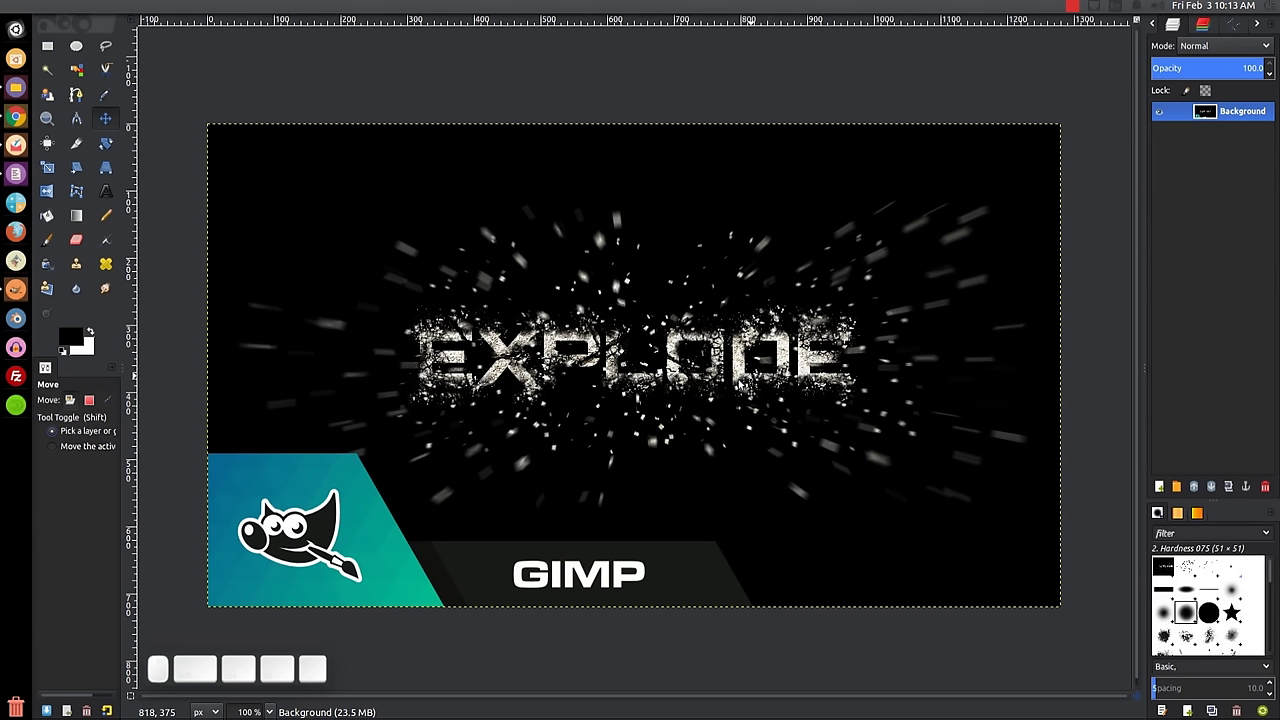
Open texture-1395982_1280.jpg from the Tutorials folder in GIMP Image Editor.
click(12, 89)
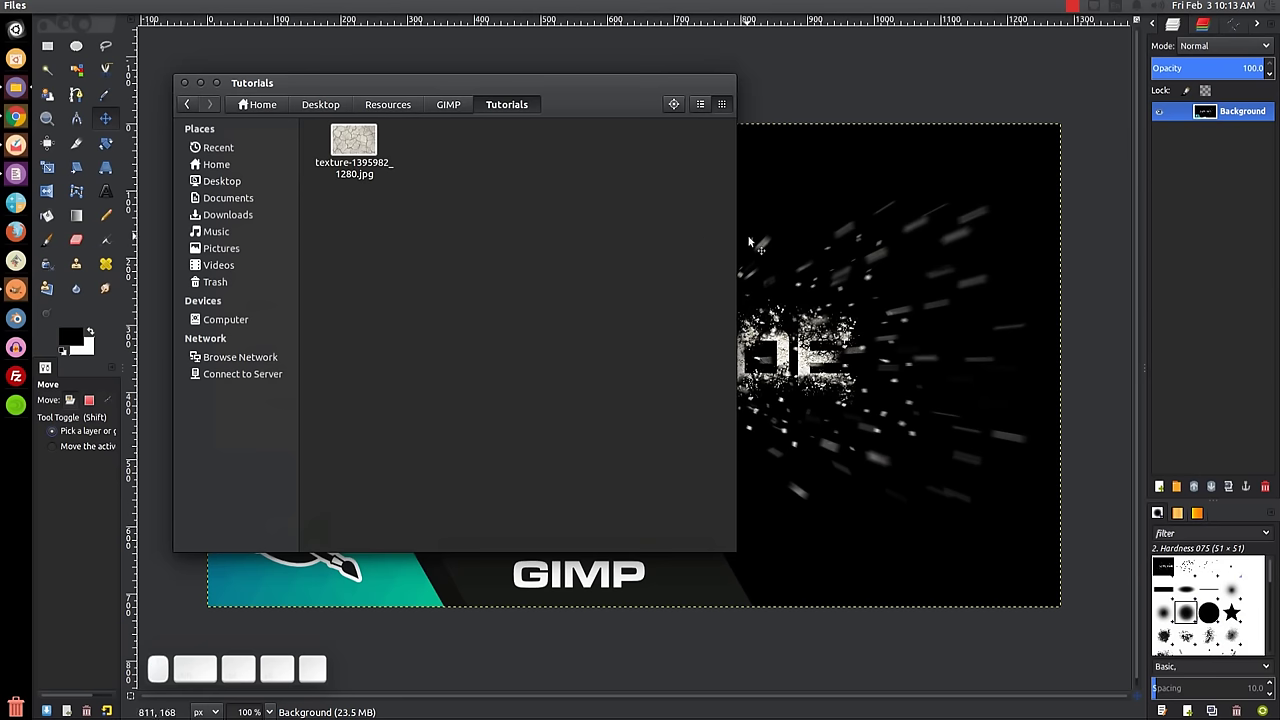
right_click(361, 149)
mouse_move(446, 180)
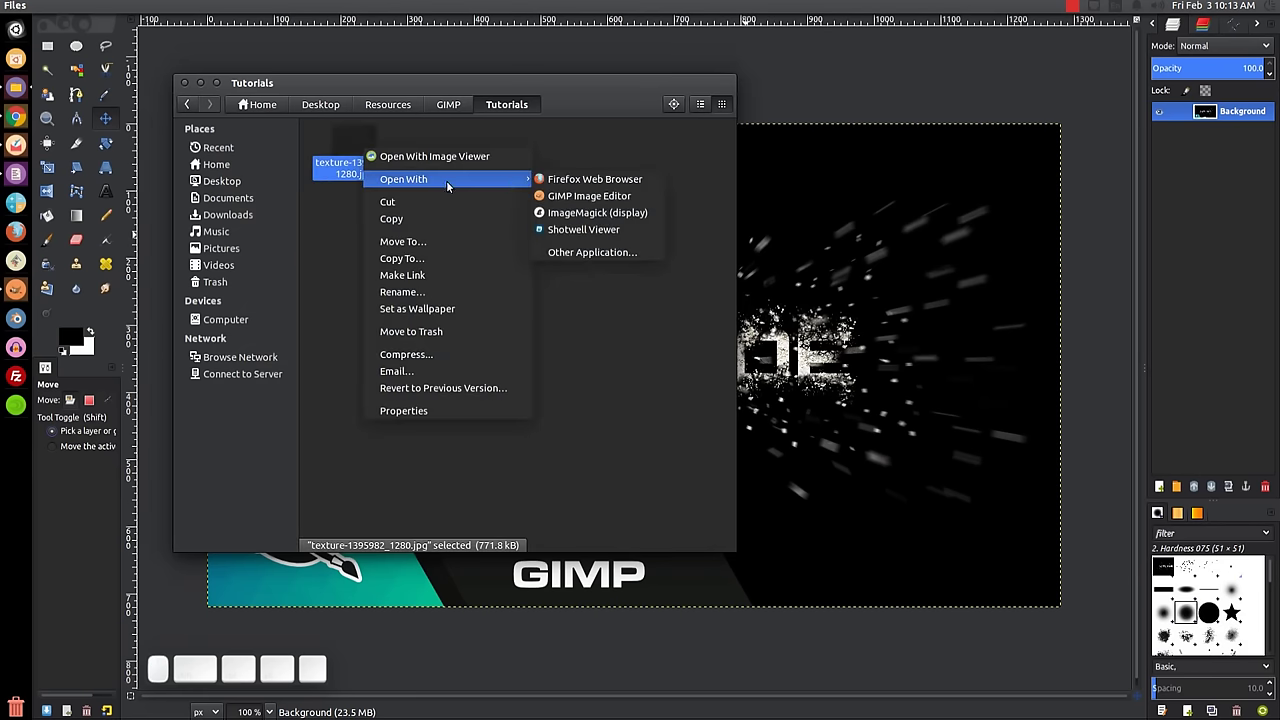
click(561, 197)
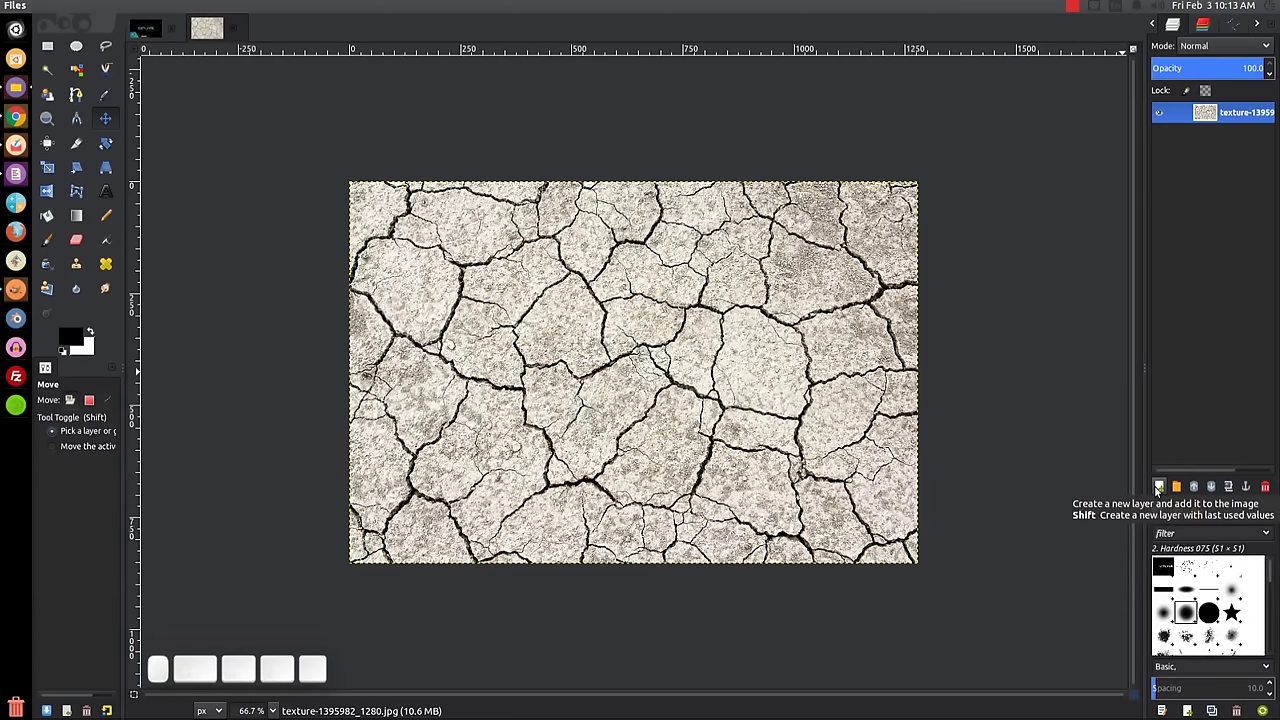
Add a new layer named Effect filled with the black foreground color and give it a white (full opacity) layer mask.
click(1158, 487)
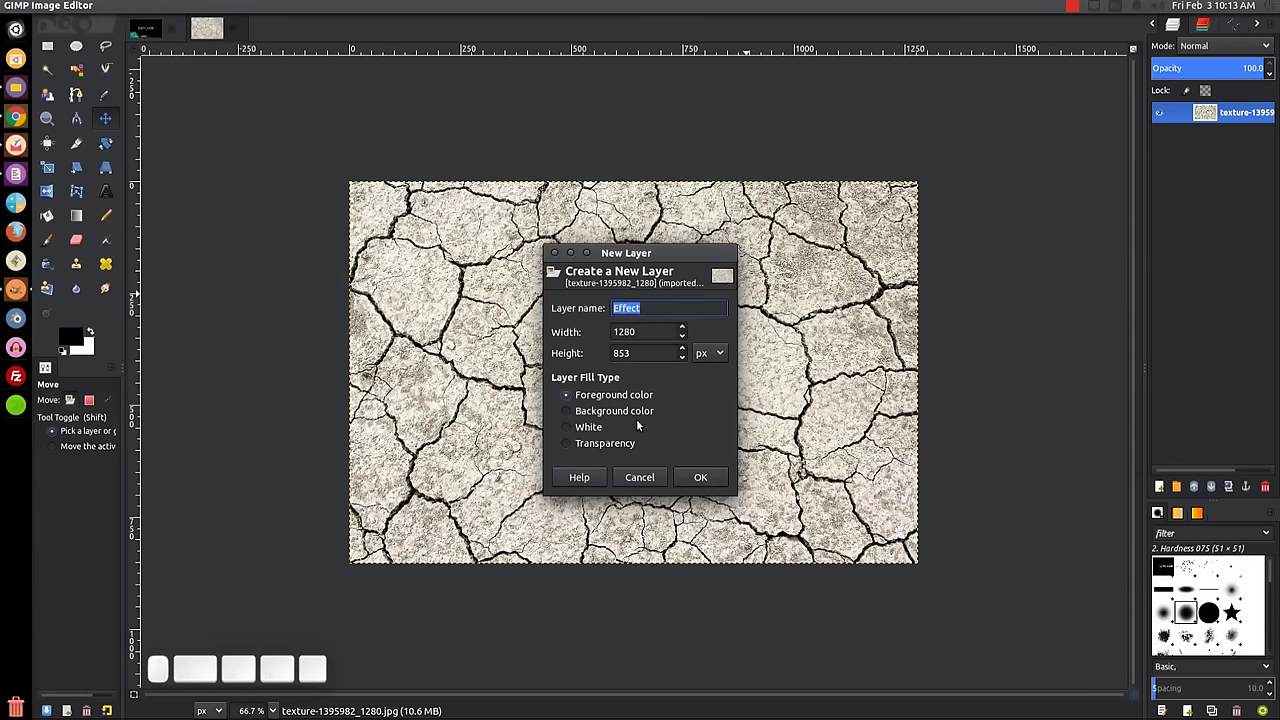
click(700, 477)
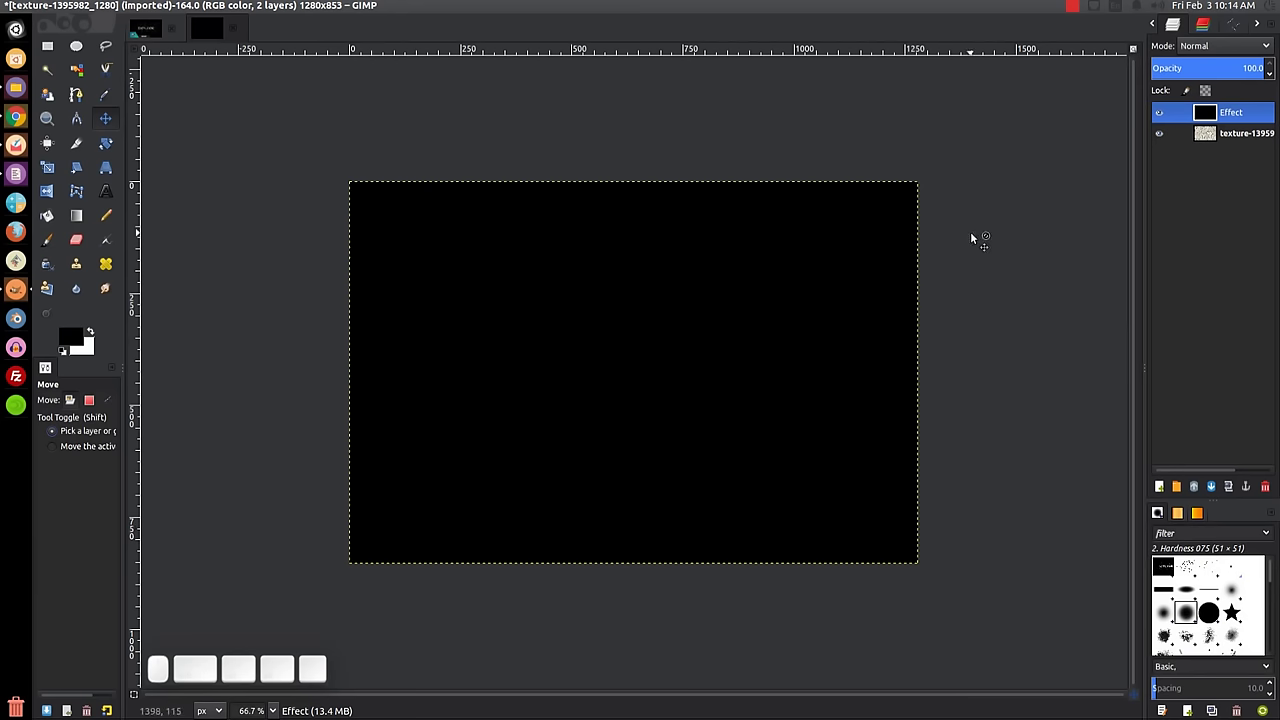
right_click(1209, 116)
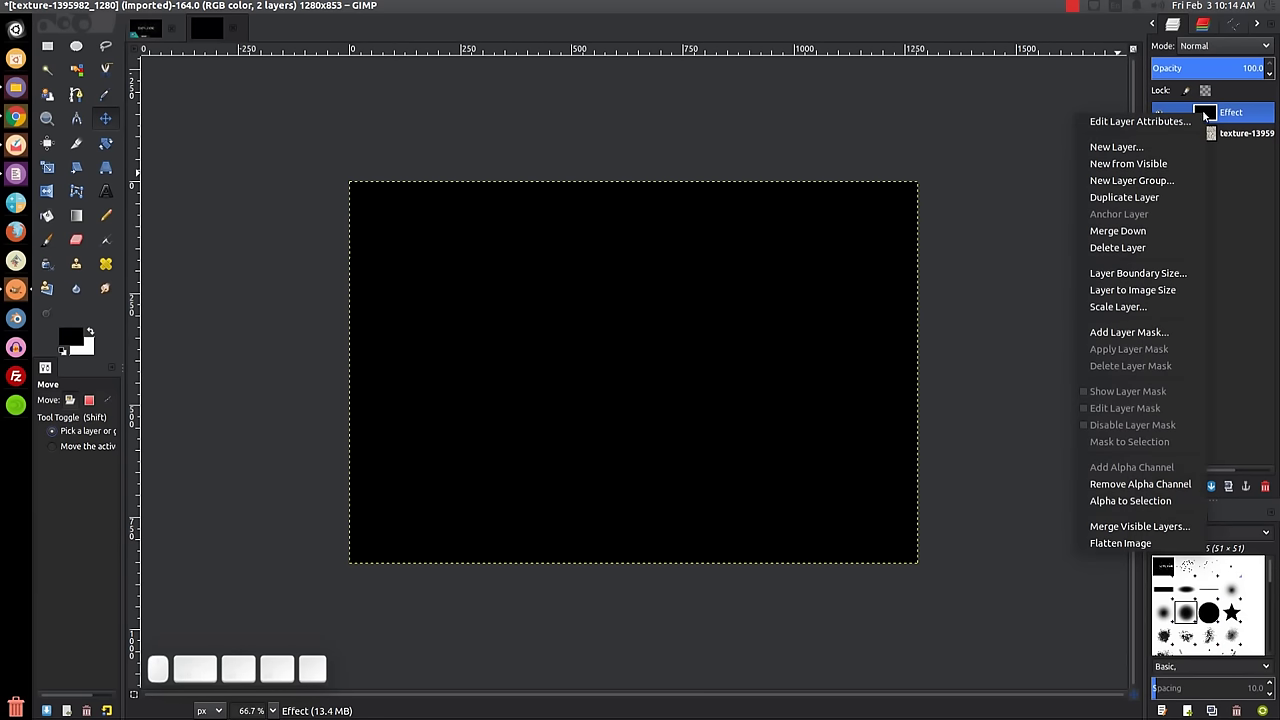
click(1127, 332)
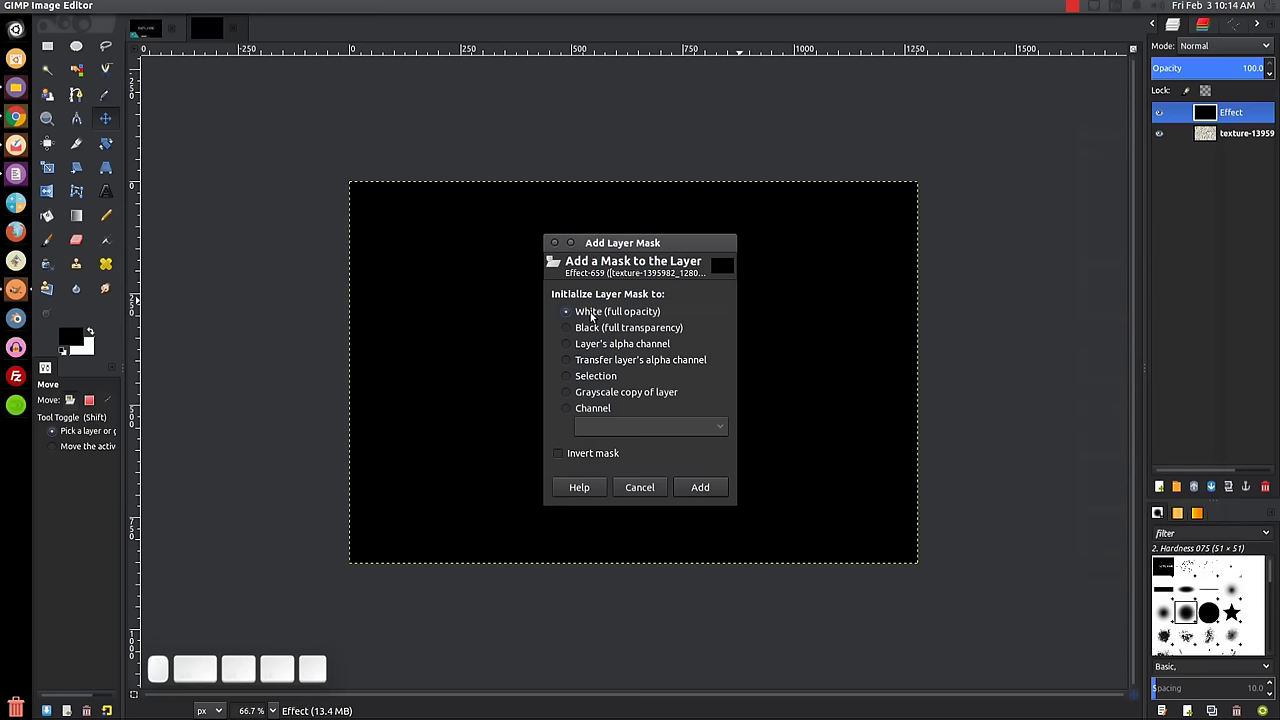
click(690, 487)
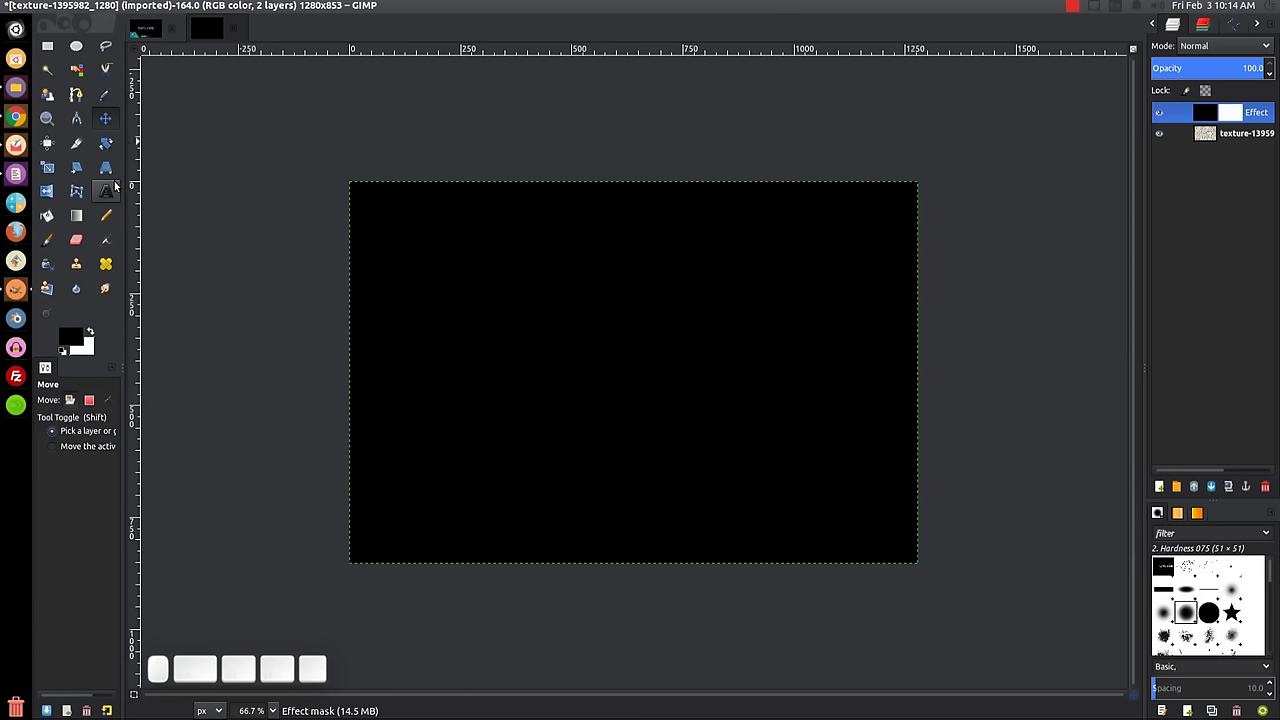
click(143, 30)
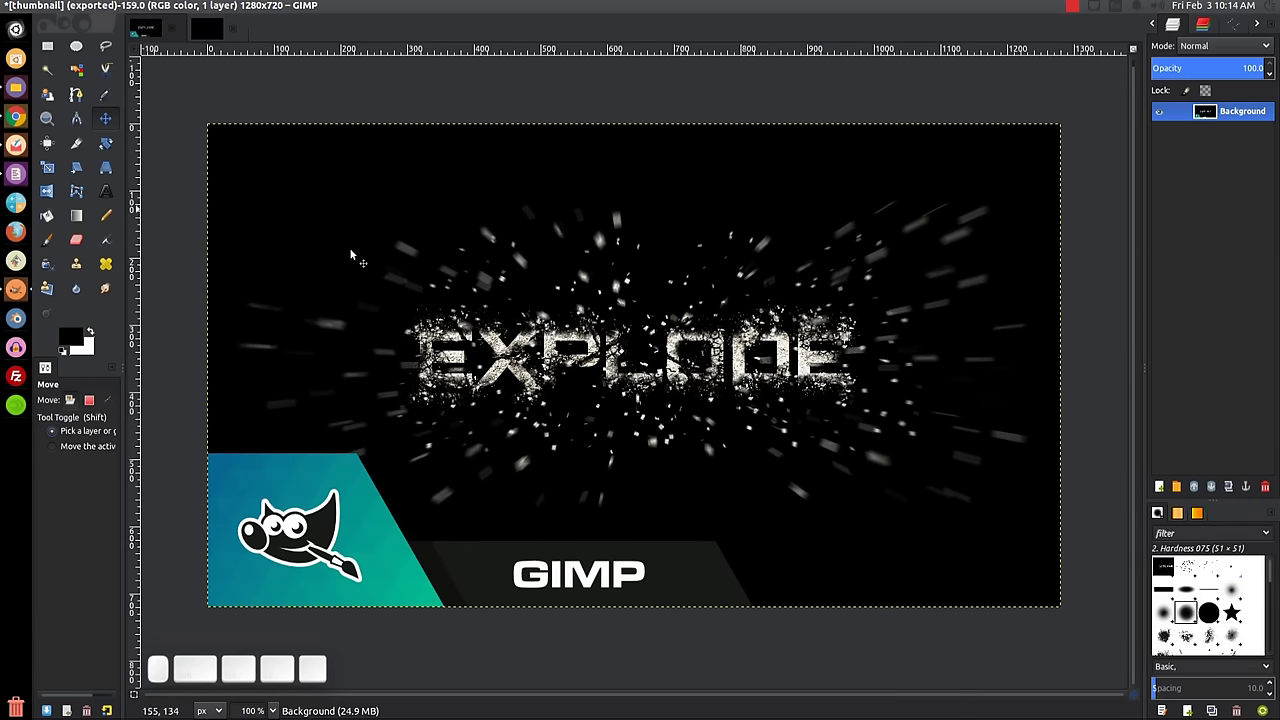
click(203, 36)
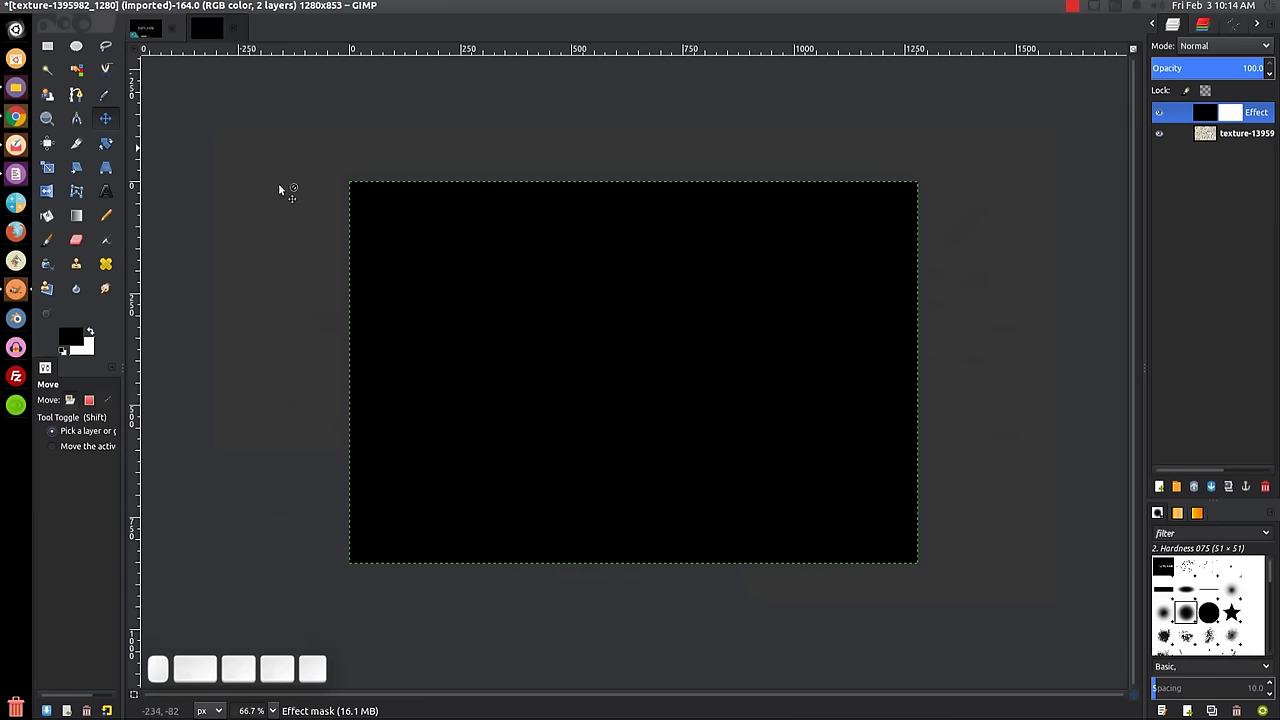
Add the text EXPLODE in white near the middle of the texture image, using Orbitron Heavy at 118 px.
click(106, 191)
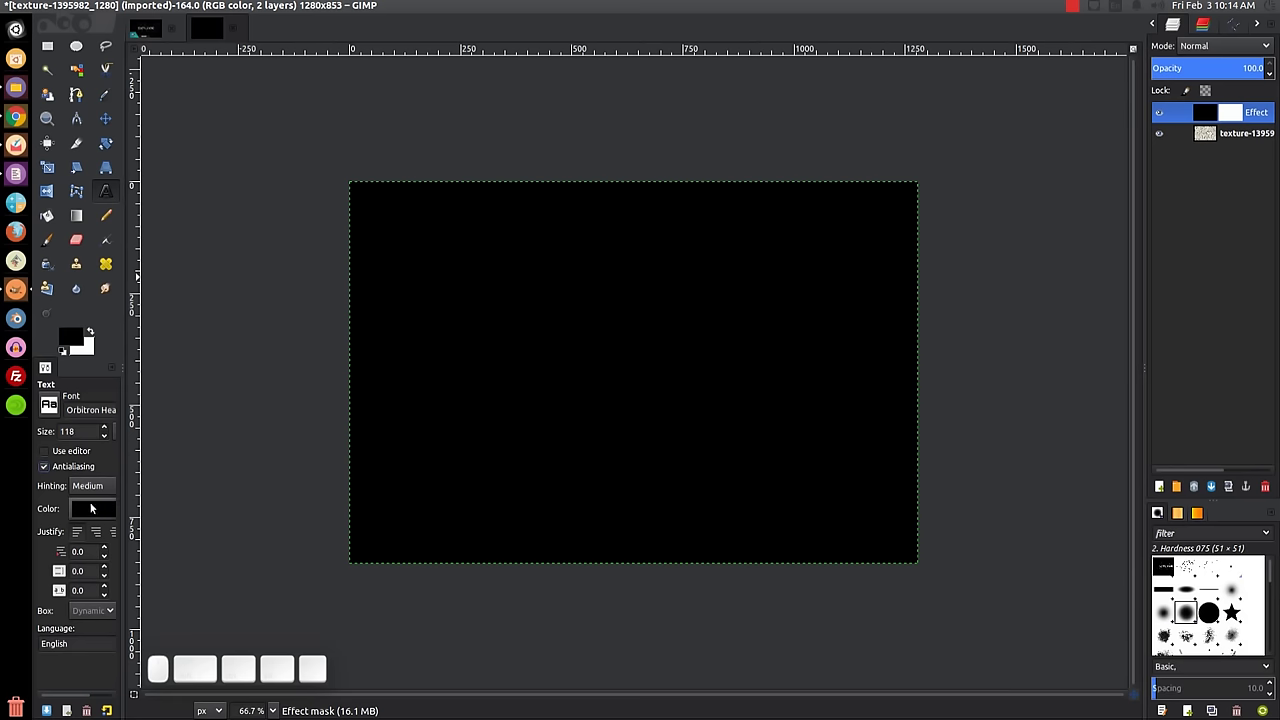
click(90, 333)
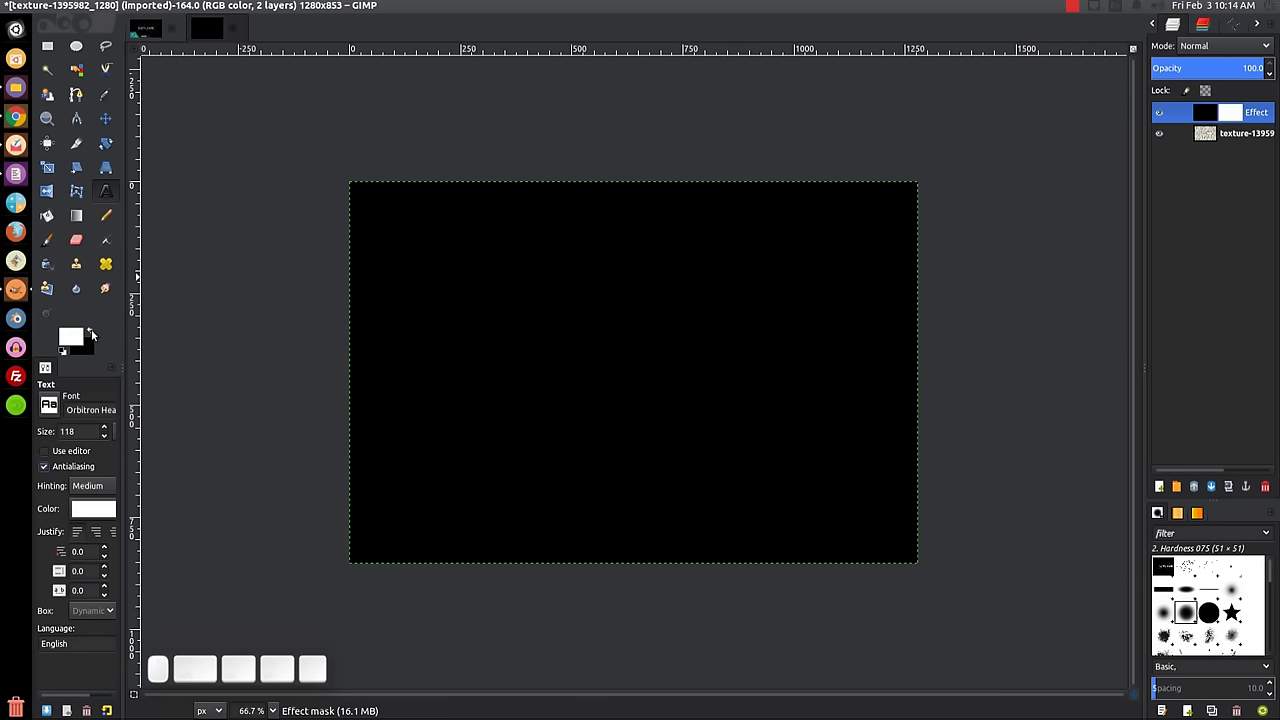
click(493, 375)
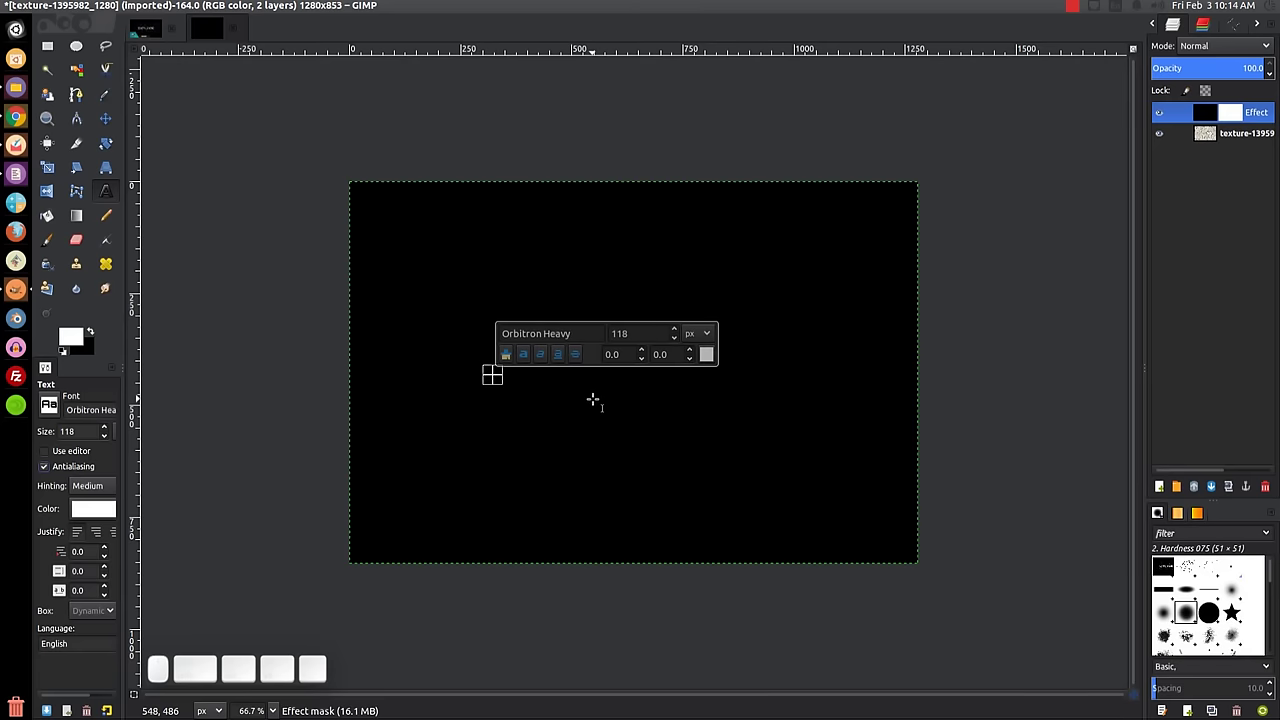
text(EXPLODE)
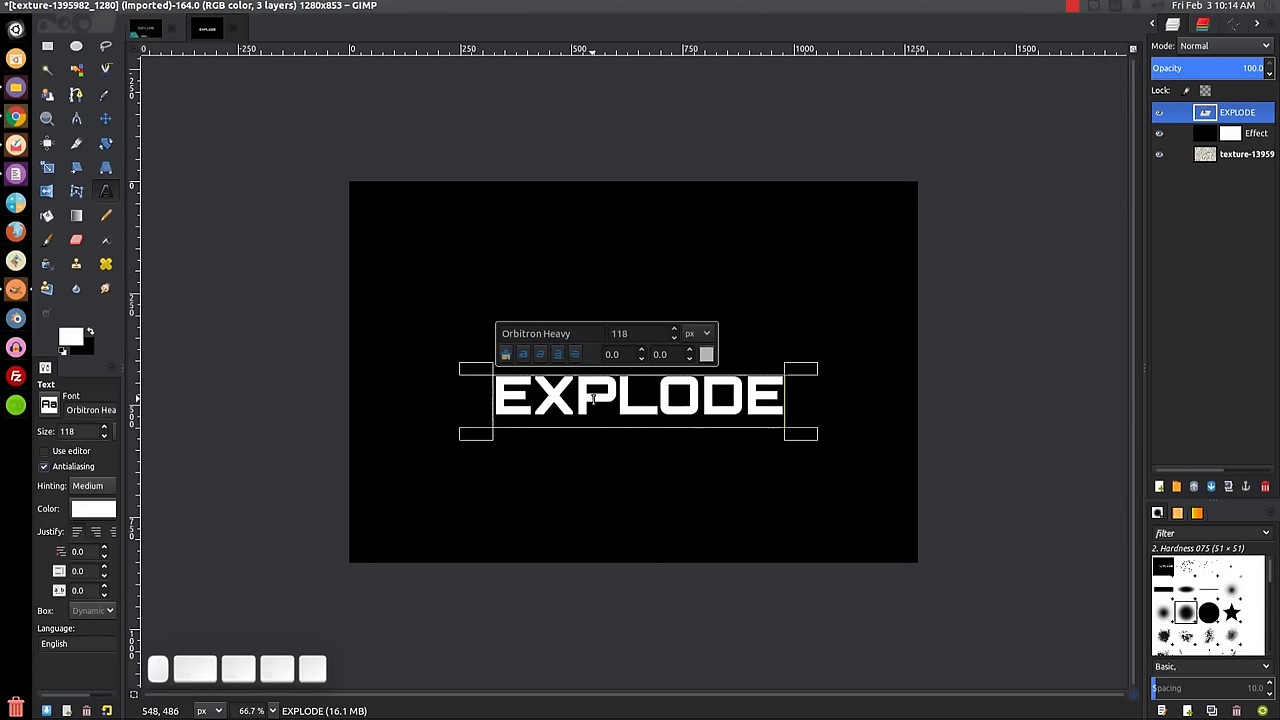
Center the EXPLODE text horizontally and vertically relative to the image with the Align tool.
click(47, 146)
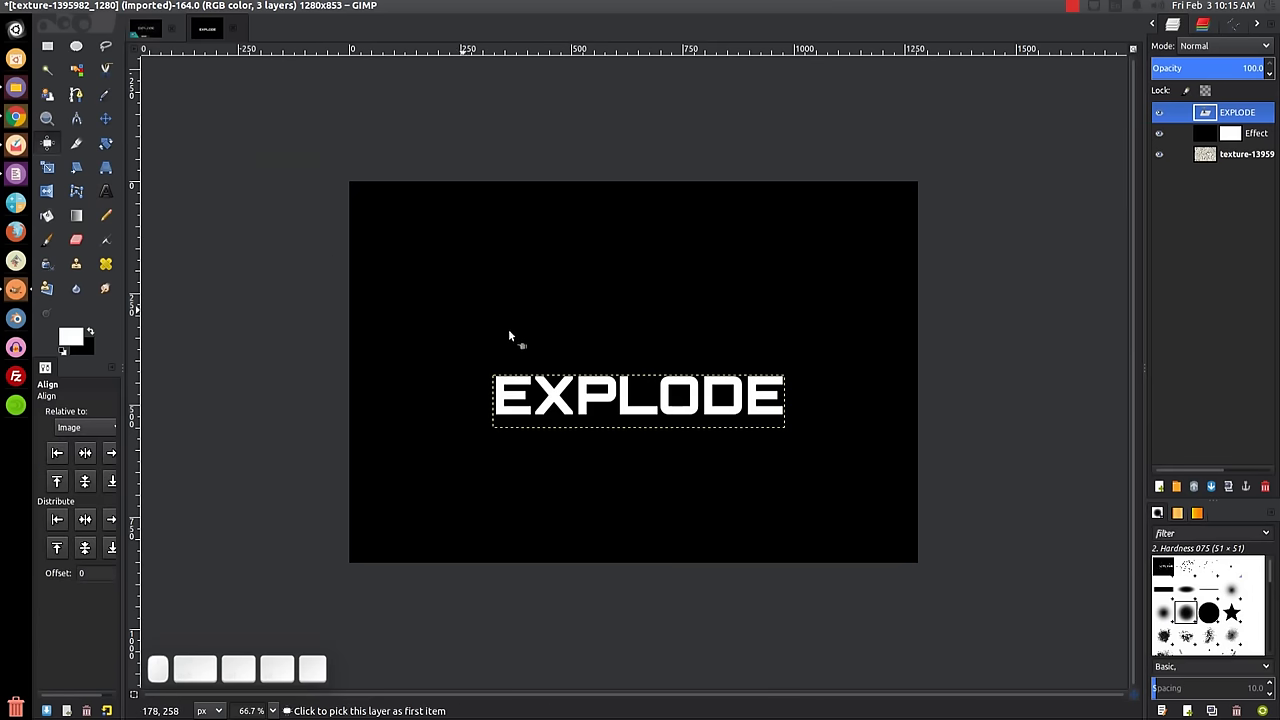
click(553, 397)
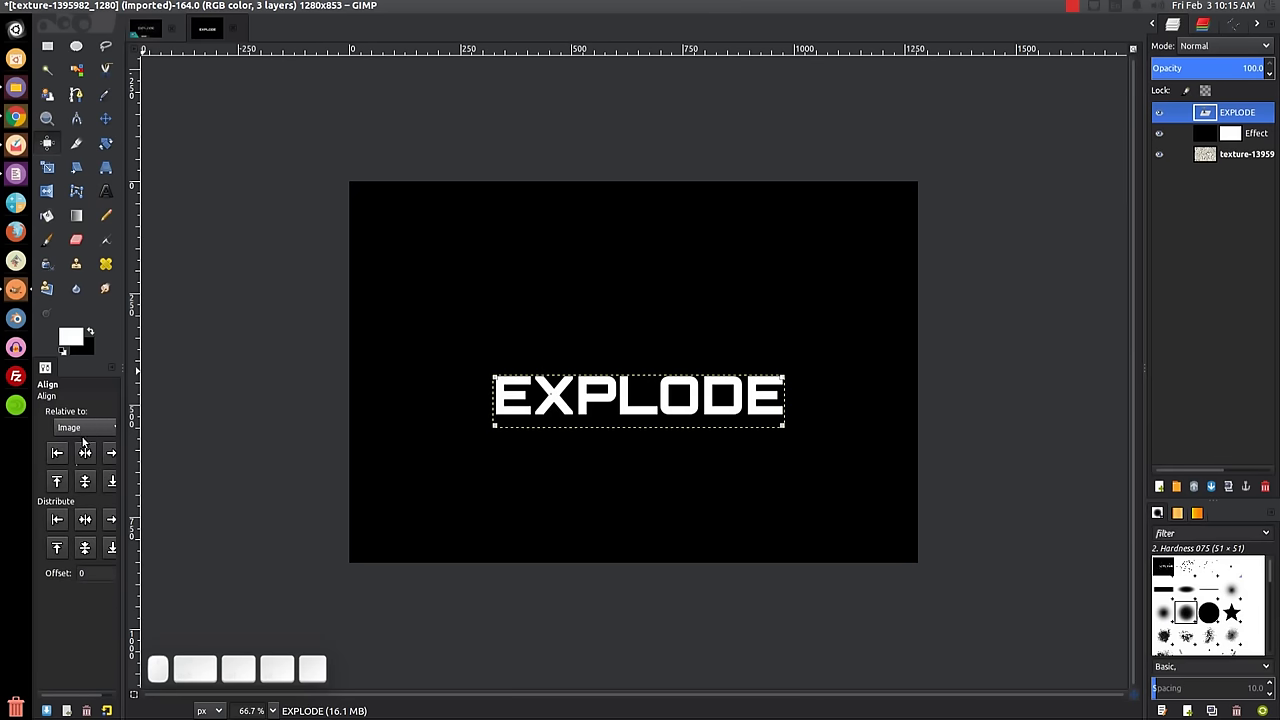
click(85, 454)
click(85, 482)
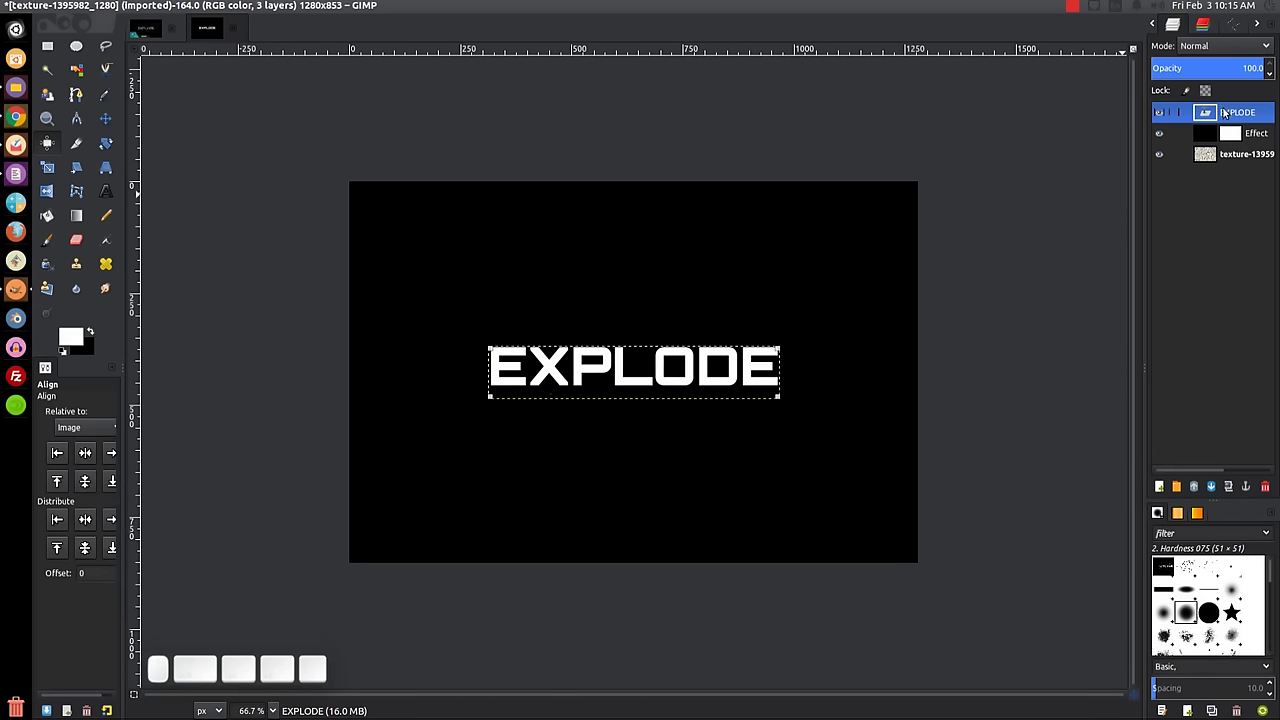
Convert the EXPLODE text layer's alpha to a selection and delete the text layer.
right_click(1237, 117)
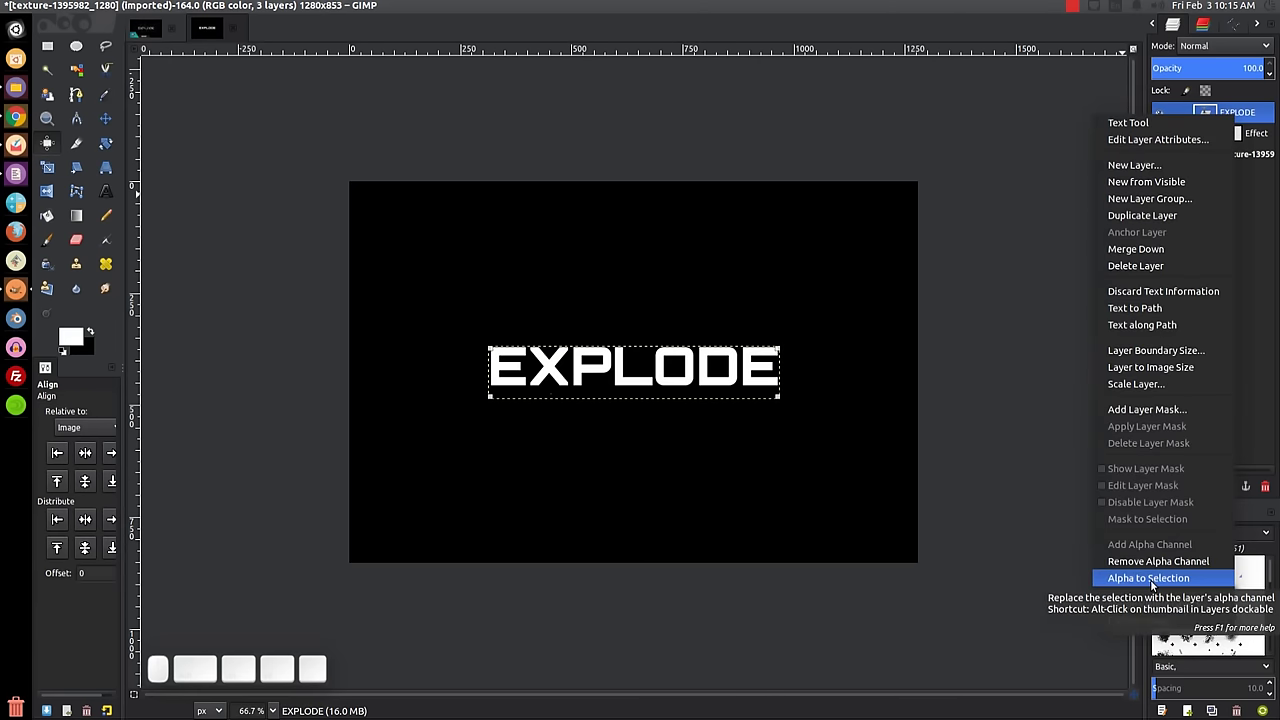
click(1150, 579)
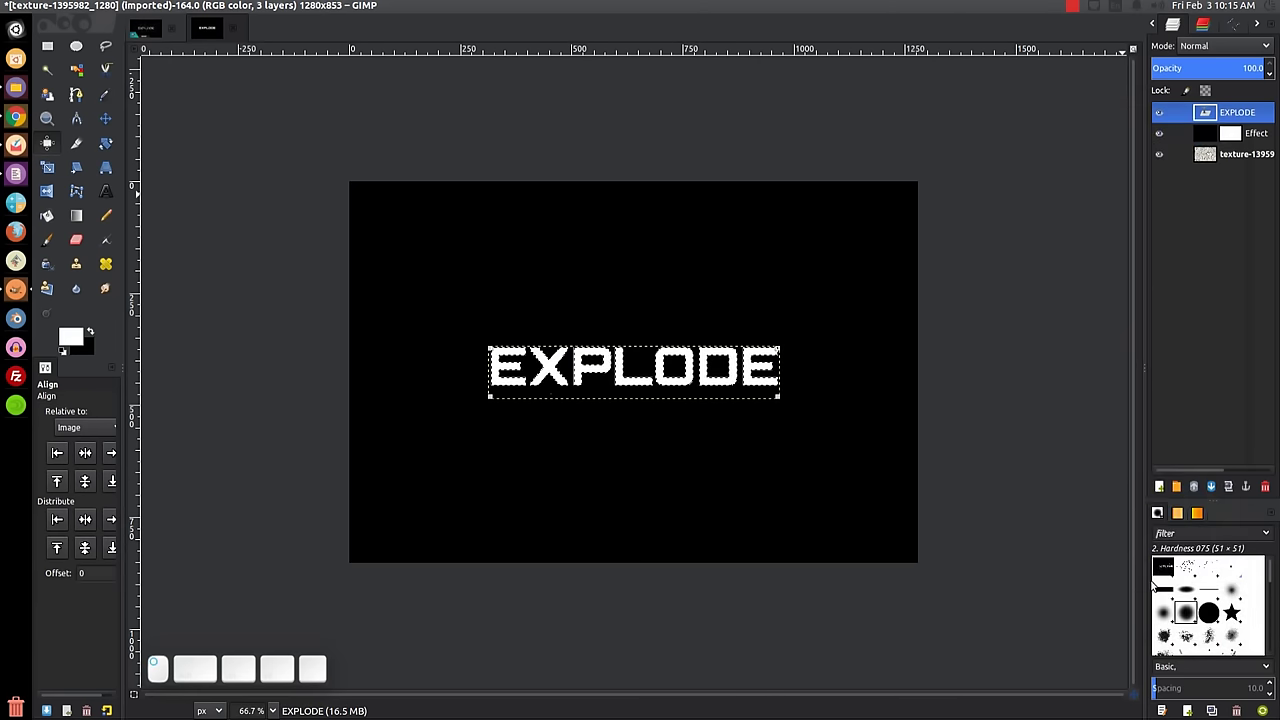
click(1265, 487)
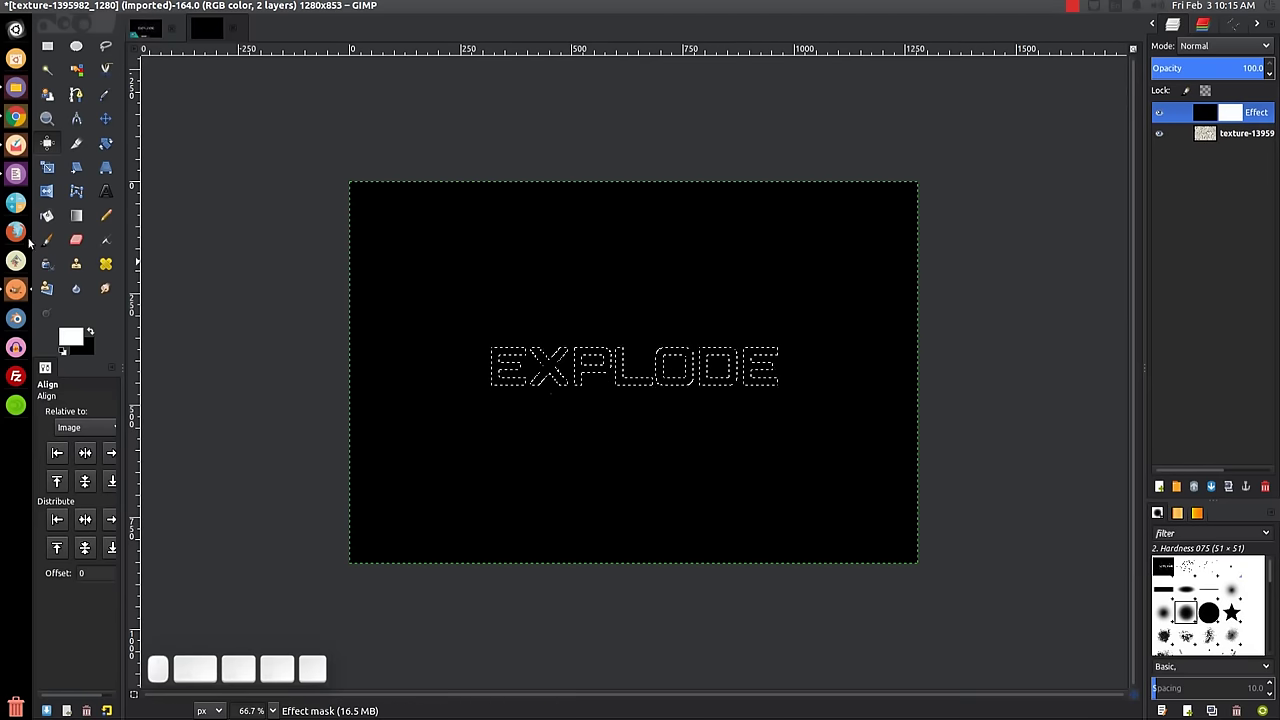
Fill the letter-shaped selection with black on the Effect layer's mask so the texture shows through.
click(47, 215)
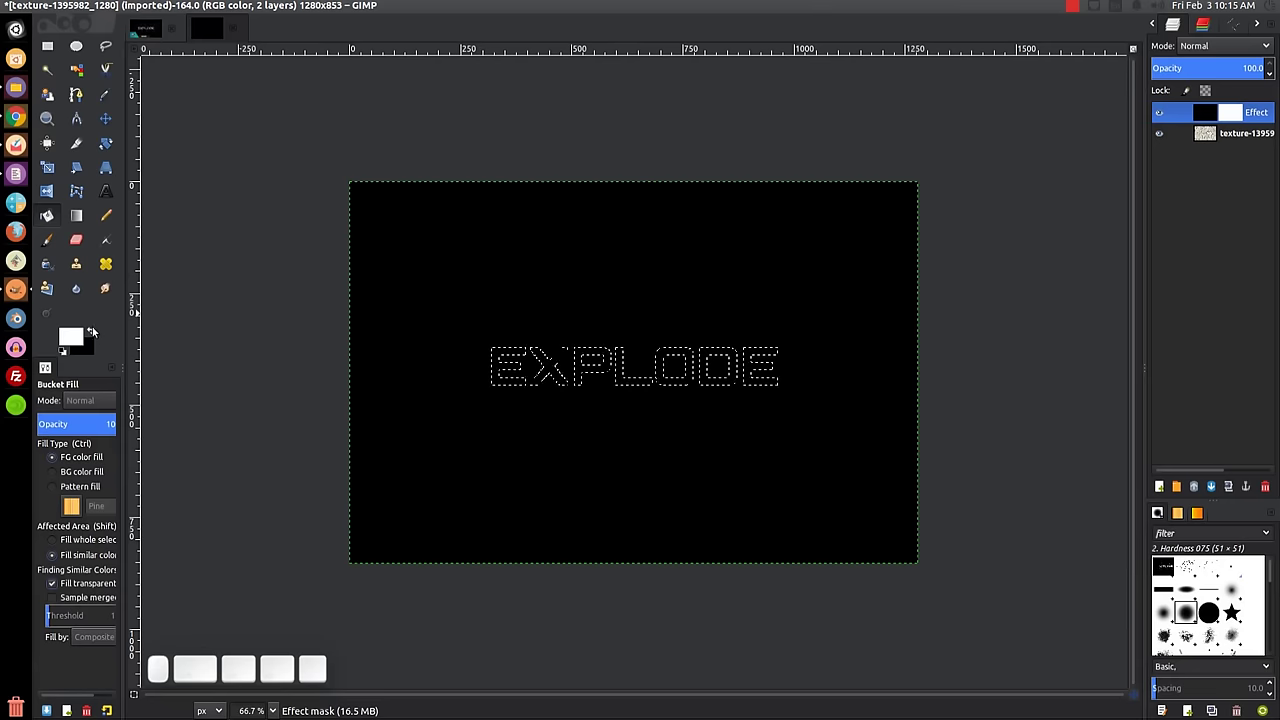
click(90, 334)
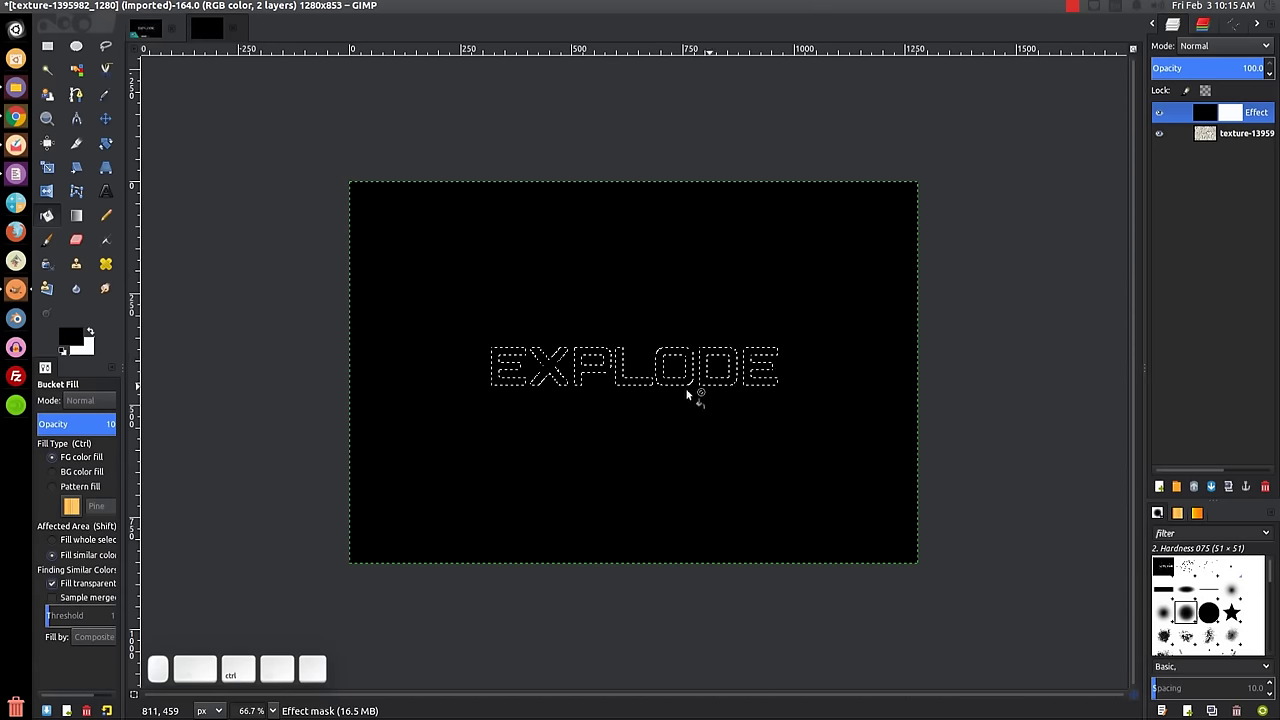
scroll(590, 378, up, 2)
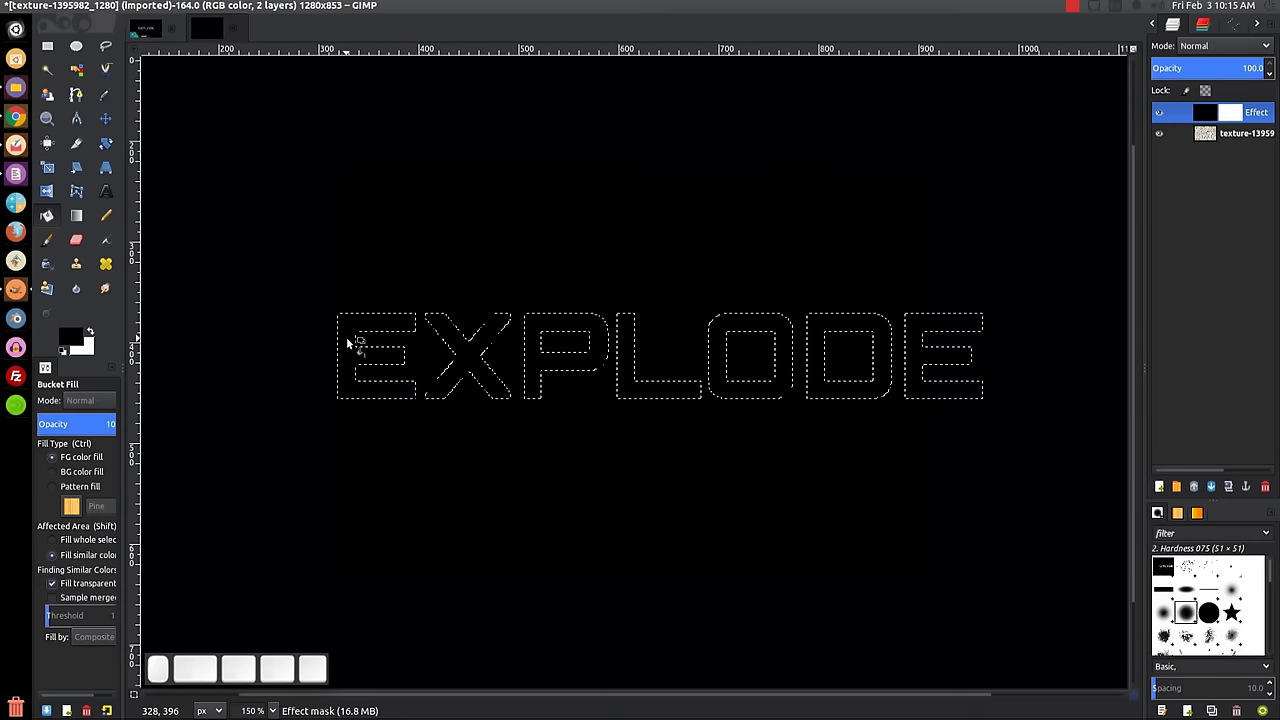
key(ctrl+period)
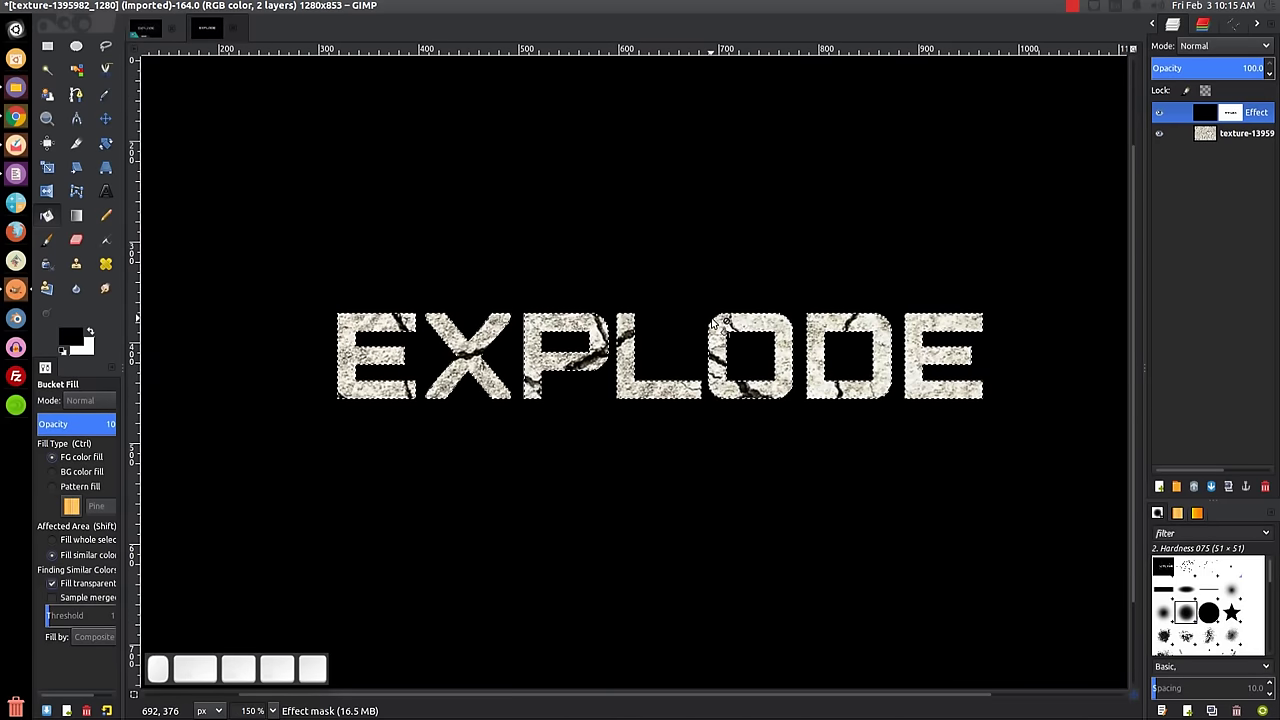
Check the masked letters by hiding and reshowing the Effect layer, and clear the selection.
click(1159, 113)
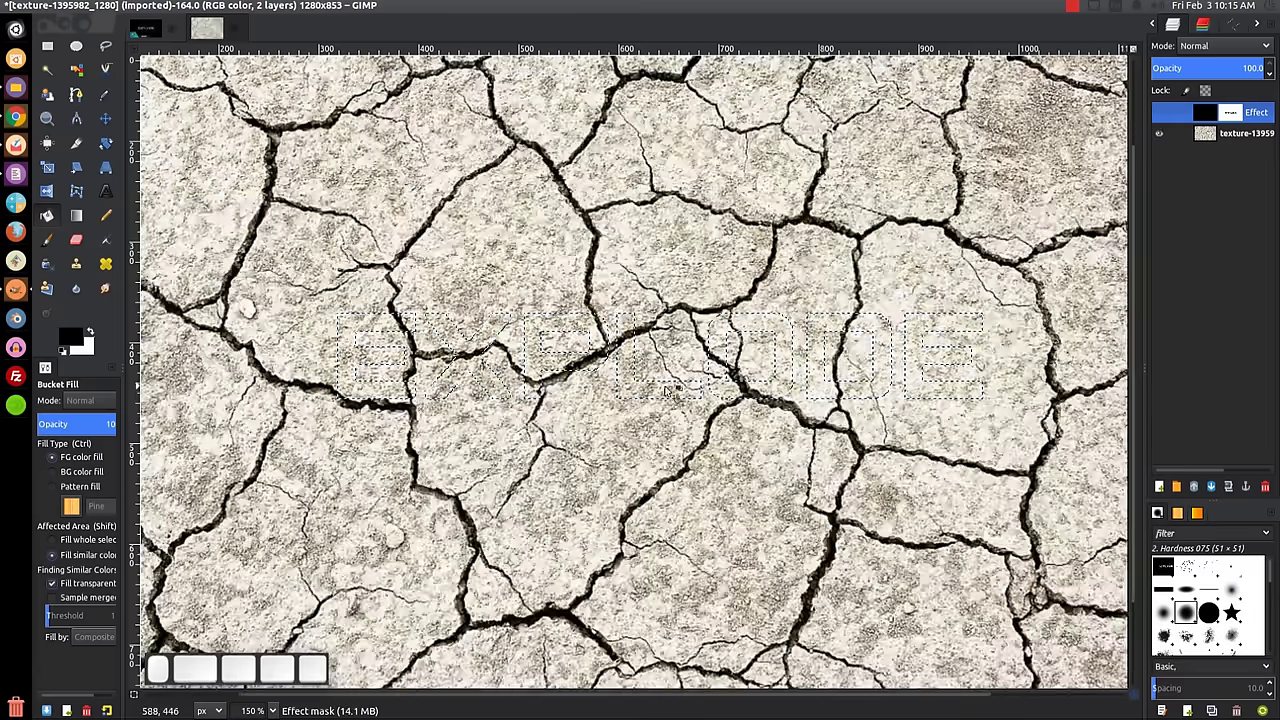
click(1161, 113)
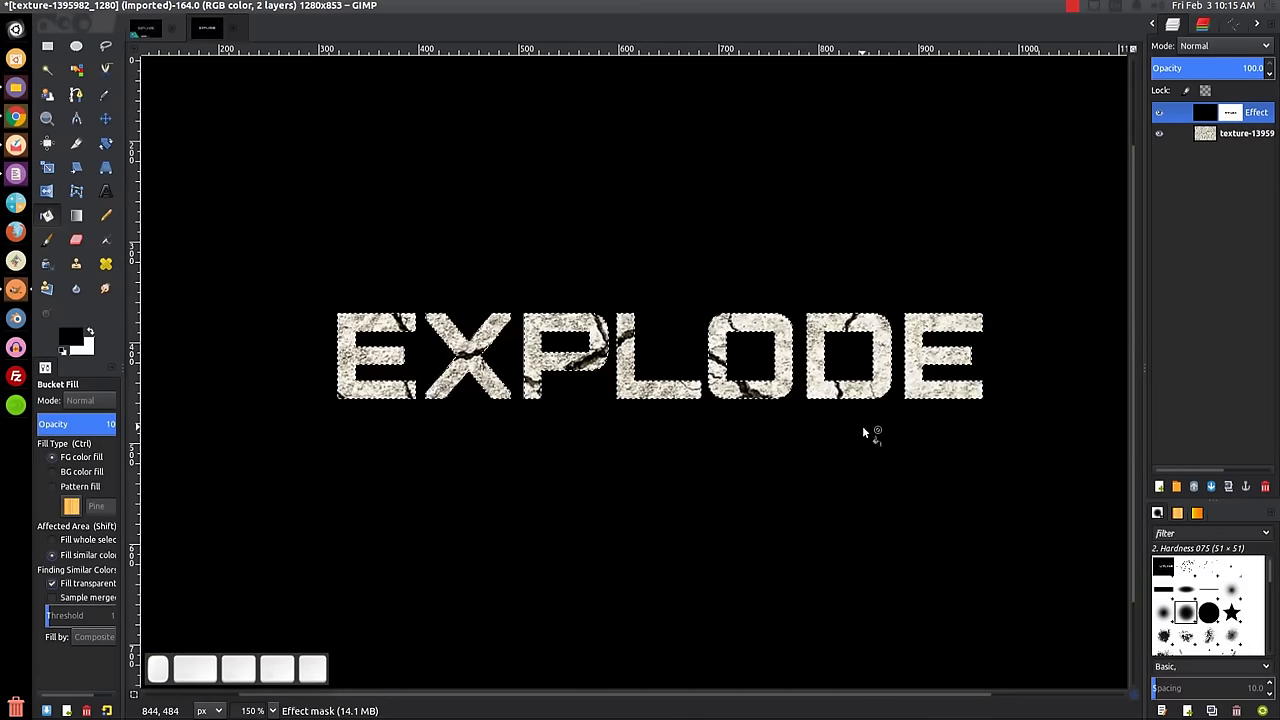
key(1)
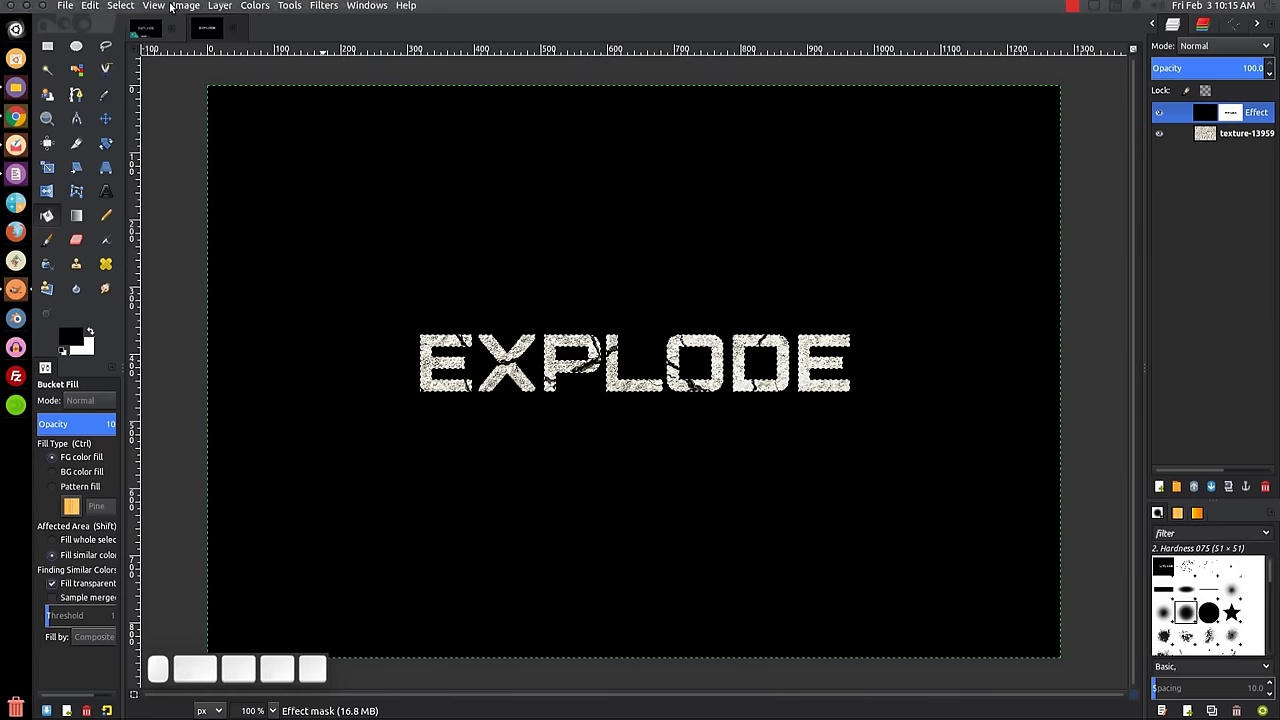
click(120, 6)
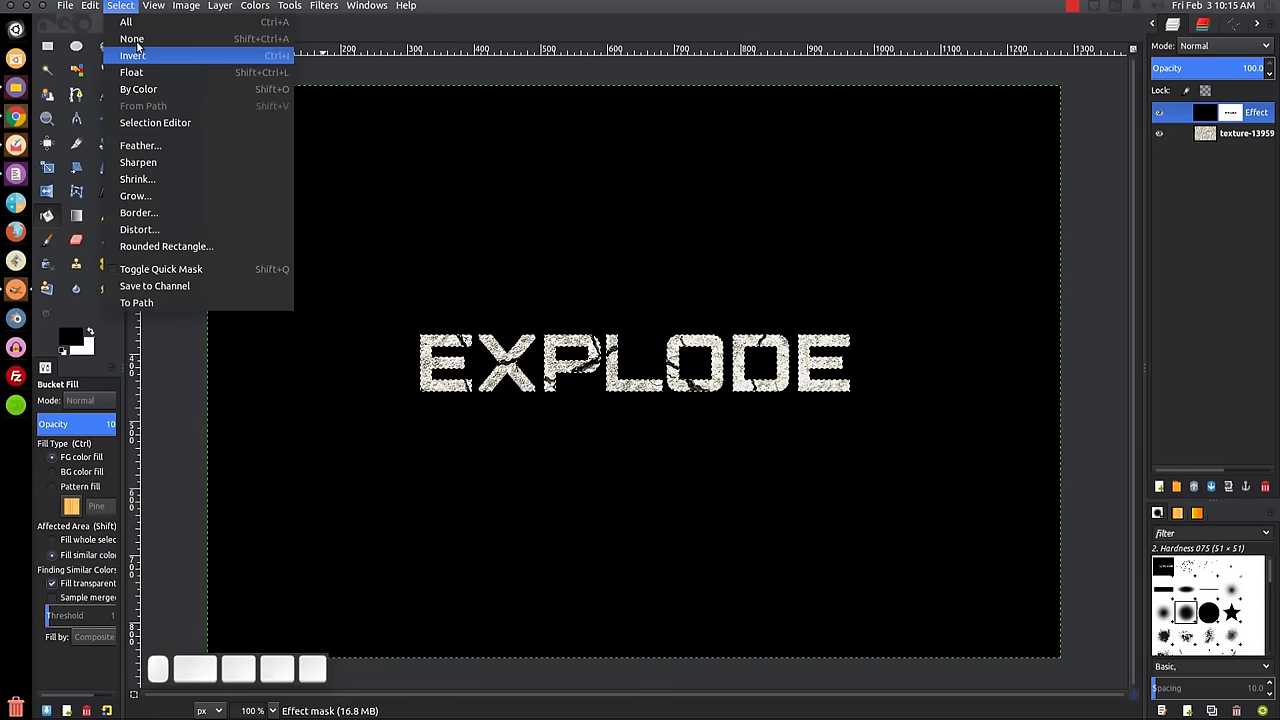
click(140, 37)
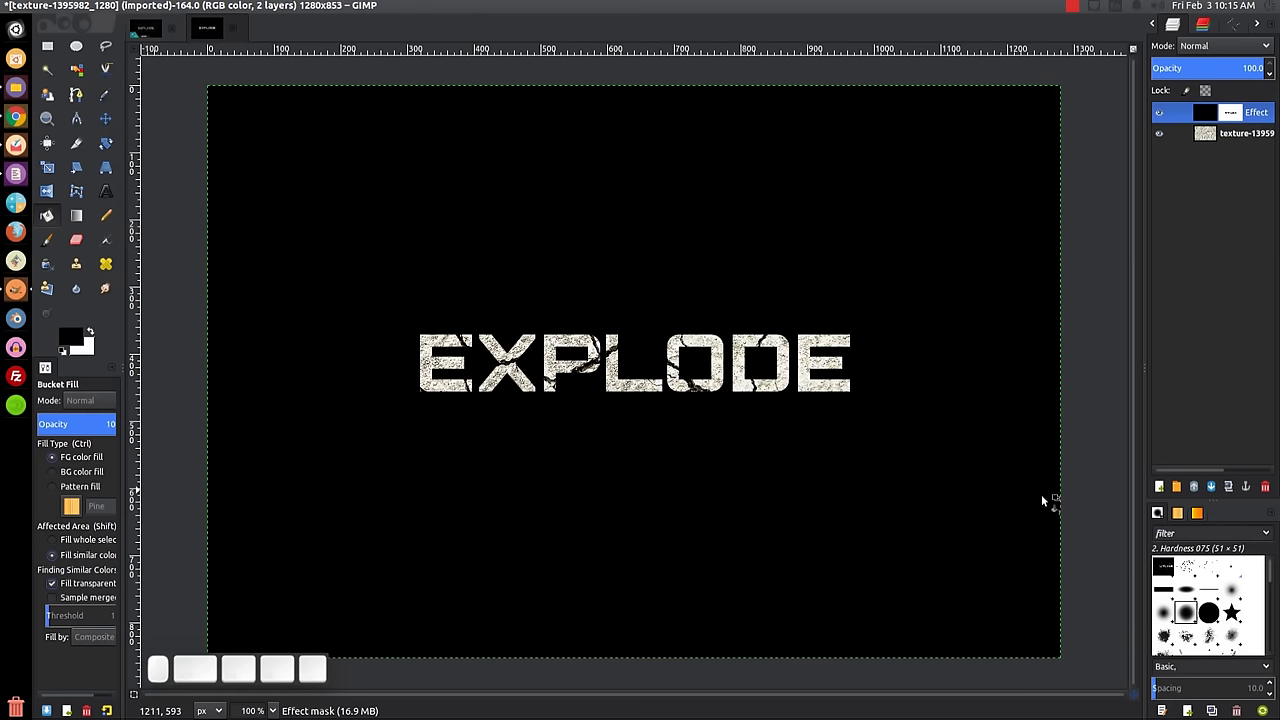
Set up the Paintbrush with a white foreground and the Acrylic 04 brush at size 80.46, and undo the trial dab.
scroll(1256, 597, down, 1)
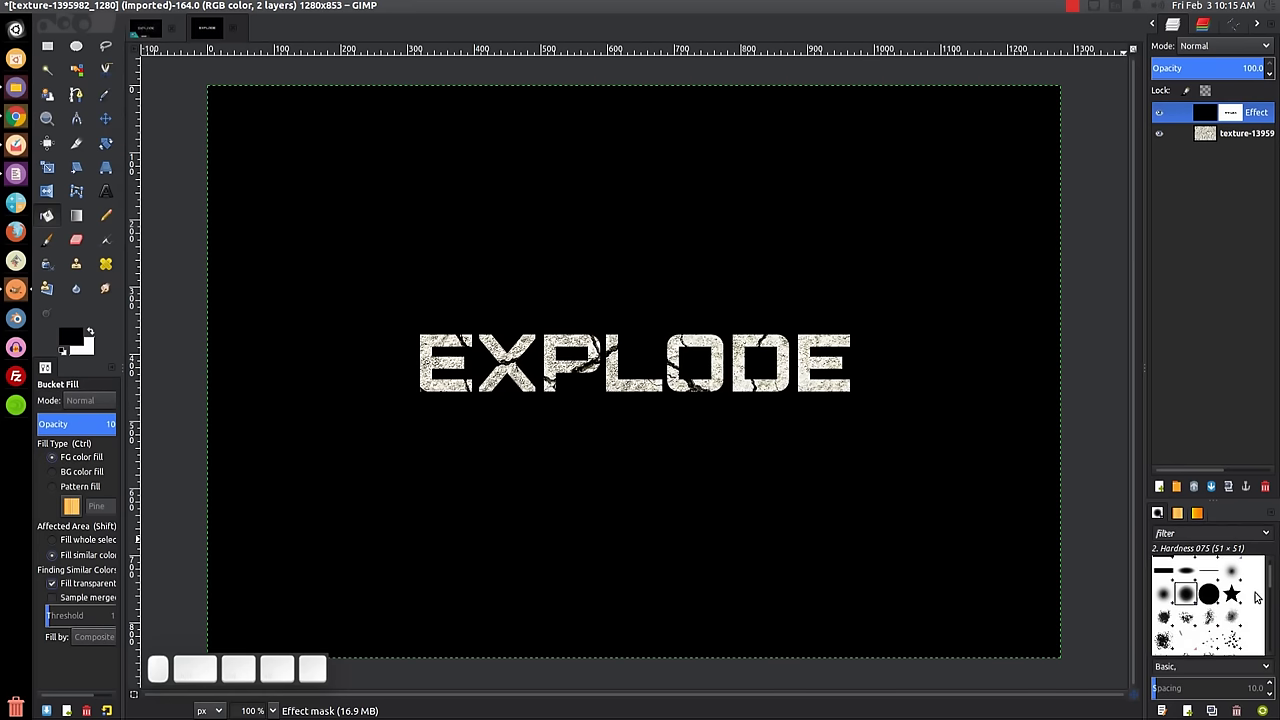
click(1231, 617)
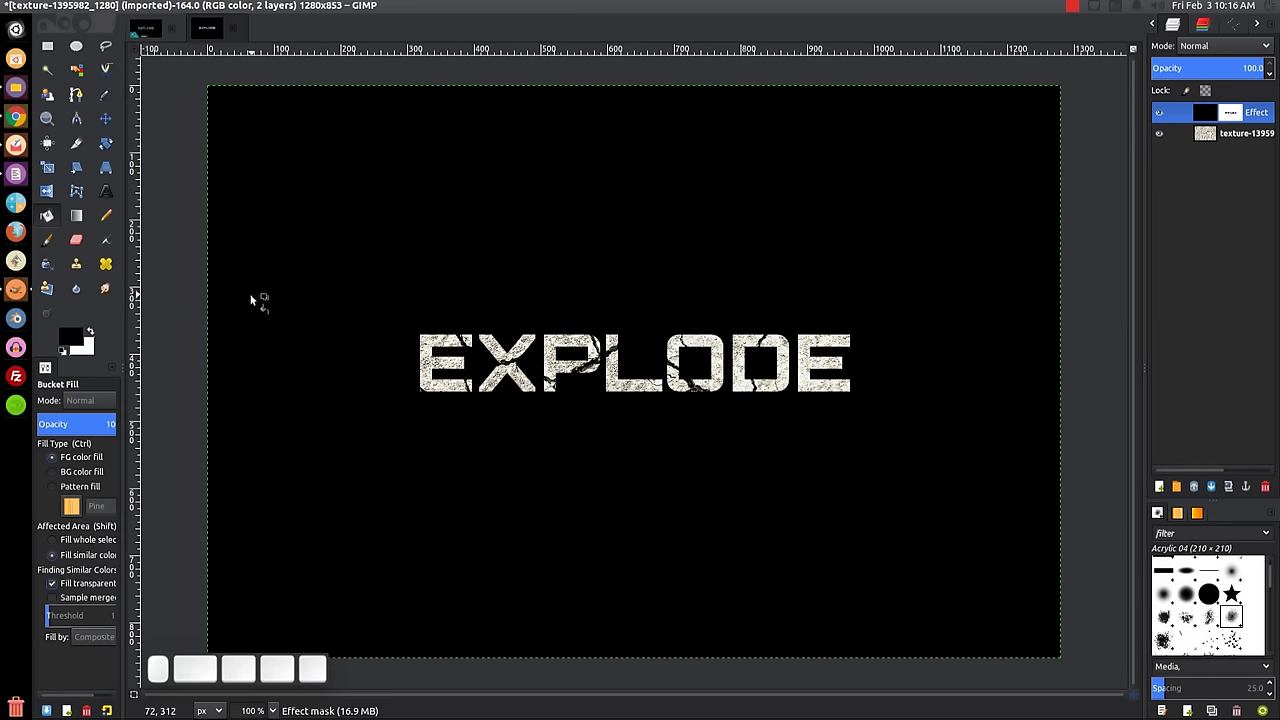
click(90, 333)
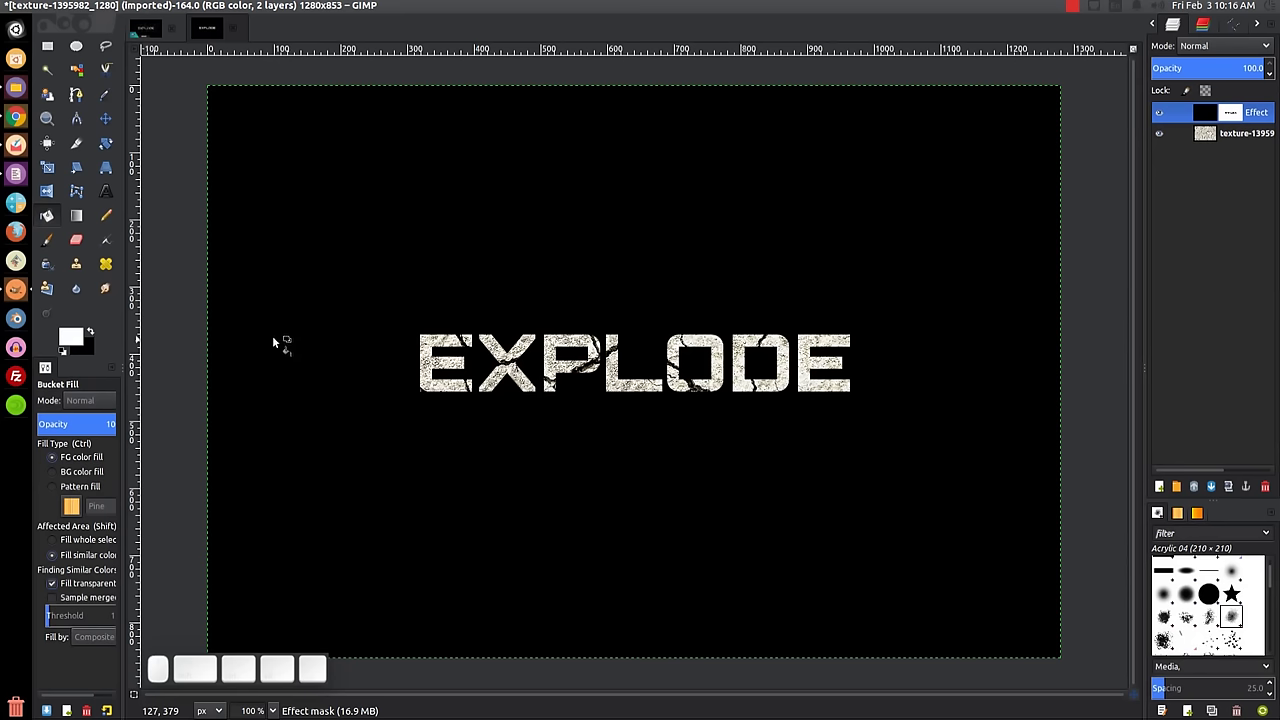
click(47, 239)
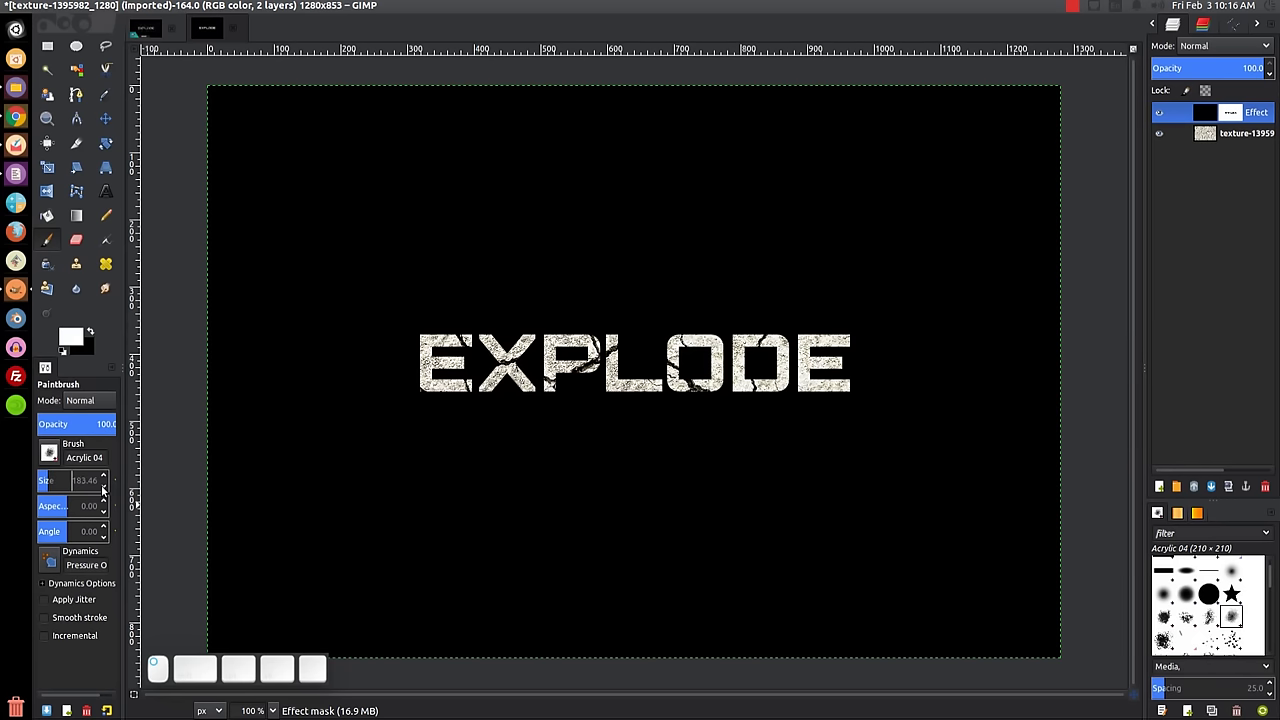
key(bracketleft)
click(102, 489)
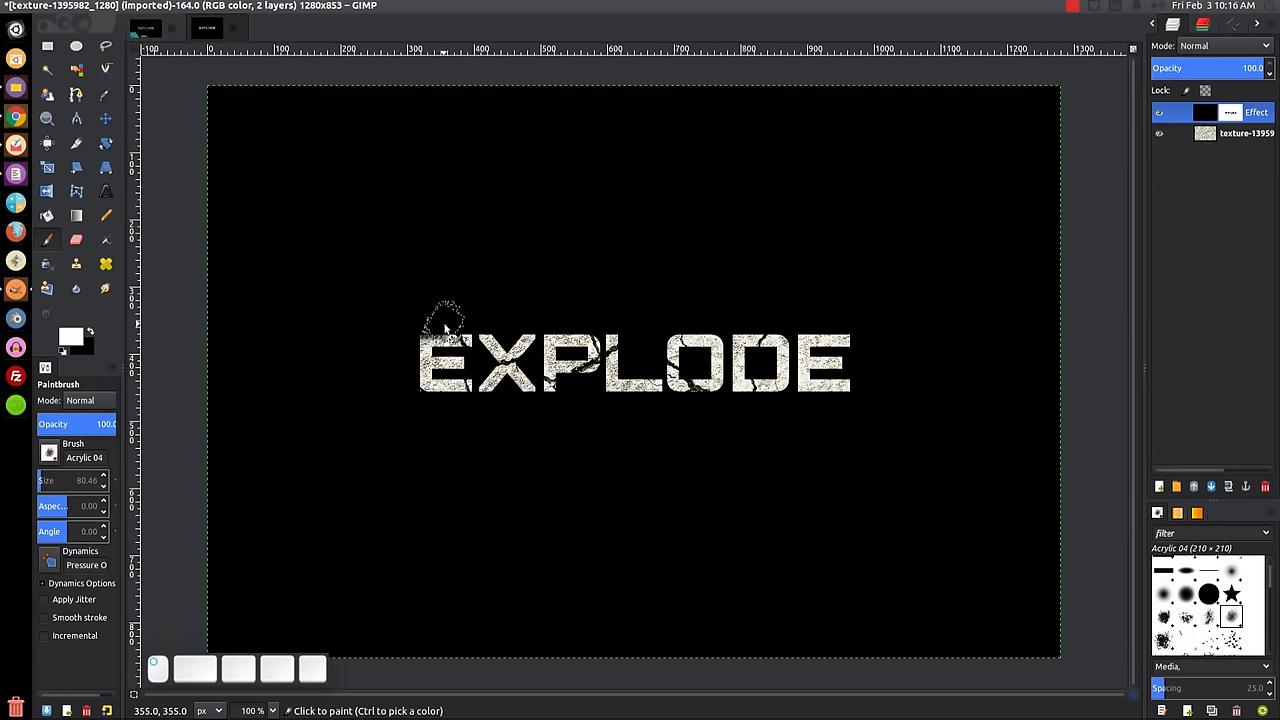
key(ctrl+z)
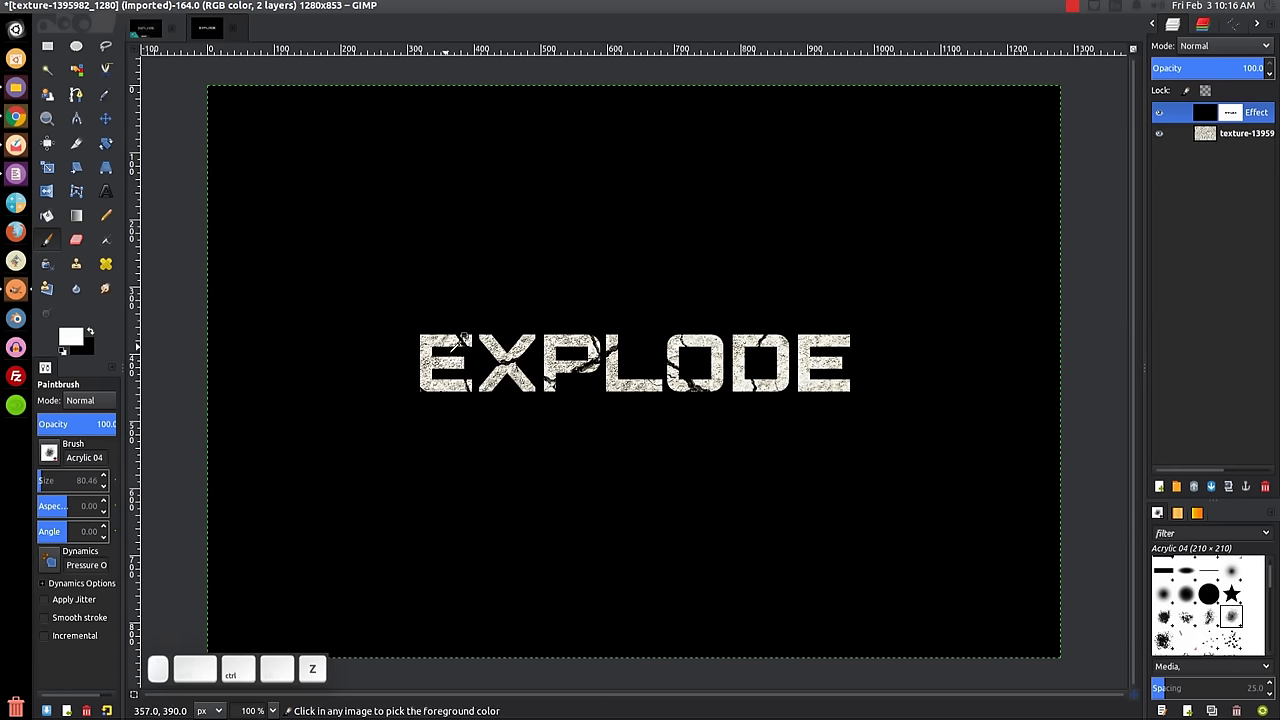
Paint white along the top edges of all the EXPLODE letters on the Effect mask to fade them into black.
scroll(458, 330, up, 3)
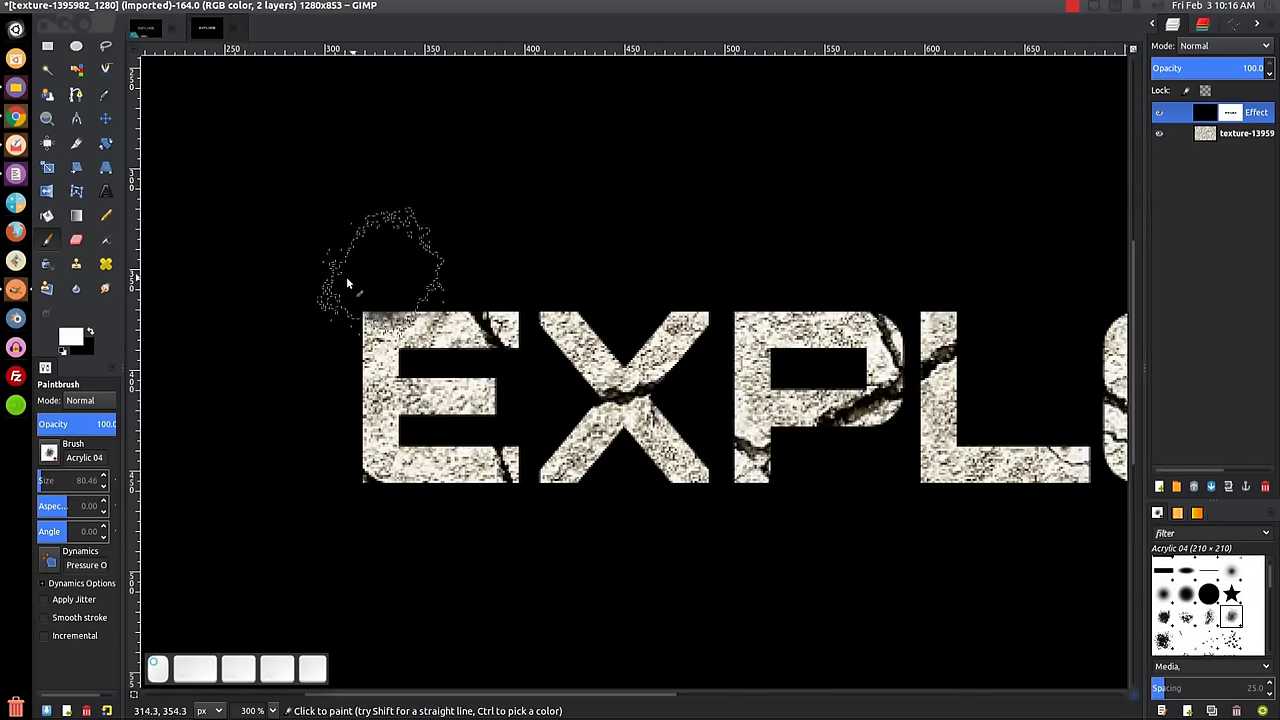
mouse_move(493, 285)
mouse_down()
mouse_move(387, 282)
mouse_move(517, 276)
mouse_move(462, 277)
mouse_move(538, 287)
mouse_move(550, 274)
mouse_move(594, 287)
mouse_move(557, 271)
mouse_move(515, 274)
mouse_move(619, 300)
mouse_up()
scroll(619, 300, right, 5)
mouse_move(473, 300)
mouse_down()
mouse_move(407, 289)
mouse_move(395, 272)
mouse_move(609, 290)
mouse_move(463, 289)
mouse_move(718, 285)
mouse_up()
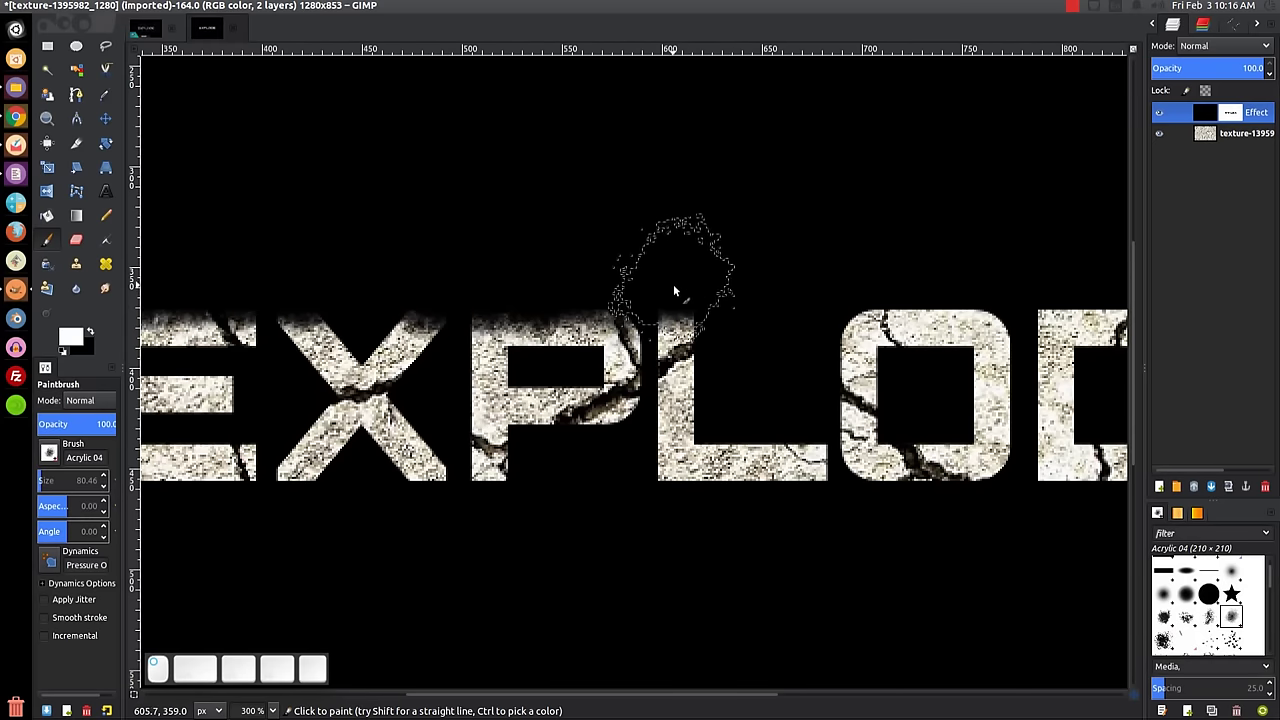
mouse_move(792, 271)
mouse_down()
mouse_move(483, 268)
mouse_move(440, 290)
mouse_move(690, 335)
mouse_move(630, 290)
mouse_move(433, 352)
mouse_move(410, 405)
mouse_move(514, 429)
mouse_move(671, 329)
mouse_move(409, 374)
mouse_move(525, 325)
mouse_move(617, 310)
mouse_move(545, 310)
mouse_move(815, 312)
mouse_up()
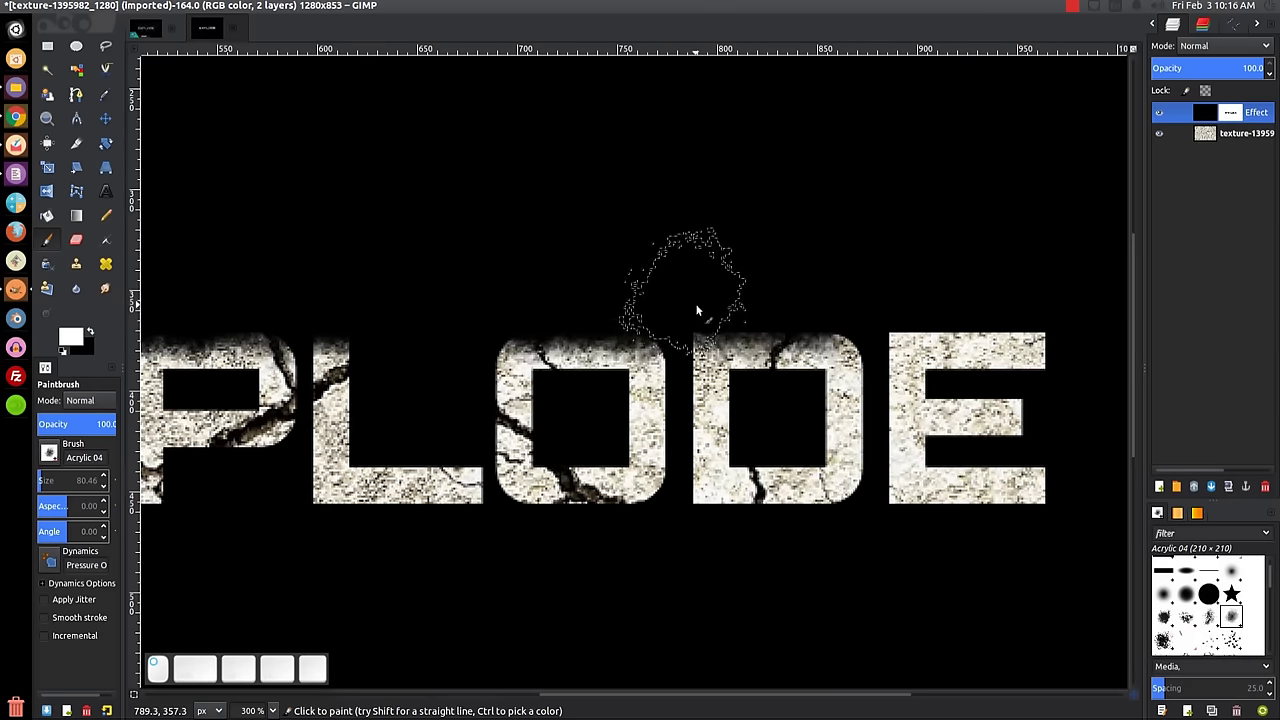
mouse_move(693, 323)
mouse_down()
mouse_move(816, 311)
mouse_move(829, 323)
mouse_up()
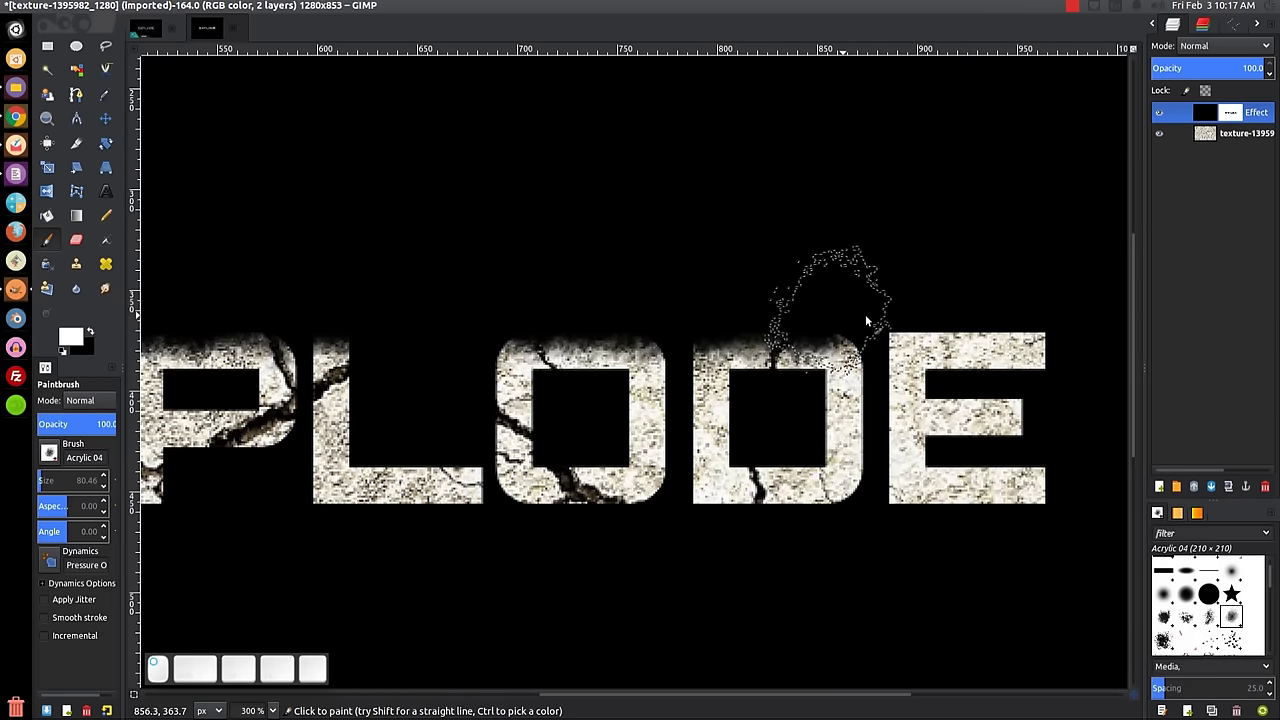
scroll(829, 323, right, 5)
mouse_move(603, 325)
mouse_down()
mouse_move(706, 328)
mouse_move(672, 317)
mouse_up()
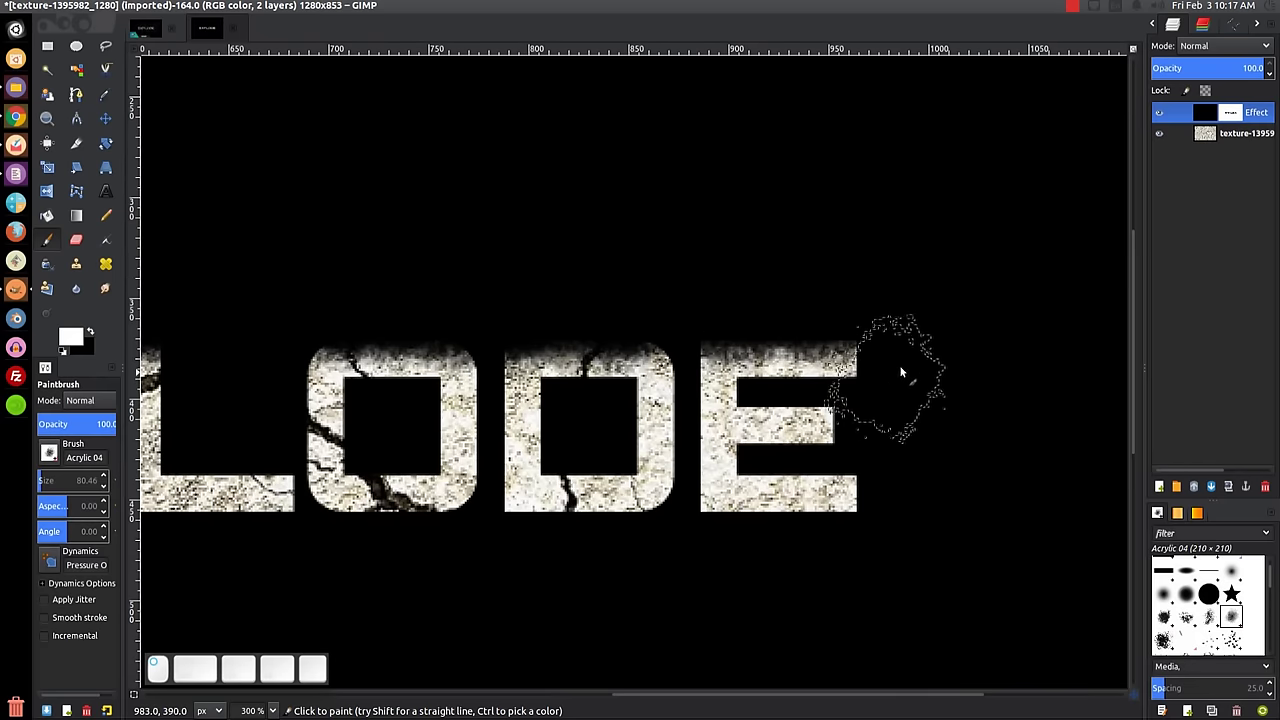
Fade the right ends of the final E and the bottom edges of the O, D and E with white Acrylic 04 strokes.
mouse_move(895, 361)
mouse_down()
mouse_move(866, 409)
mouse_move(917, 420)
mouse_up()
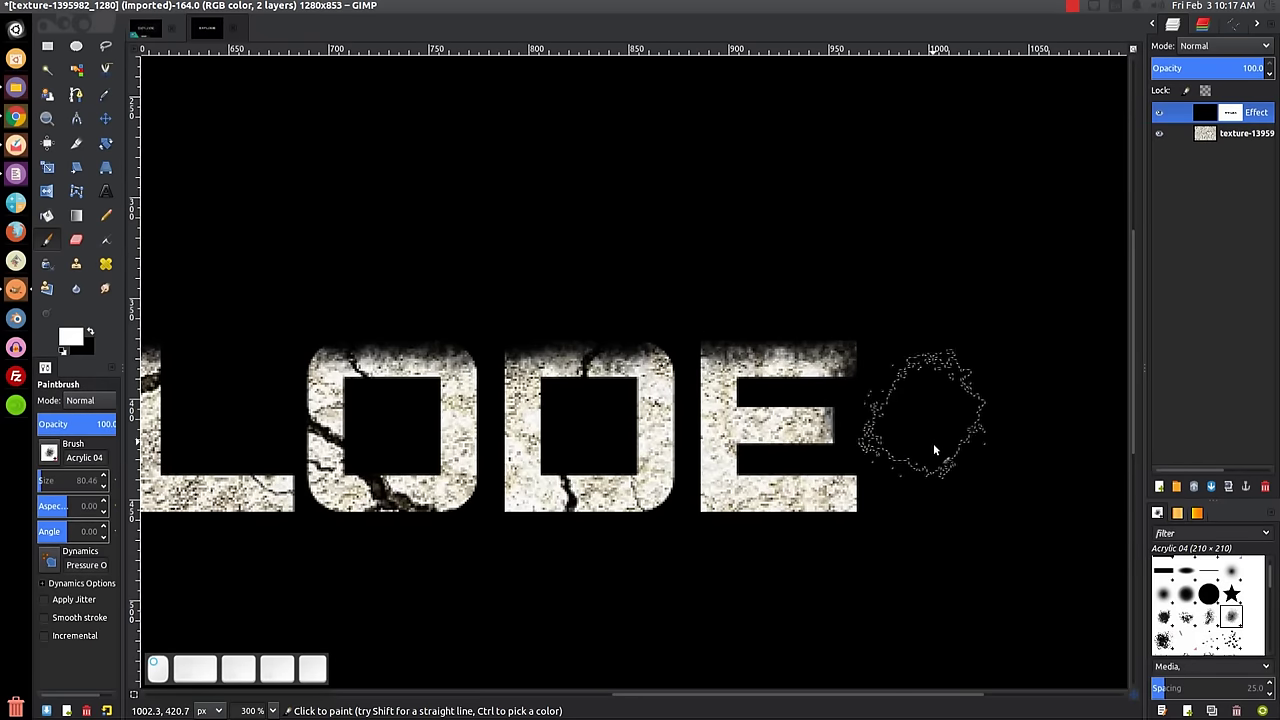
mouse_move(892, 492)
mouse_down()
mouse_move(866, 480)
mouse_move(897, 420)
mouse_up()
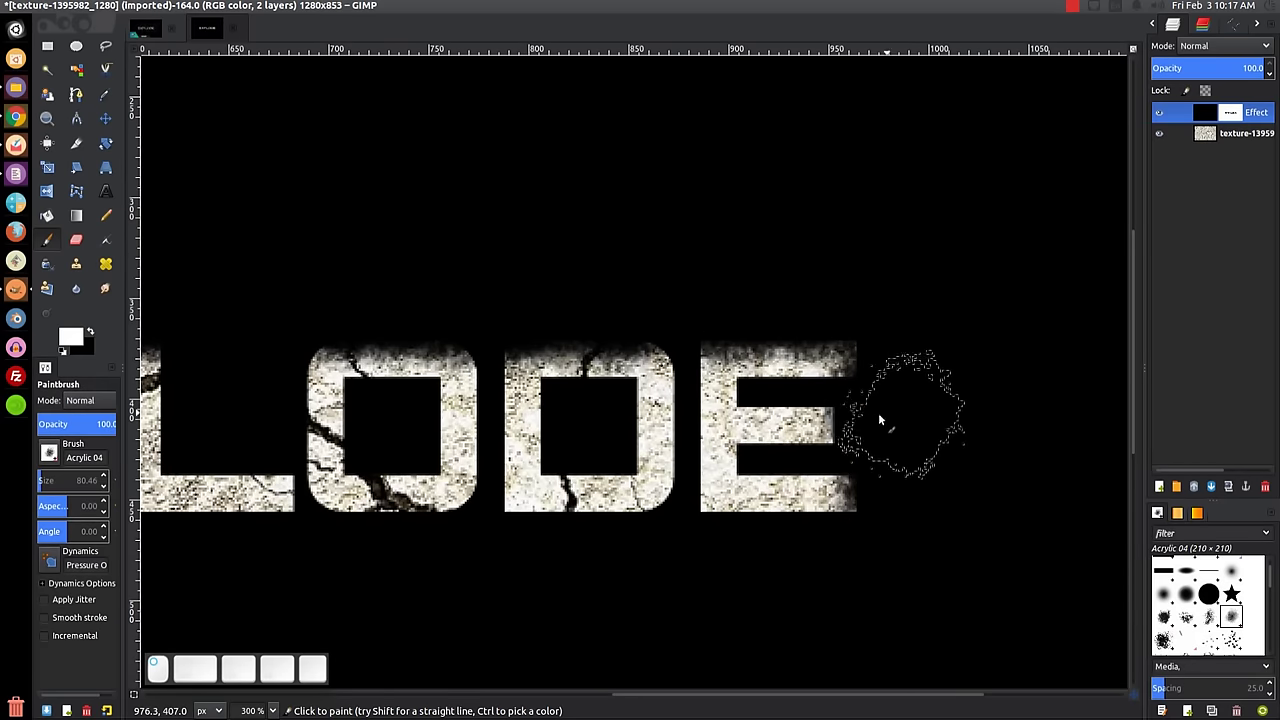
mouse_move(843, 562)
mouse_down()
mouse_move(707, 550)
mouse_move(844, 549)
mouse_move(783, 543)
mouse_up()
mouse_move(665, 549)
mouse_down()
mouse_move(822, 538)
mouse_move(733, 541)
mouse_up()
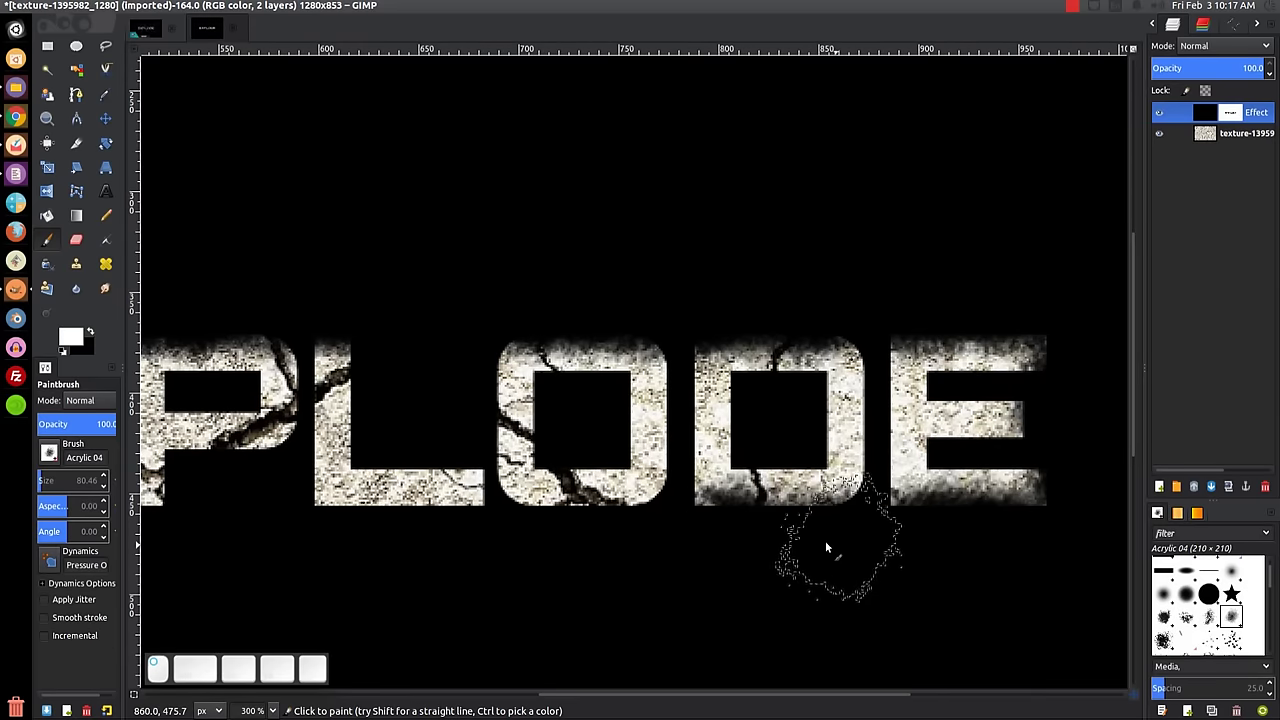
mouse_move(576, 566)
mouse_down()
mouse_move(530, 540)
mouse_move(628, 566)
mouse_up()
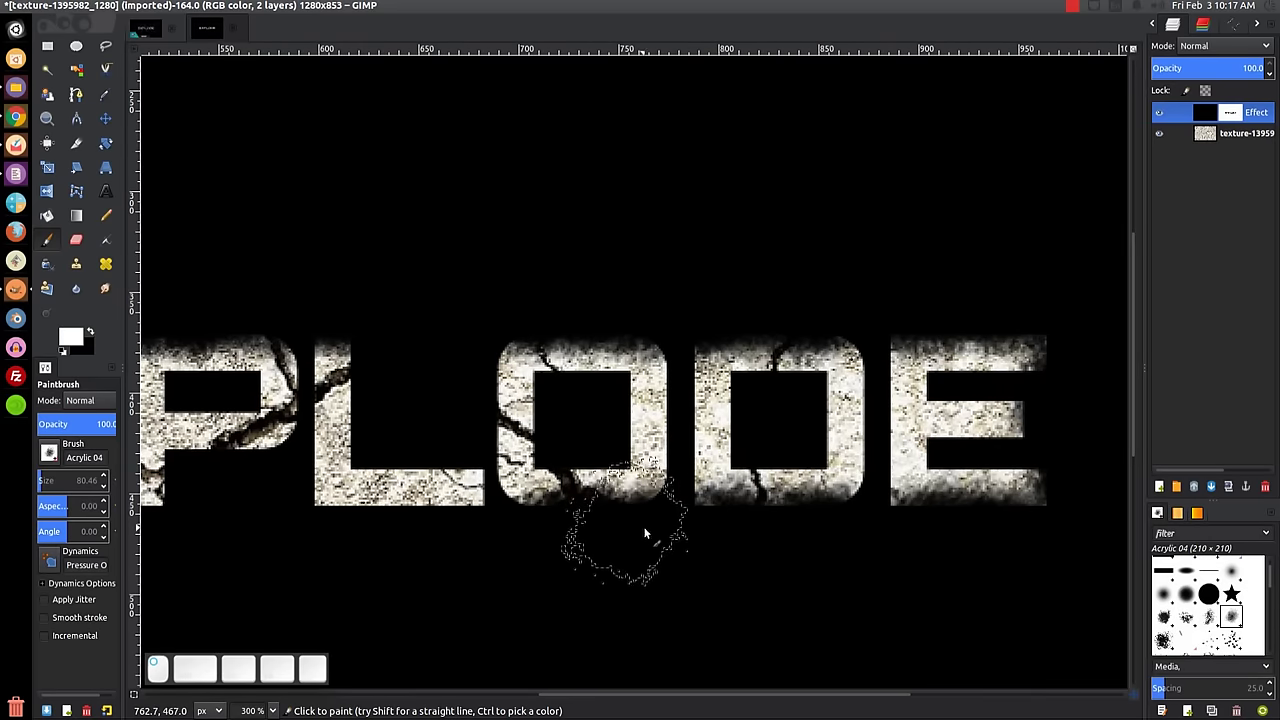
drag(547, 599, 697, 591)
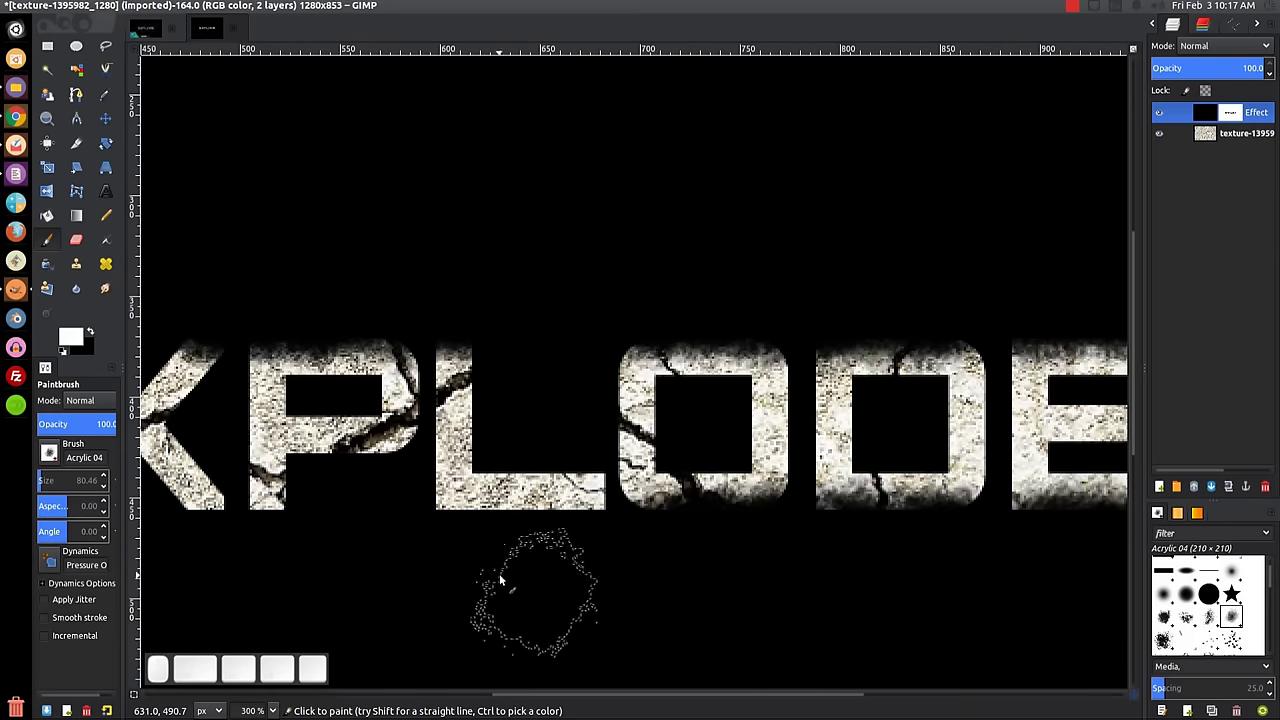
Fade the bottom edges of the first E, X, P and L, plus the first E's left side, with the same brush.
mouse_move(437, 560)
mouse_down()
mouse_move(467, 533)
mouse_move(455, 544)
mouse_move(436, 533)
mouse_move(470, 571)
mouse_move(518, 546)
mouse_move(491, 539)
mouse_move(516, 562)
mouse_move(568, 550)
mouse_move(552, 535)
mouse_move(571, 546)
mouse_move(533, 546)
mouse_move(583, 550)
mouse_up()
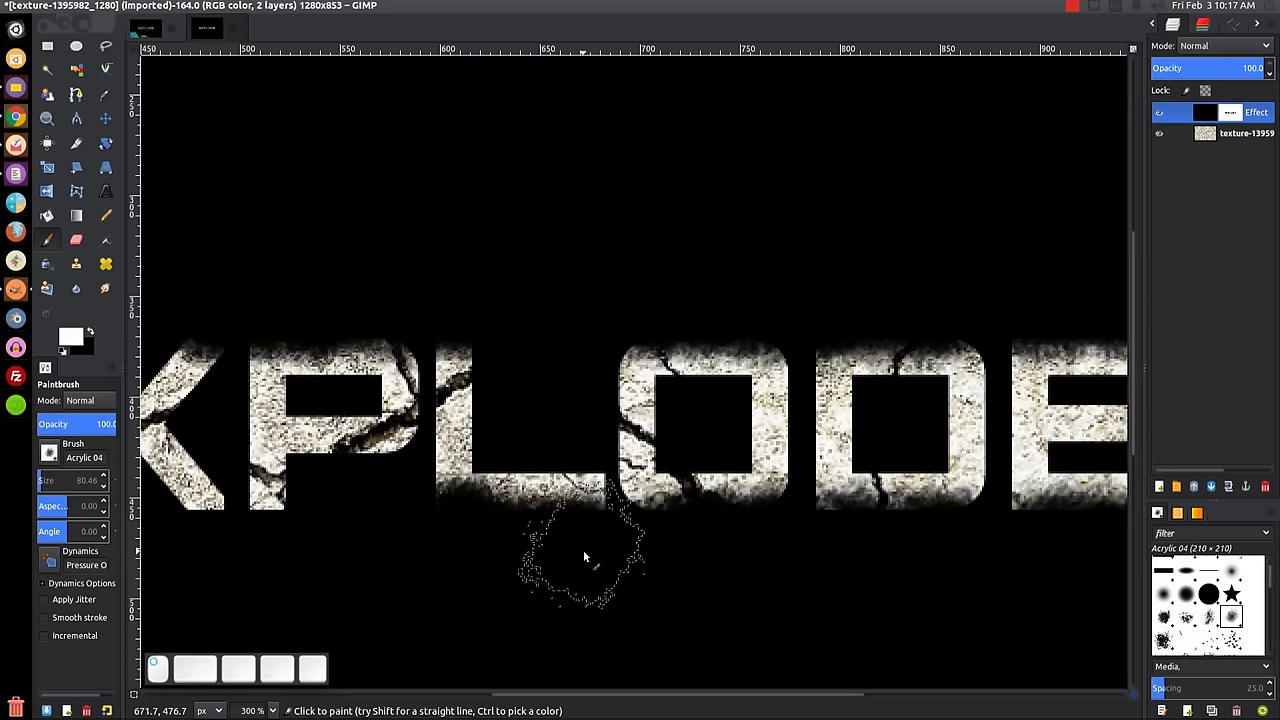
mouse_move(399, 515)
mouse_down()
mouse_move(671, 537)
mouse_move(551, 571)
mouse_up()
scroll(671, 537, left, 3)
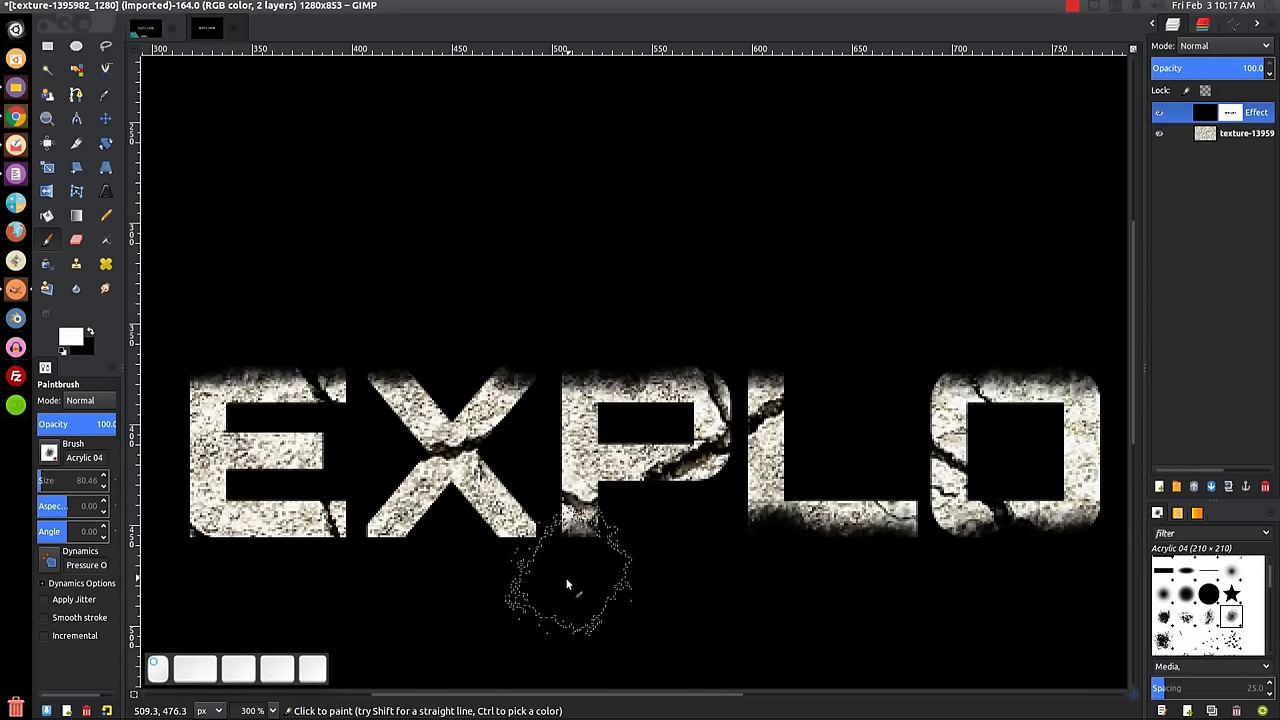
drag(674, 517, 637, 509)
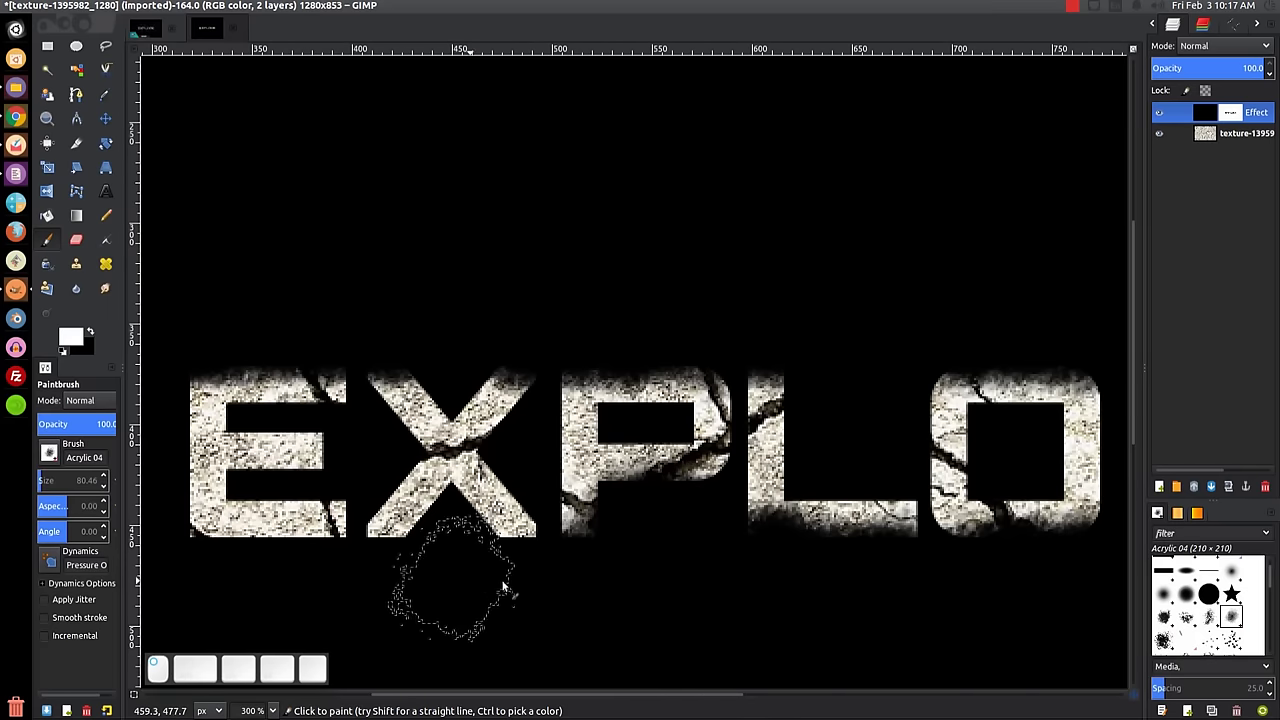
mouse_move(502, 574)
mouse_down()
mouse_move(516, 577)
mouse_move(407, 580)
mouse_up()
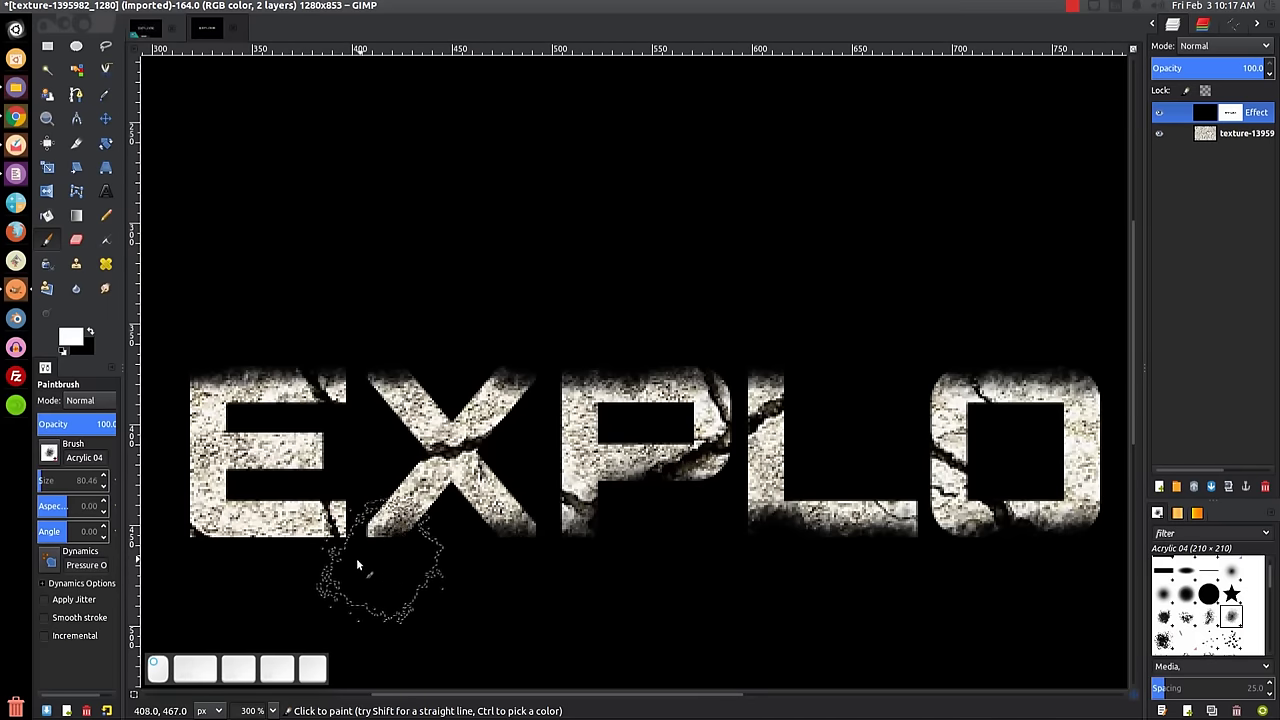
scroll(491, 571, left, 4)
drag(436, 547, 513, 577)
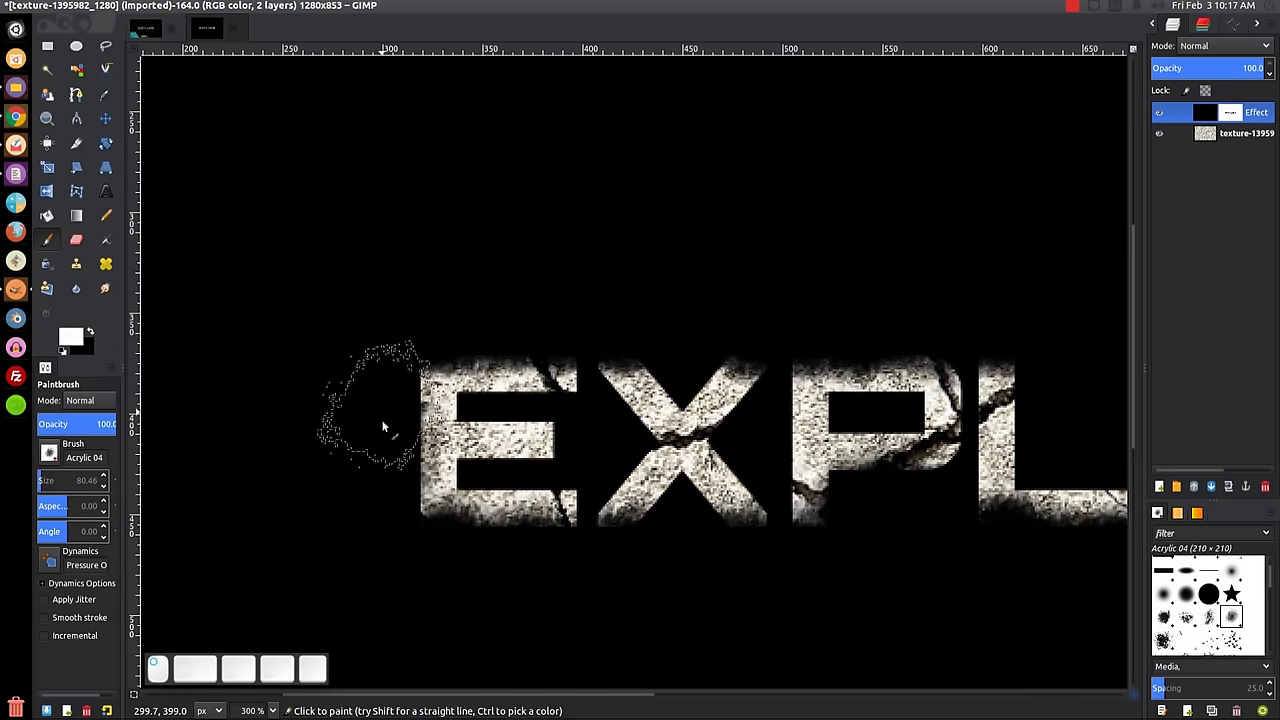
drag(385, 481, 390, 484)
Switch the Paintbrush to the Cell 01 texture brush and reduce its size to 50.46.
scroll(583, 527, right, 3)
scroll(583, 527, up, 1)
key(1)
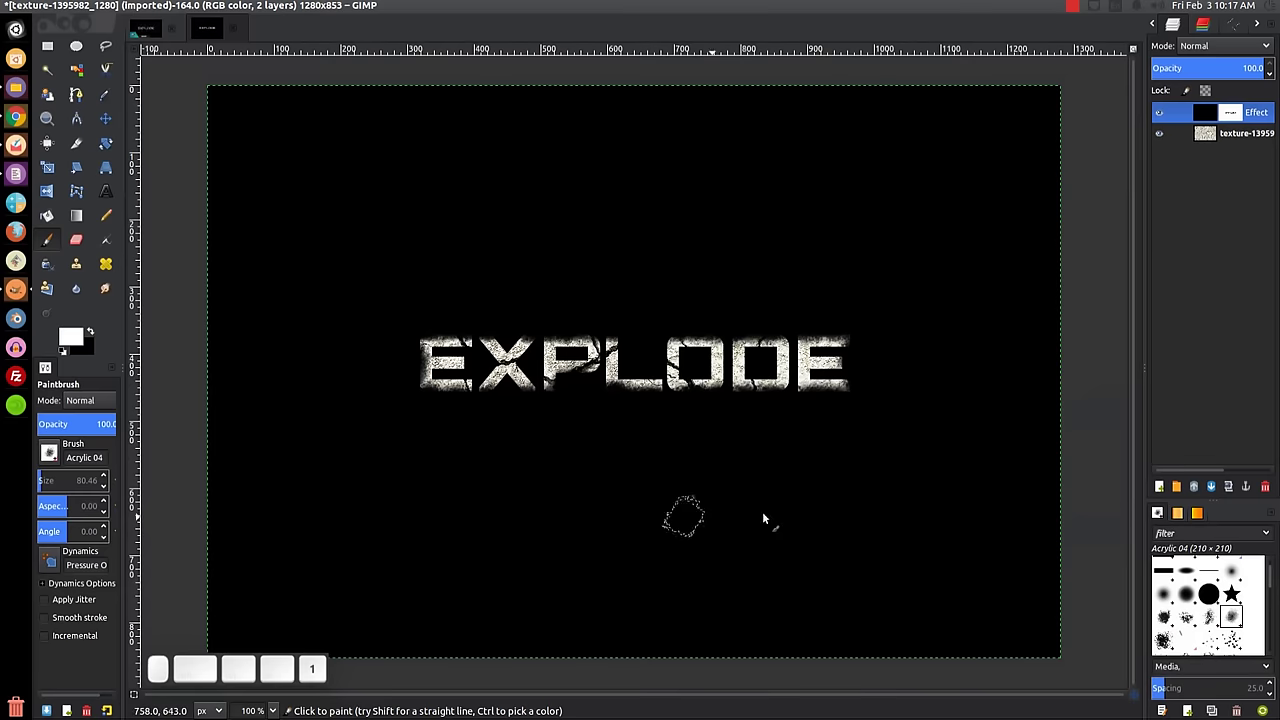
scroll(633, 428, up, 2)
scroll(633, 428, right, 1)
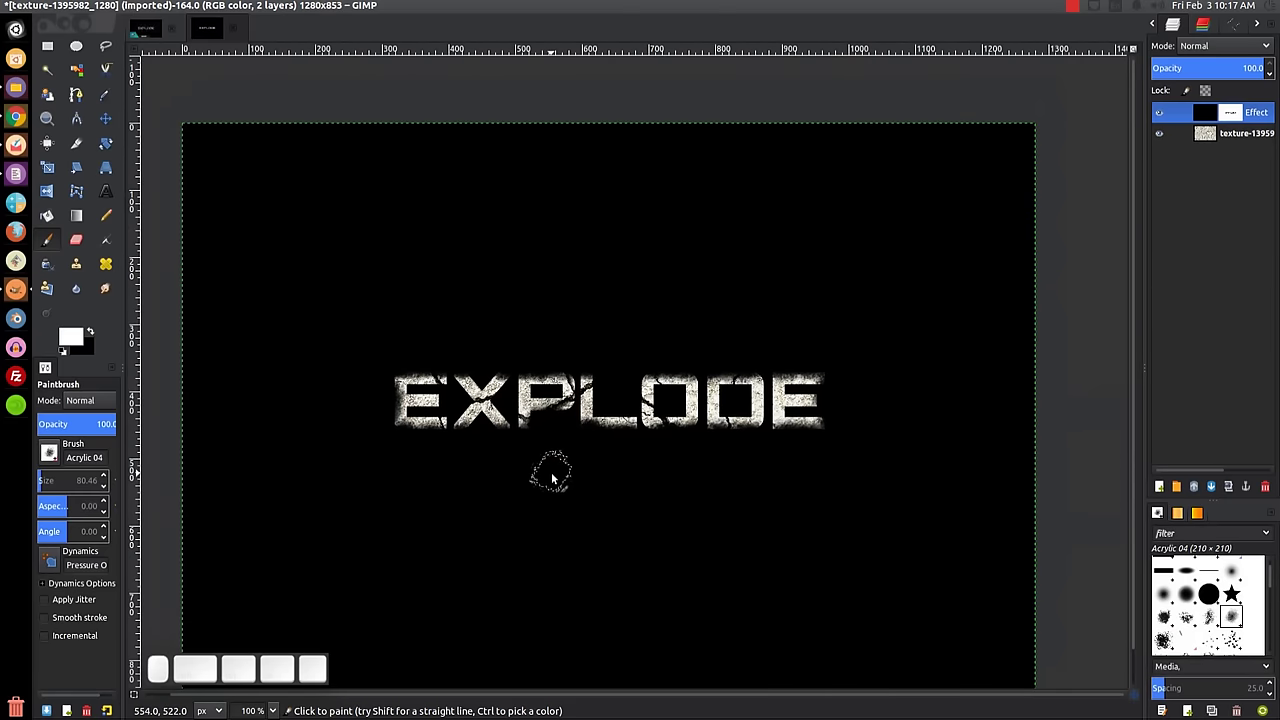
scroll(1251, 587, down, 3)
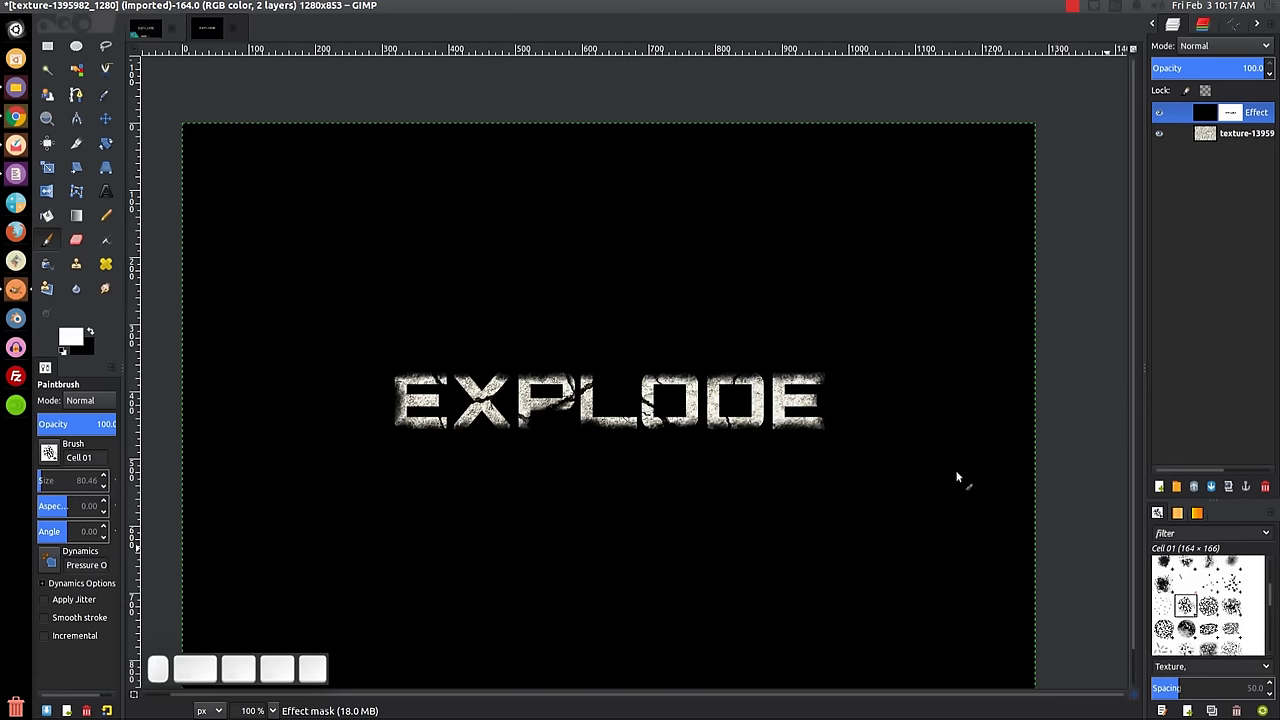
click(534, 410)
scroll(399, 413, up, 3)
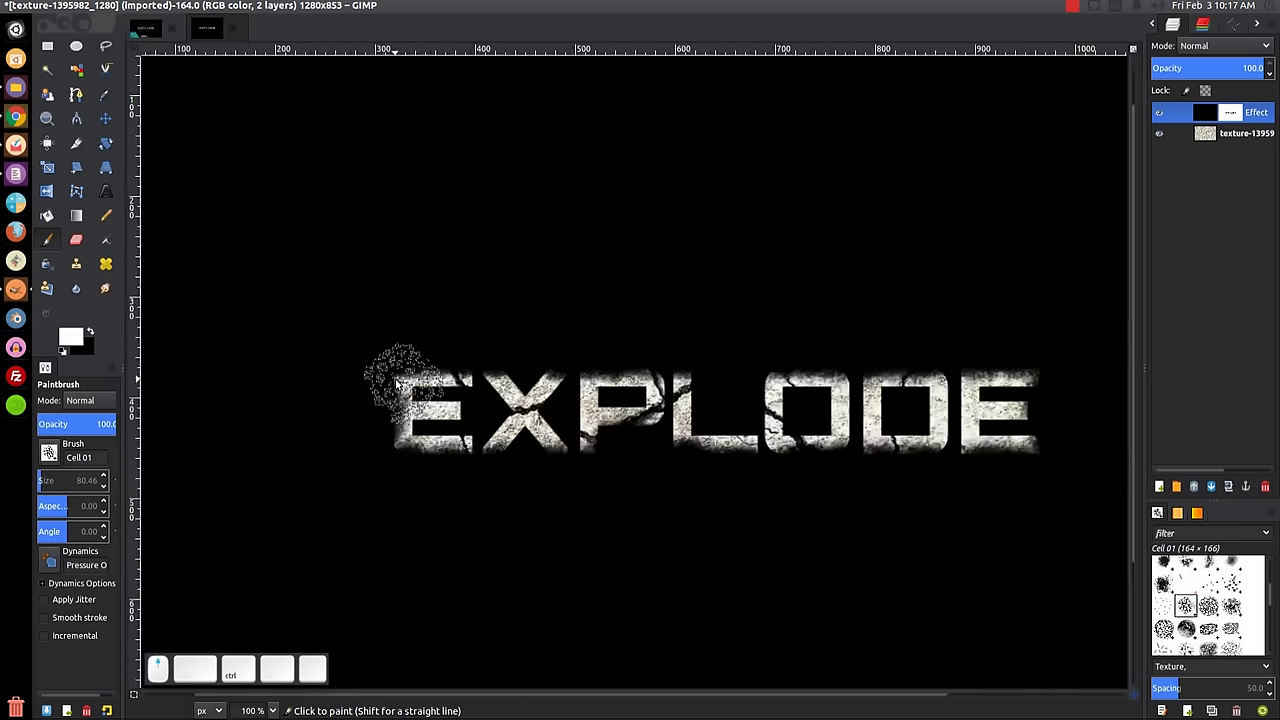
scroll(432, 434, up, 1)
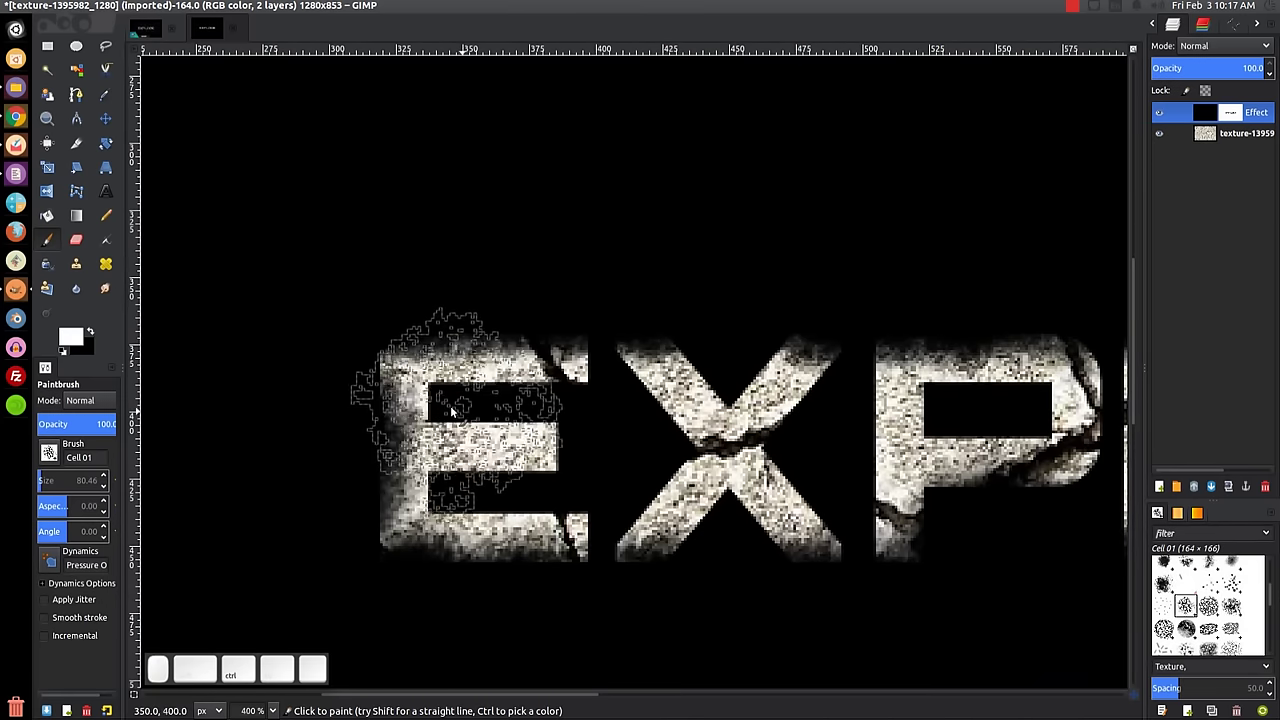
key(bracketleft)
key(bracketleft)
key(bracketleft)
key(bracketleft)
key(bracketleft)
key(bracketleft)
key(bracketleft)
key(bracketleft)
key(bracketleft)
key(bracketleft)
key(bracketleft)
key(bracketleft)
key(bracketleft)
key(bracketleft)
key(bracketleft)
key(bracketleft)
key(bracketleft)
key(bracketleft)
key(bracketleft)
key(bracketleft)
key(bracketleft)
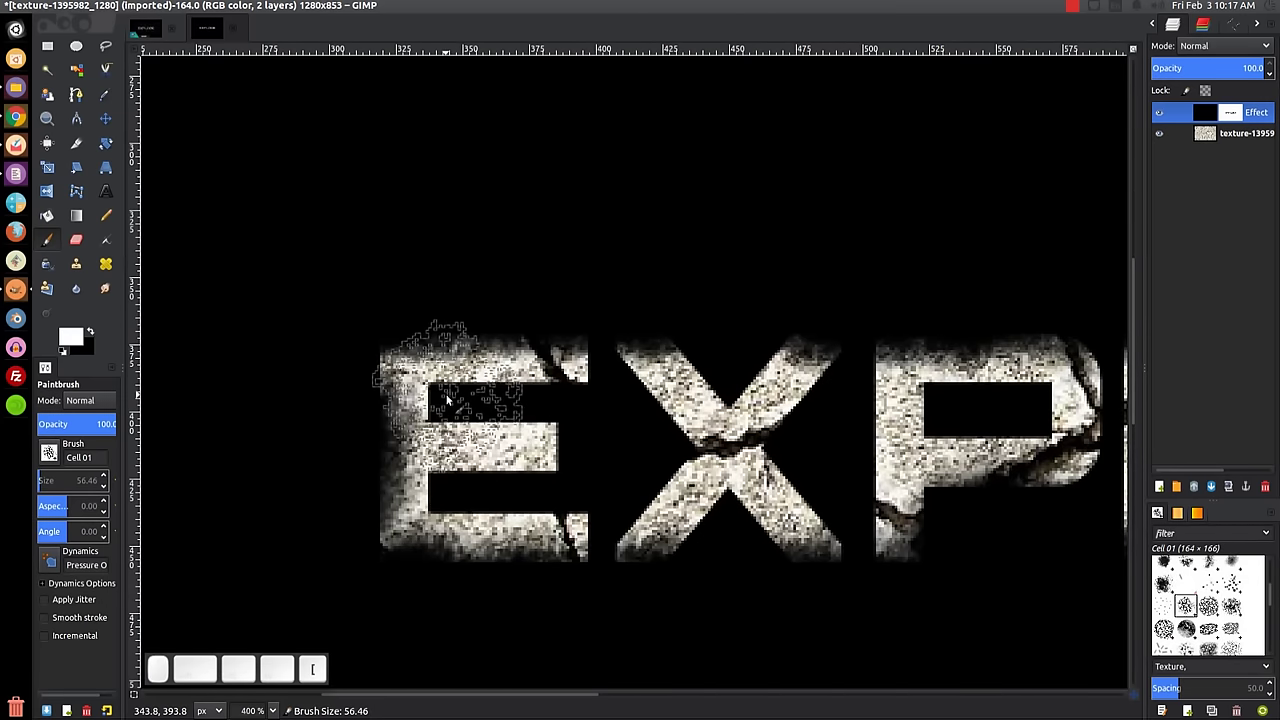
Paint white Cell 01 cracks over the upper and lower parts of the first E and onto the X and P.
mouse_move(408, 393)
mouse_down()
mouse_move(523, 374)
mouse_move(552, 357)
mouse_move(532, 536)
mouse_move(512, 541)
mouse_move(515, 488)
mouse_move(428, 360)
mouse_move(401, 552)
mouse_move(487, 564)
mouse_move(413, 535)
mouse_move(549, 638)
mouse_move(495, 554)
mouse_move(458, 573)
mouse_move(507, 393)
mouse_move(500, 543)
mouse_up()
key(shift+ctrl+j)
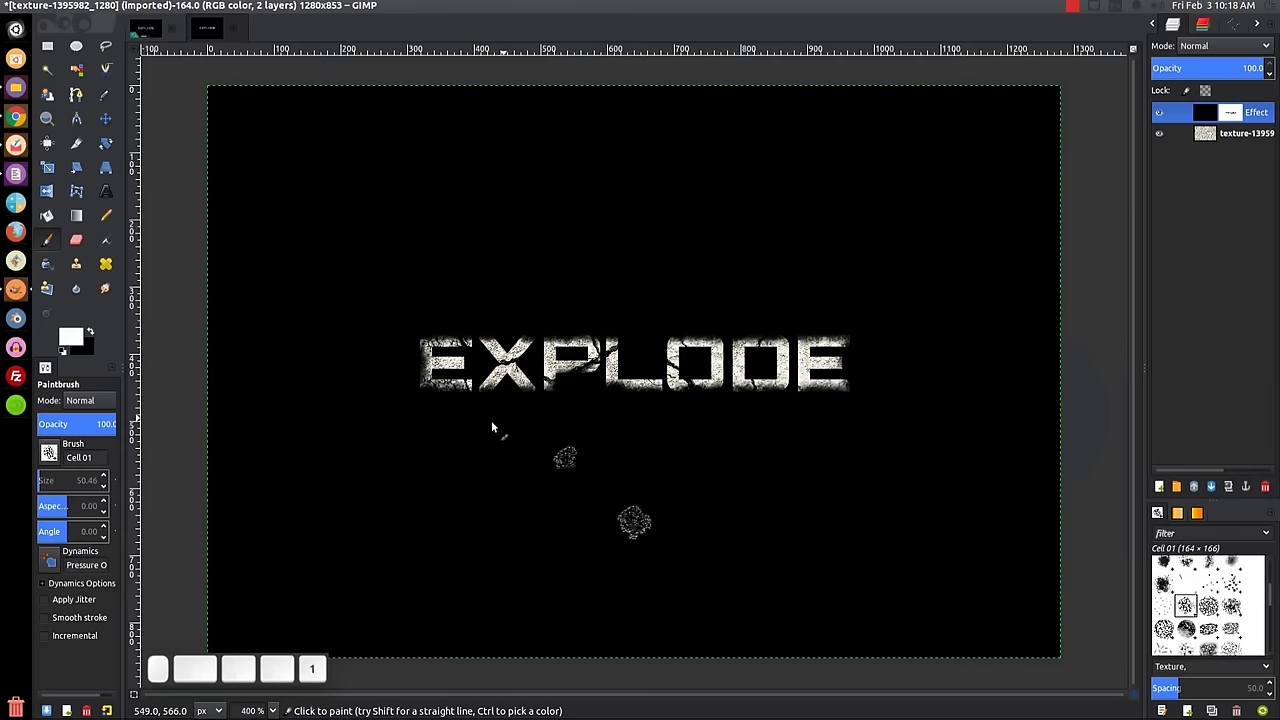
scroll(448, 370, up, 4)
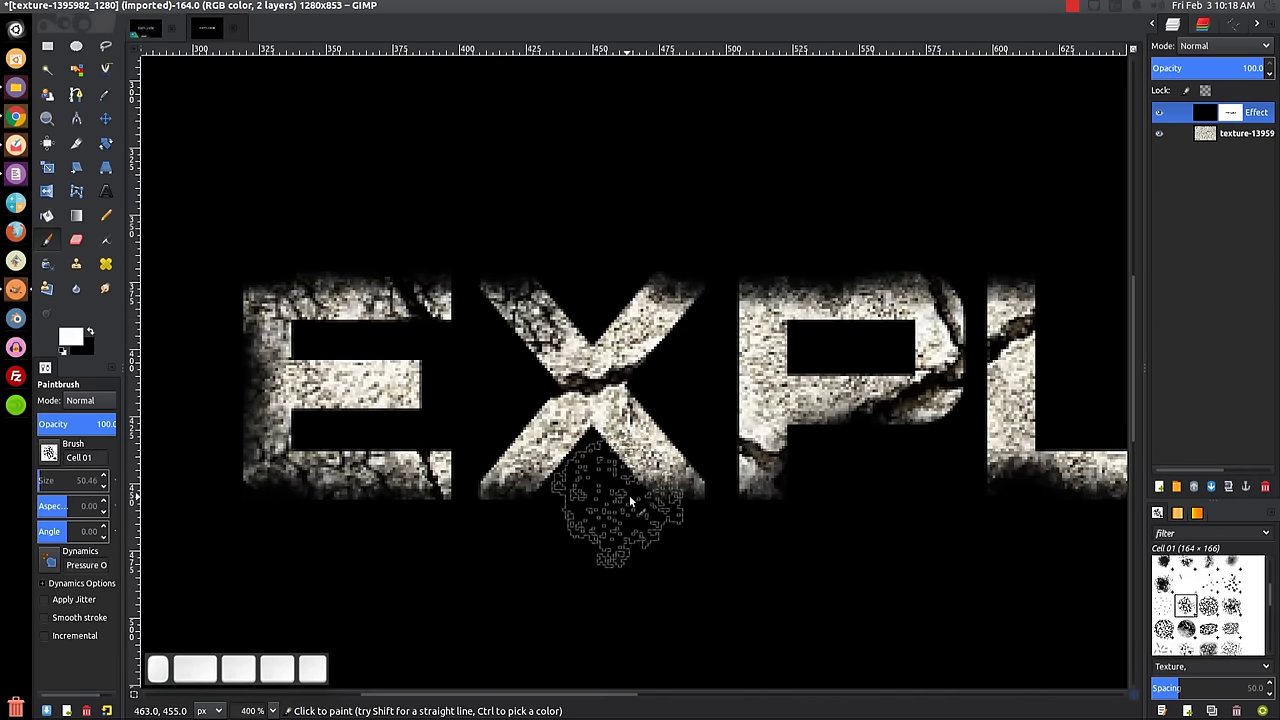
scroll(540, 585, right, 5)
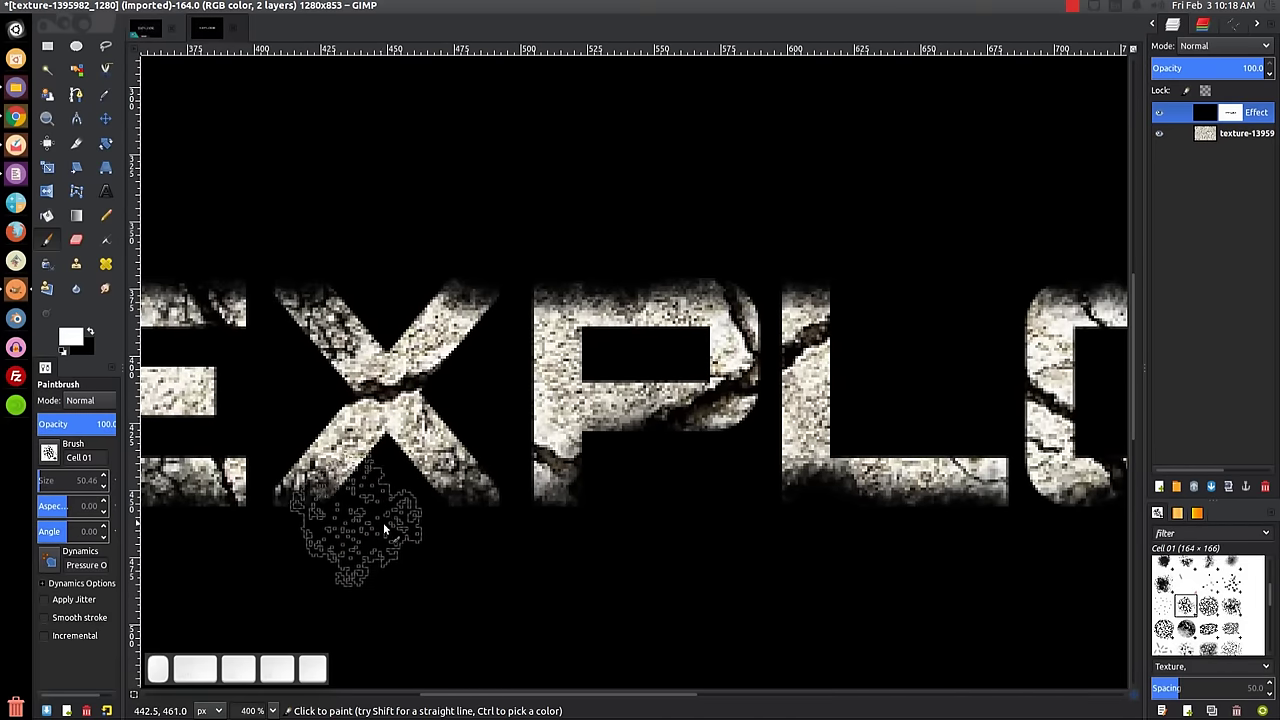
mouse_move(644, 418)
mouse_down()
mouse_move(560, 314)
mouse_move(654, 474)
mouse_move(709, 337)
mouse_move(701, 299)
mouse_up()
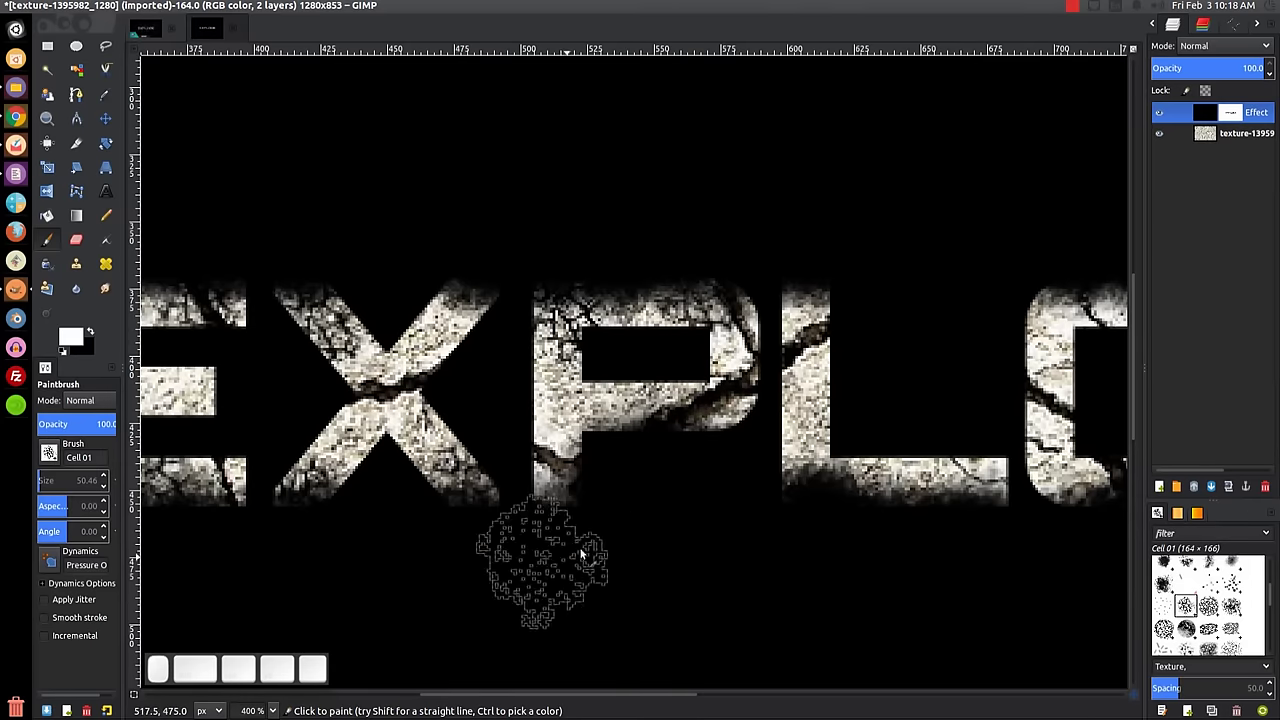
Continue the white Cell 01 cracks across the L, O, D and final E on the Effect mask.
scroll(697, 541, right, 5)
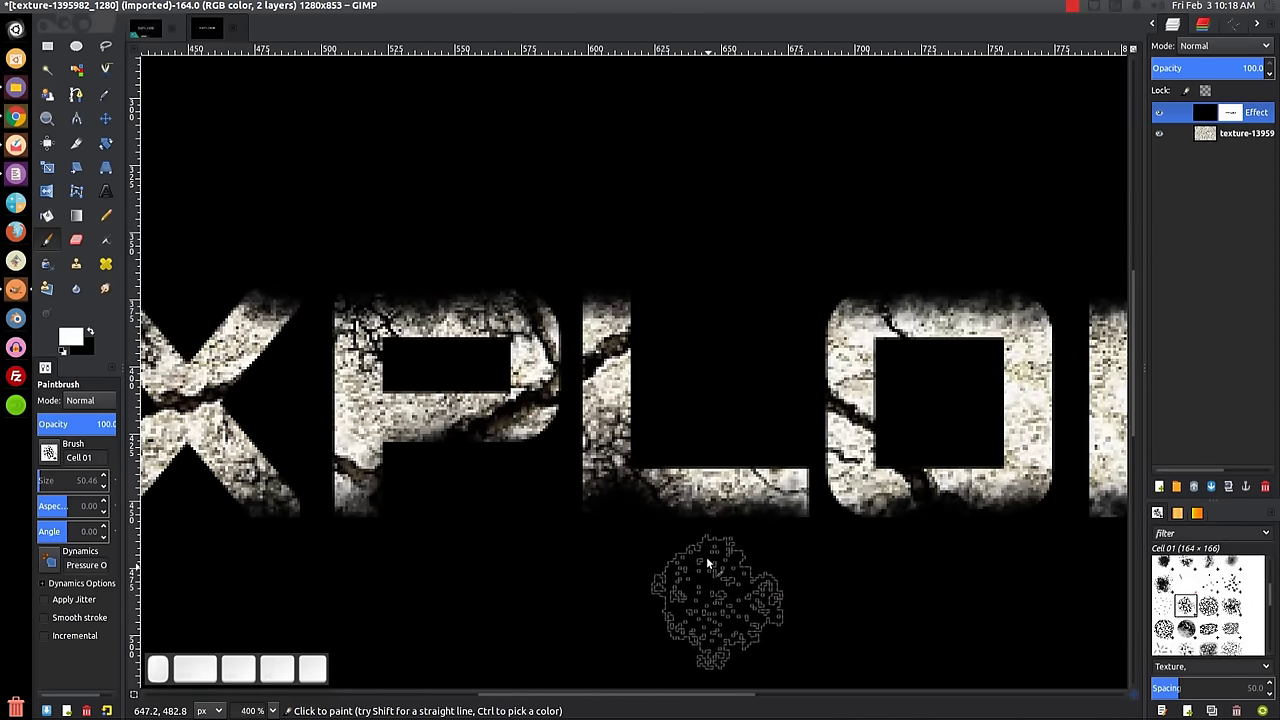
scroll(843, 563, right, 3)
scroll(645, 590, right, 1)
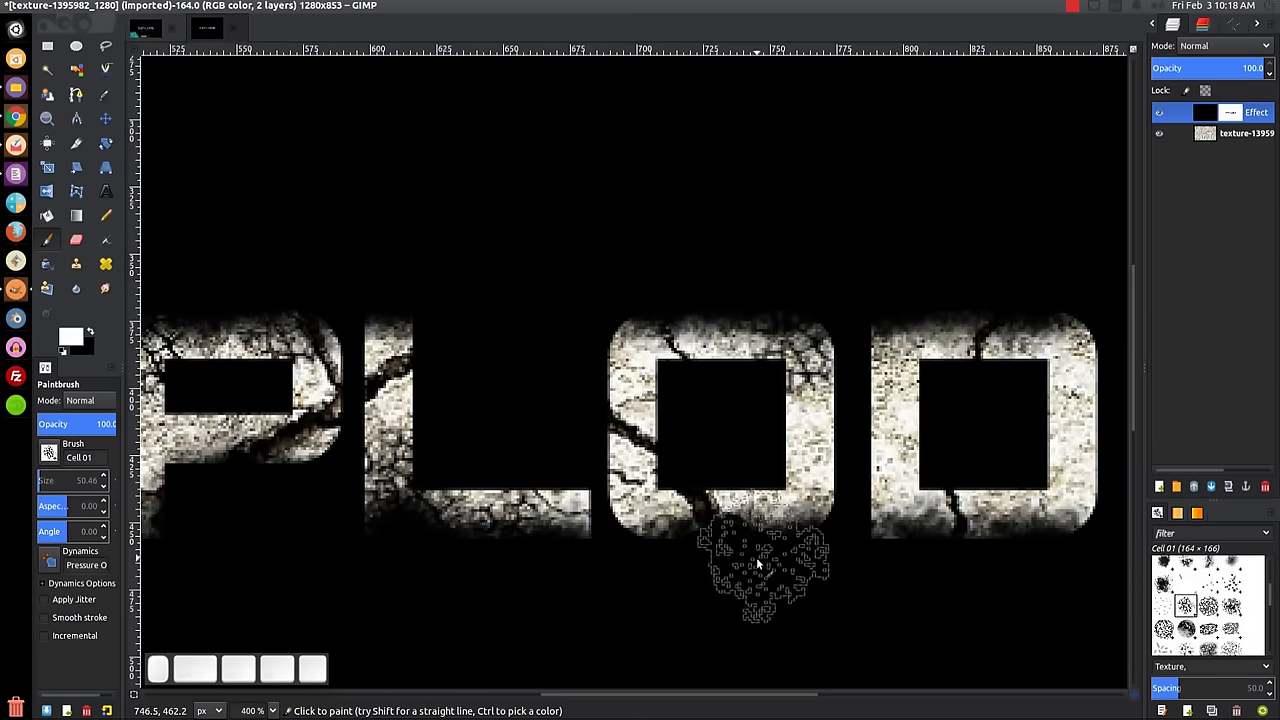
scroll(816, 565, right, 3)
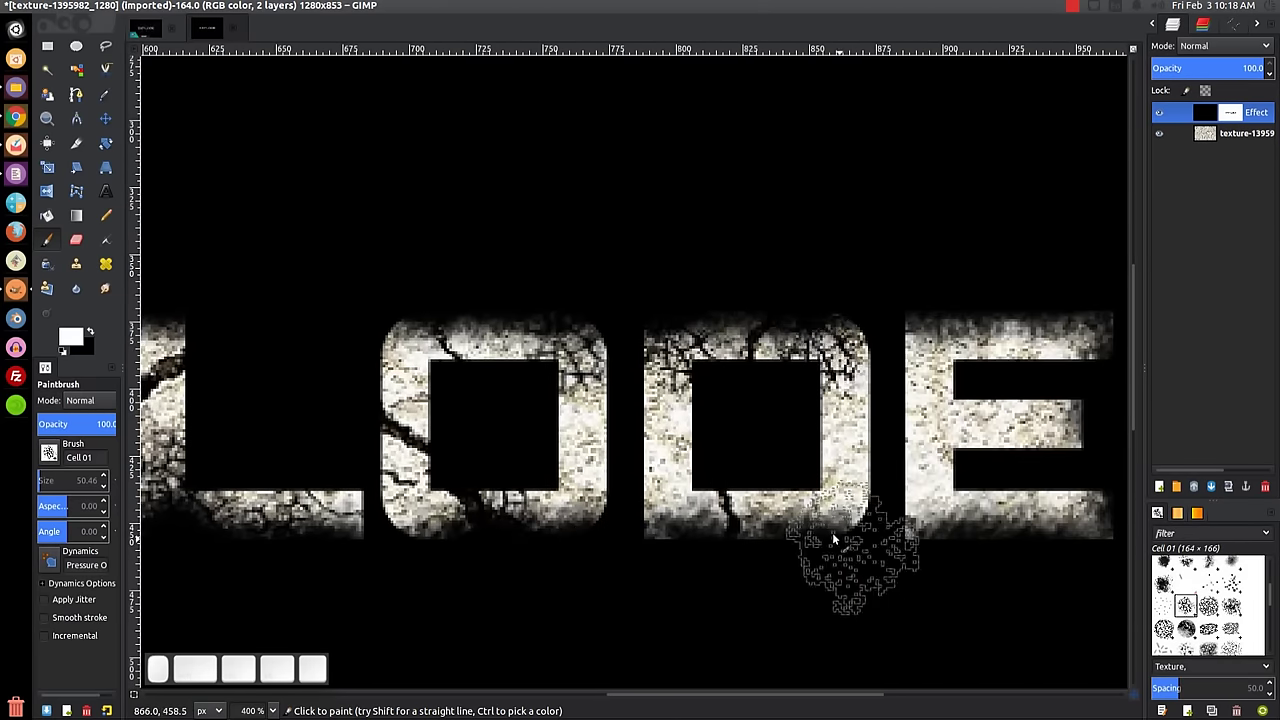
scroll(800, 560, down, 1)
scroll(800, 560, right, 1)
scroll(700, 578, right, 3)
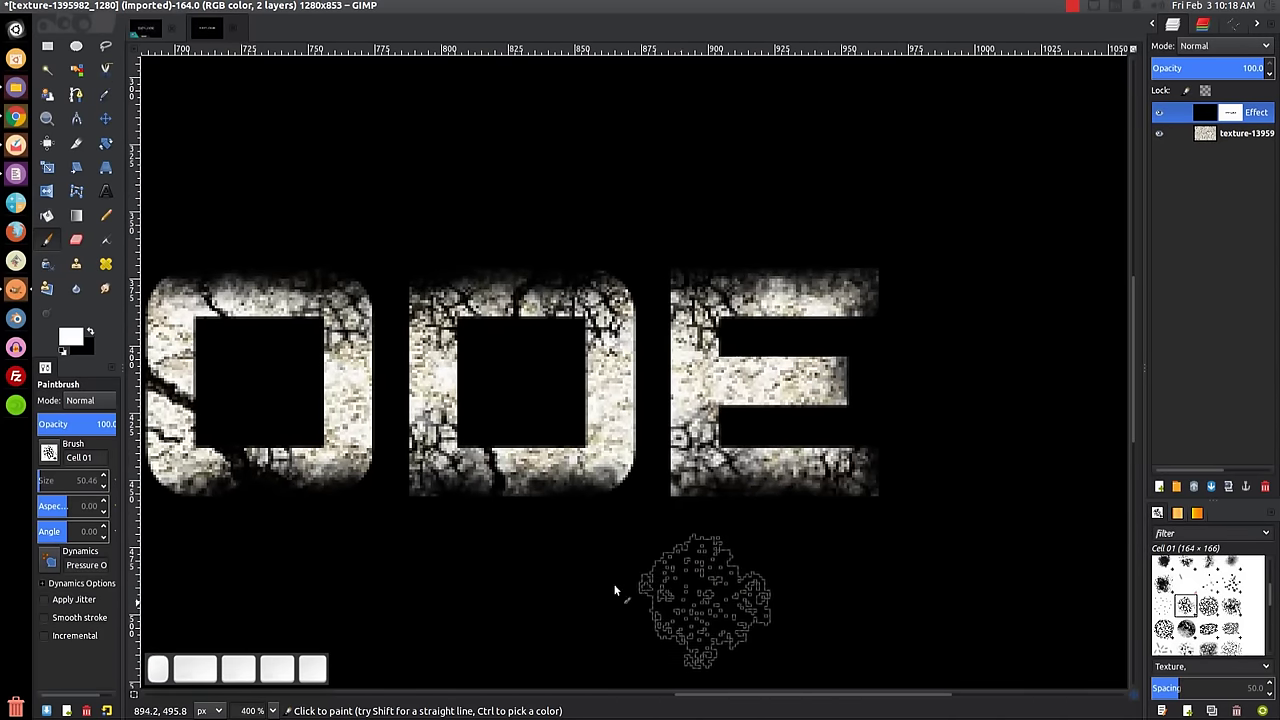
Set the Paintbrush to the Splats 02 splatter brush and make black the foreground color.
scroll(690, 580, left, 3)
key(1)
scroll(611, 503, up, 2)
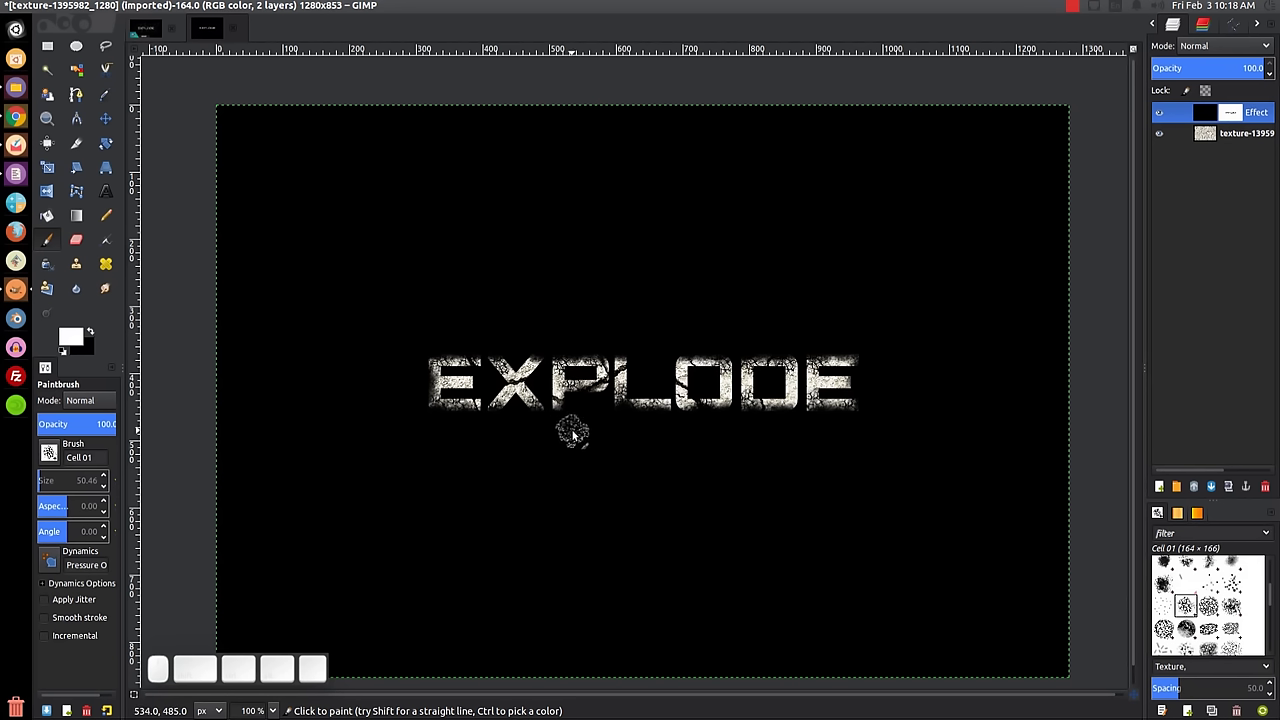
scroll(1238, 580, down, 5)
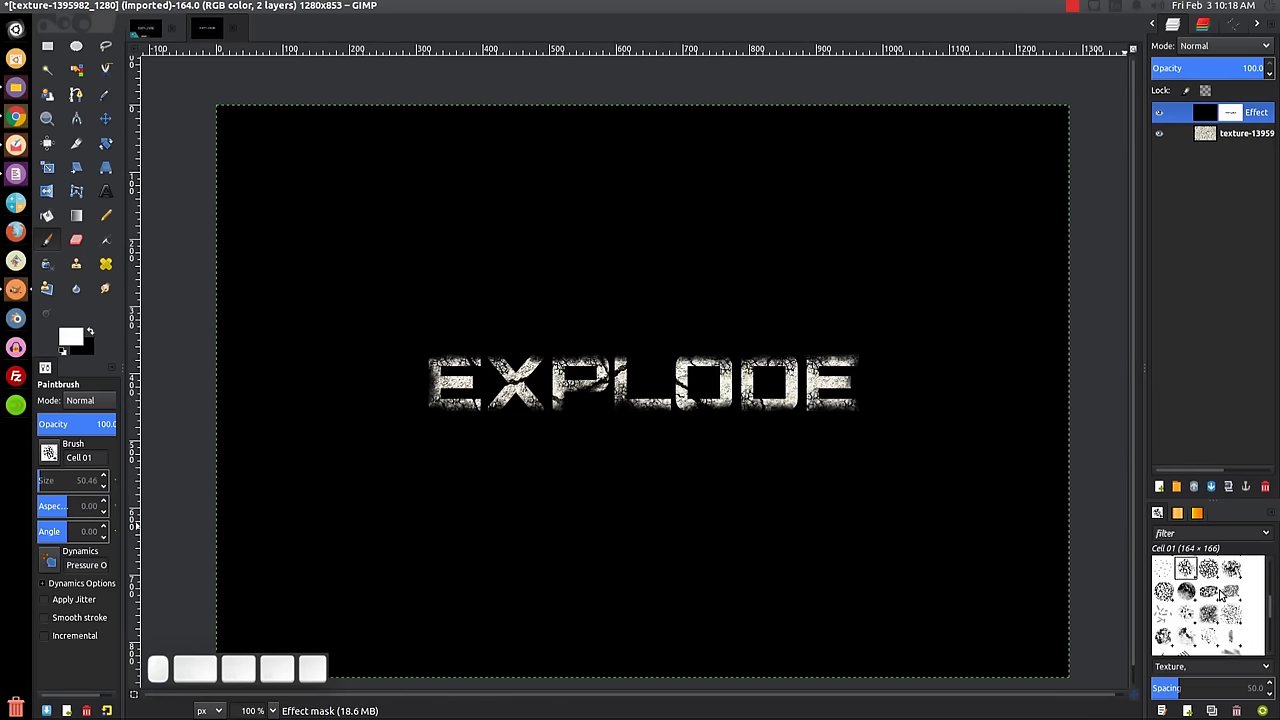
scroll(1220, 595, down, 1)
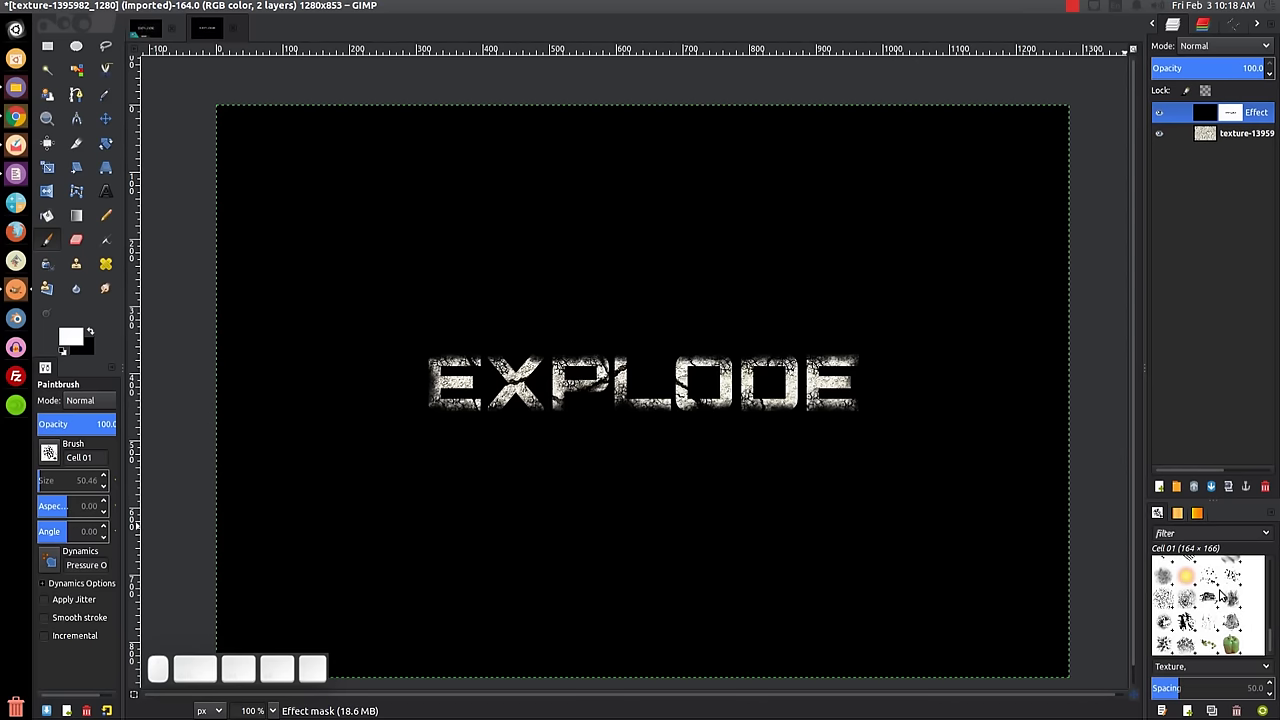
scroll(1222, 595, up, 1)
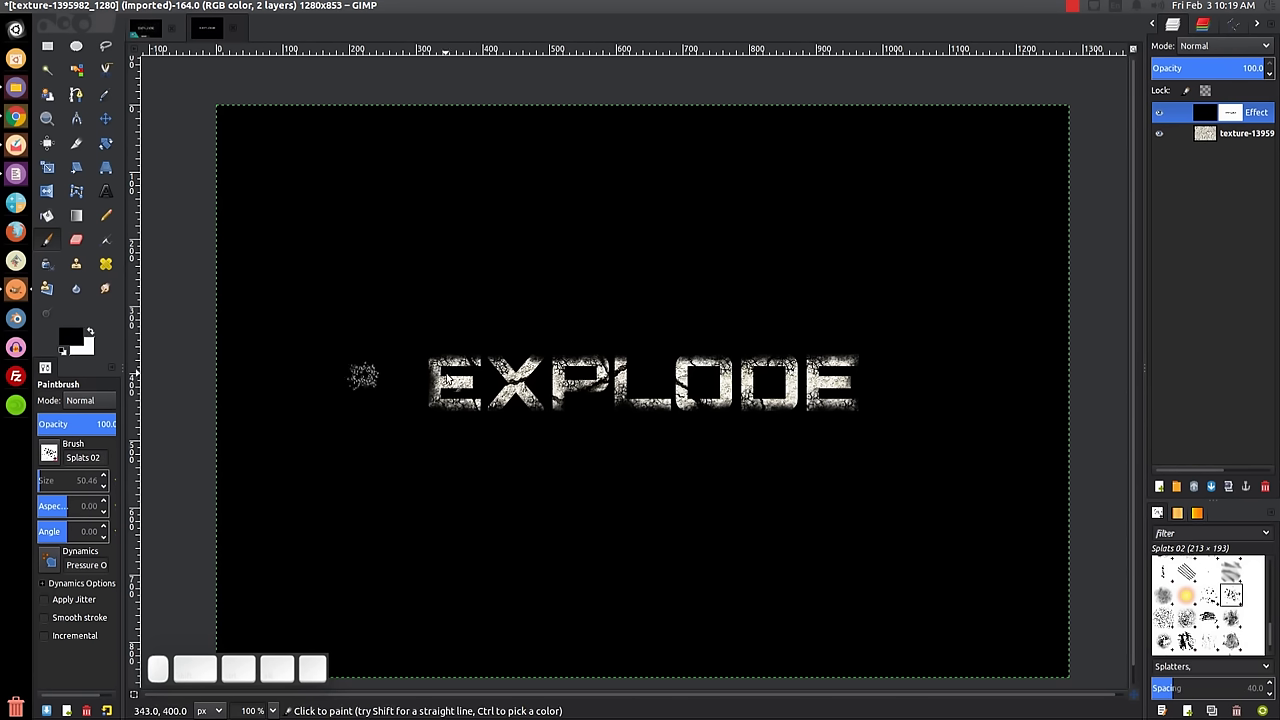
Splatter the top and bottom edges of the first E with black Splats 02 fragments, undoing the dab that spills onto the X.
ctrl+scroll(430, 360, up, 4)
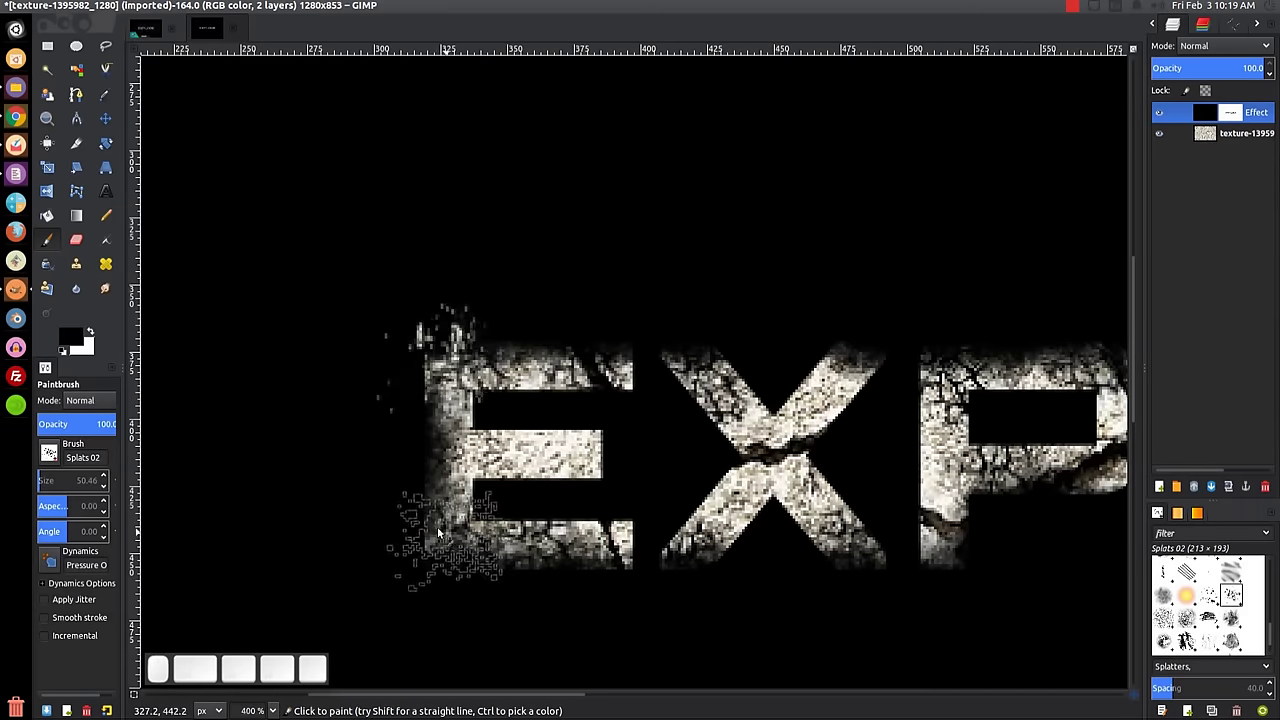
mouse_move(398, 347)
mouse_down()
mouse_move(574, 384)
mouse_move(541, 339)
mouse_move(590, 322)
mouse_up()
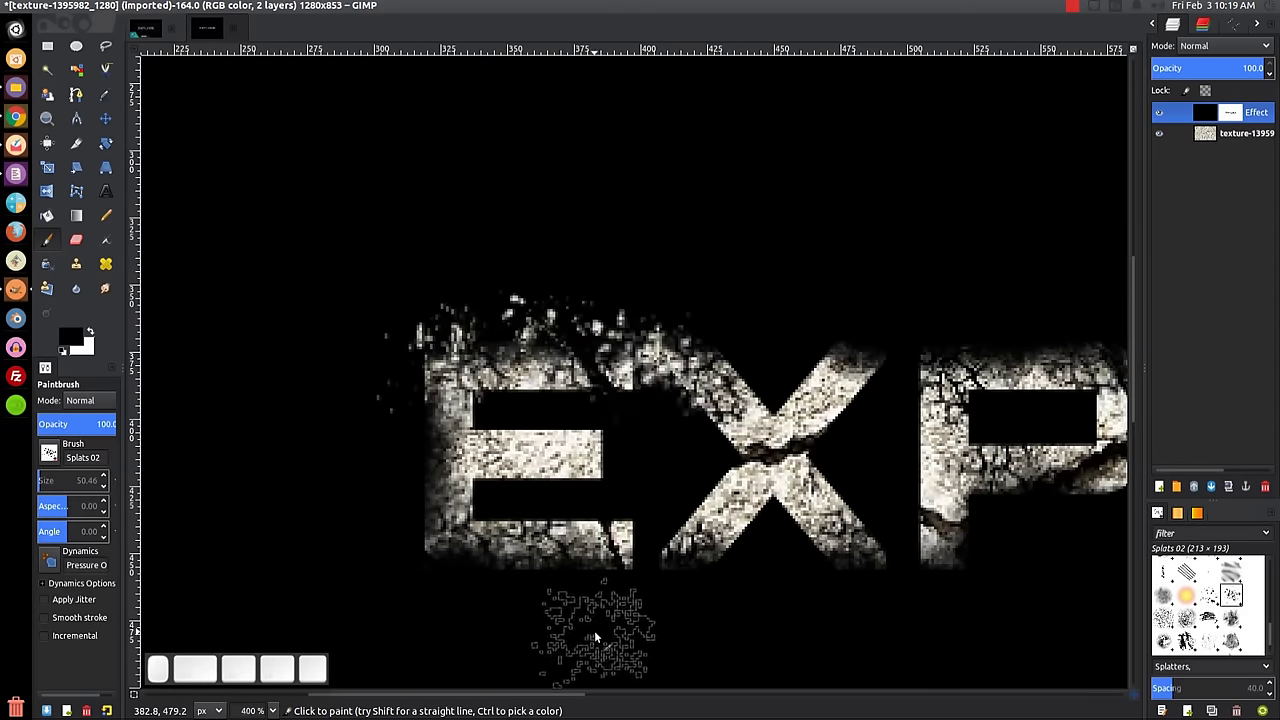
key(ctrl+z)
scroll(605, 553, down, 1)
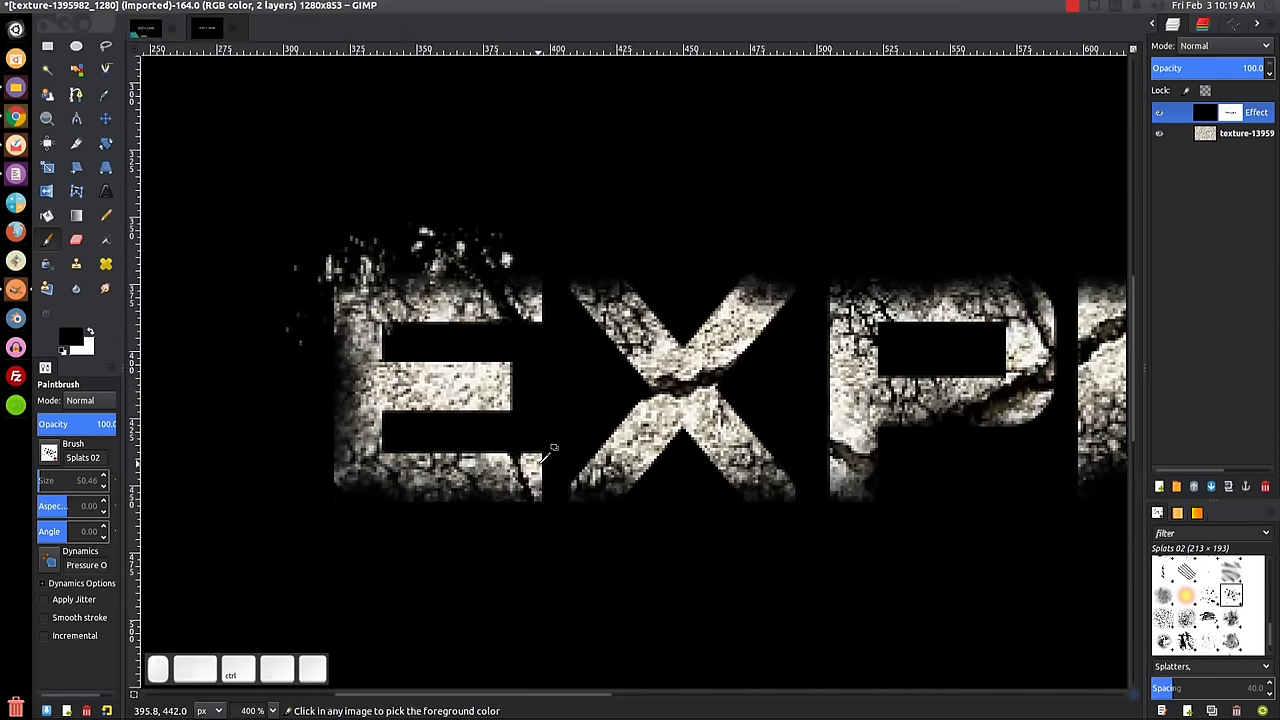
click(545, 466)
key(ctrl+z)
drag(505, 350, 432, 353)
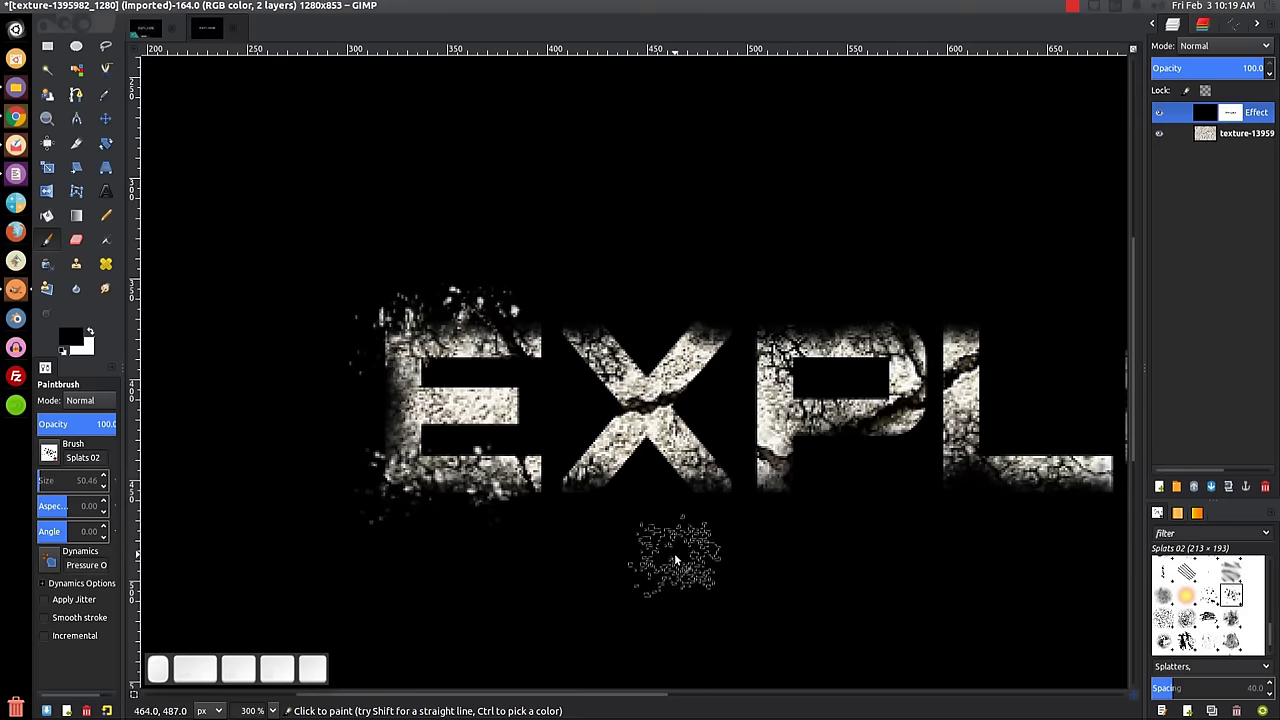
Splatter black Splats 02 fragments over the upper and lower ends of the X on the Effect mask.
scroll(620, 540, right, 2)
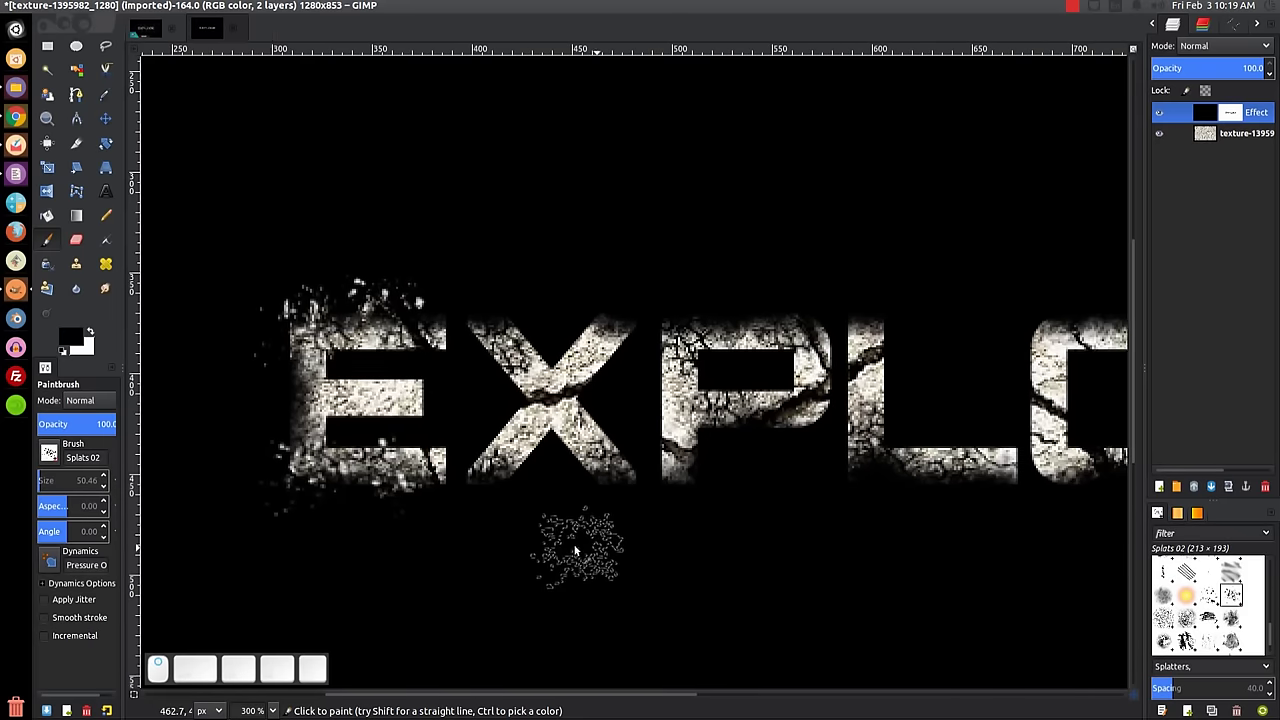
scroll(360, 320, right, 2)
scroll(363, 320, up, 1)
click(363, 320)
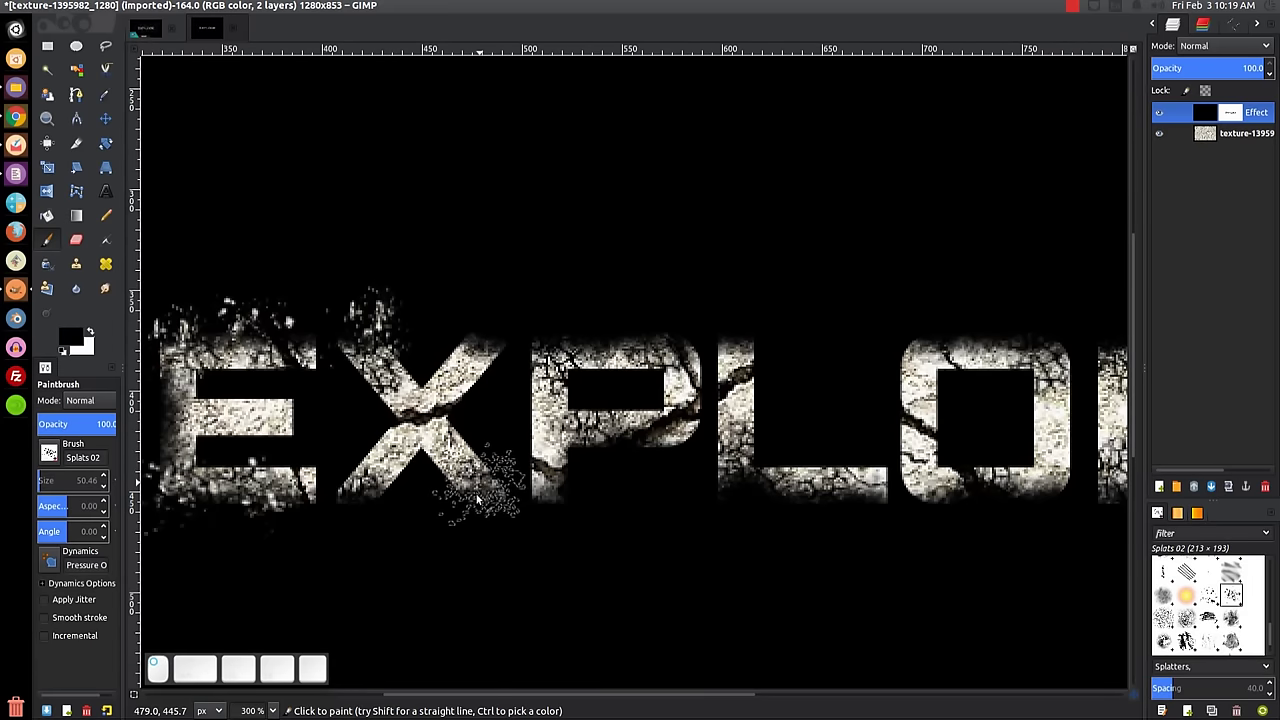
click(366, 487)
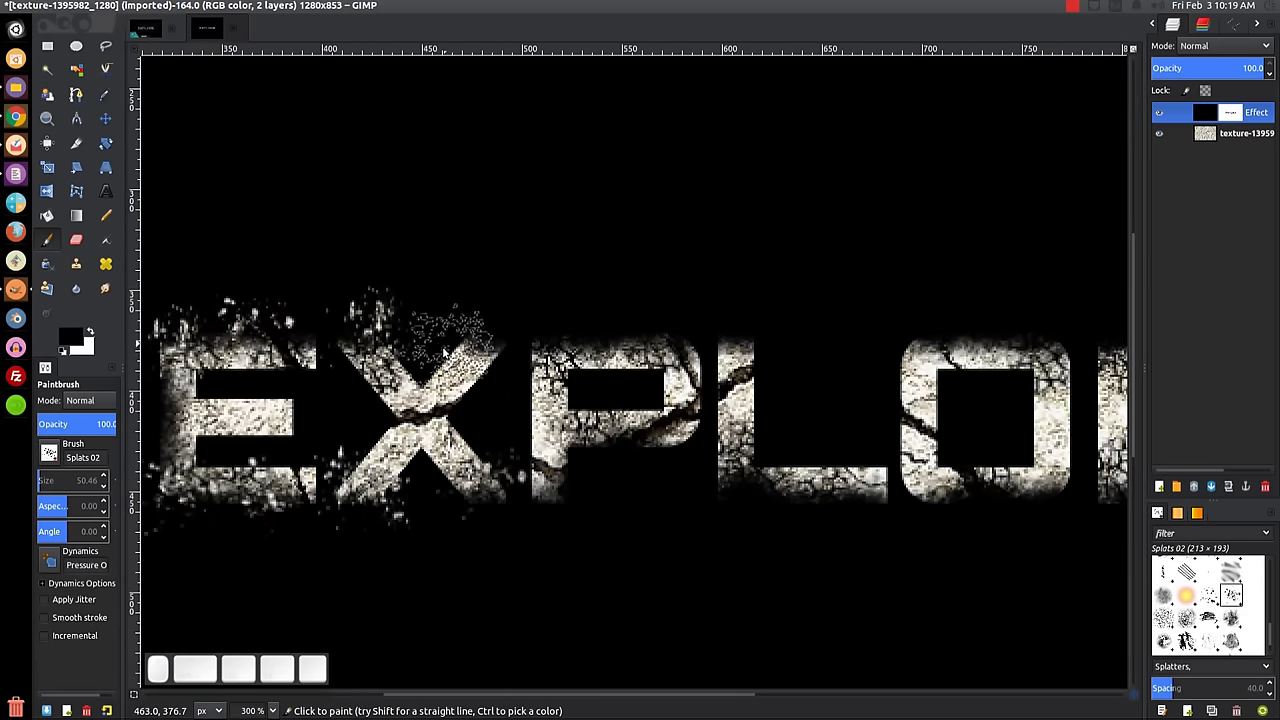
Break up the edges of the P and L with black Splats 02 dabs above and below the letters.
scroll(608, 571, right, 2)
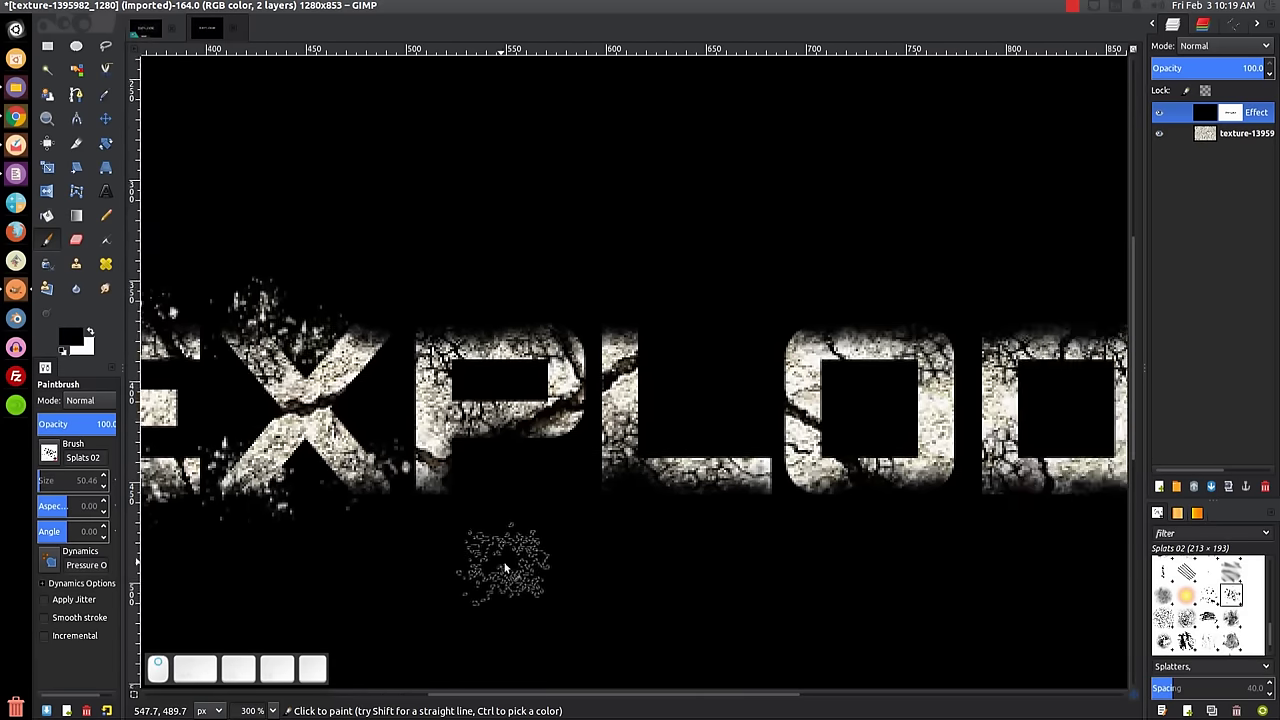
click(438, 338)
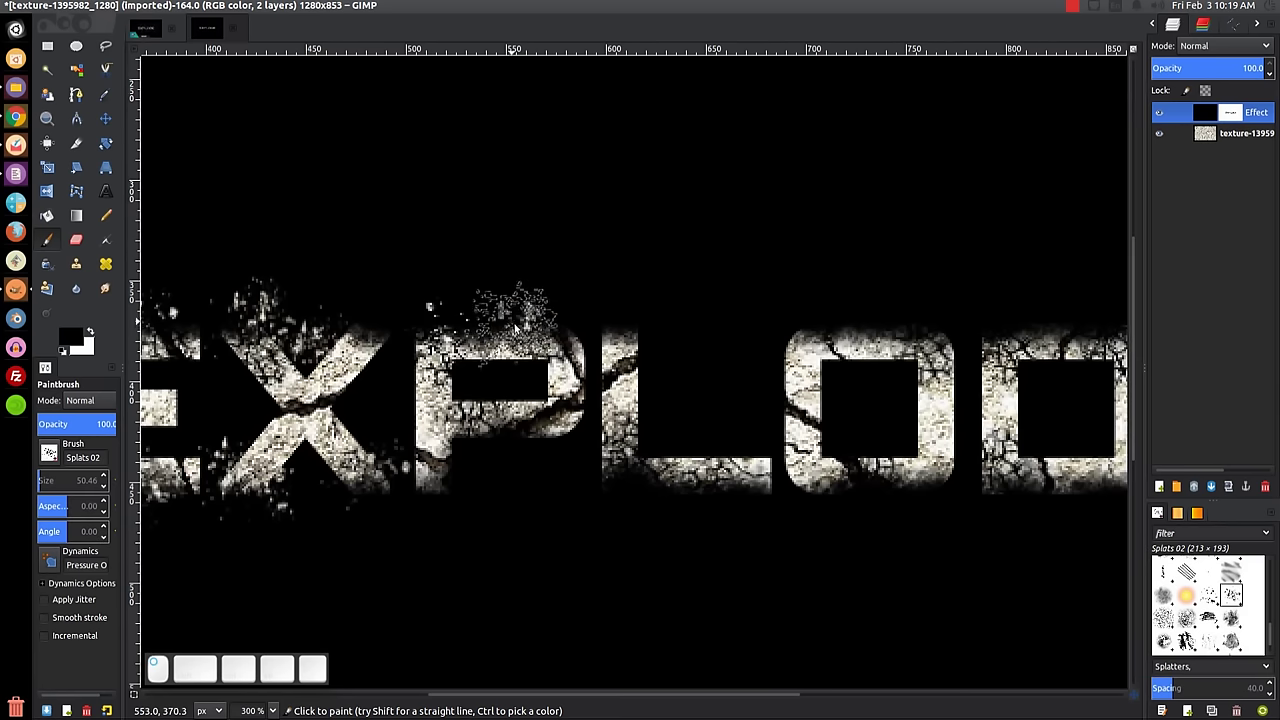
click(449, 299)
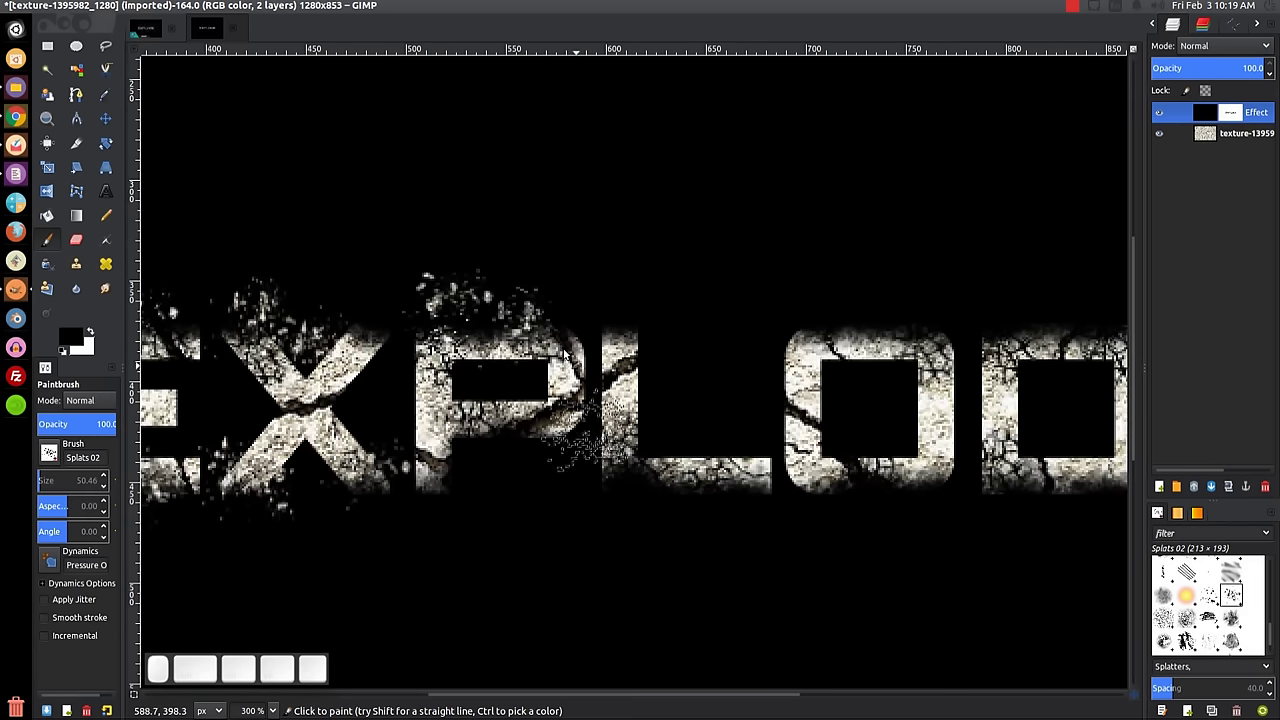
click(556, 338)
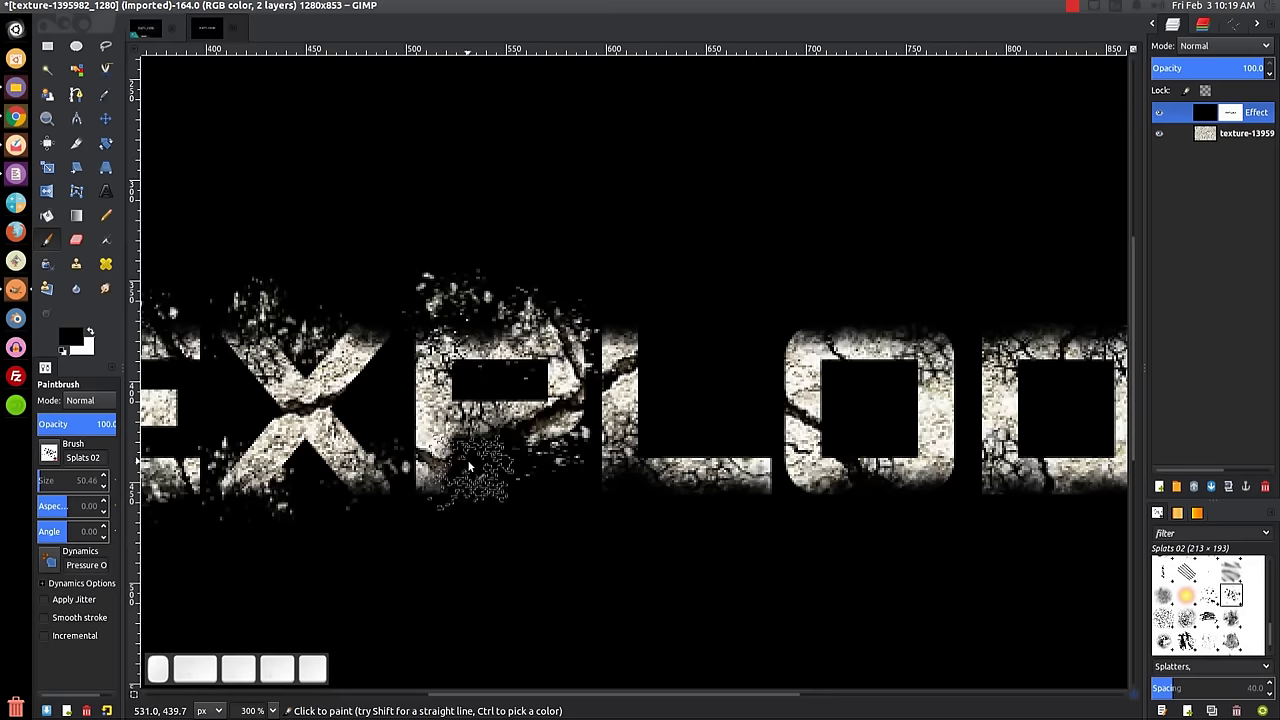
scroll(671, 586, right, 5)
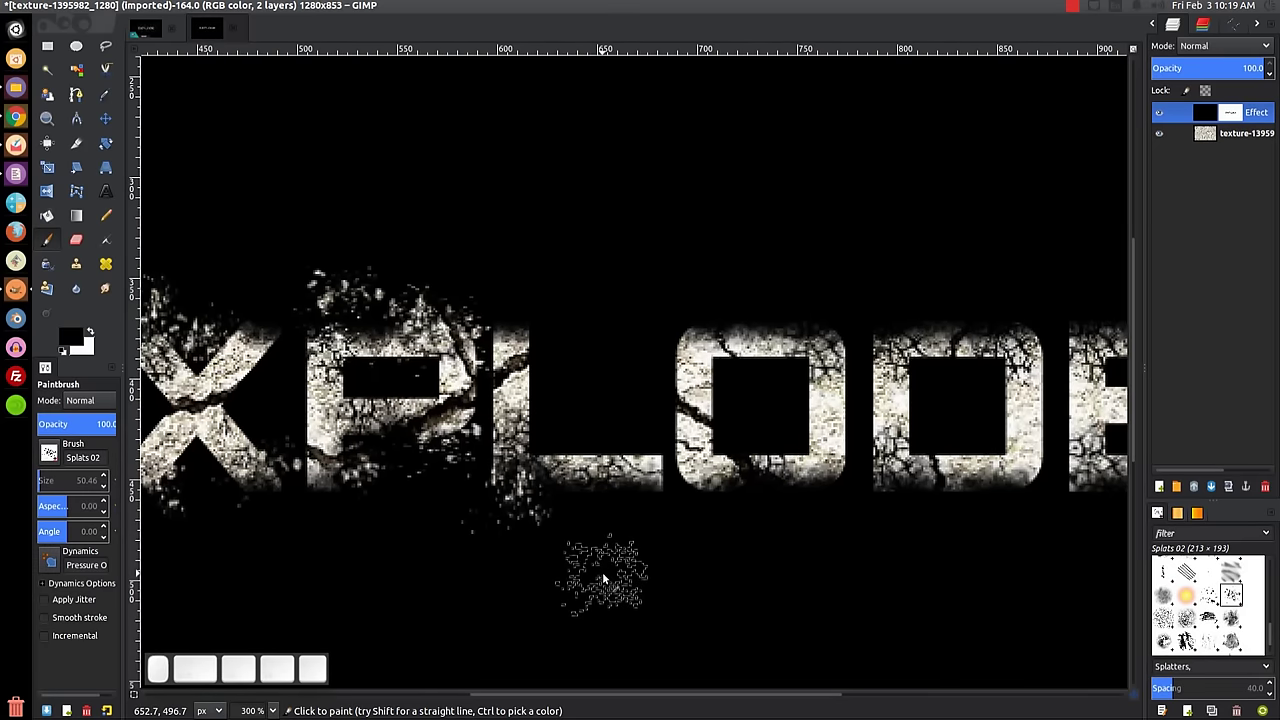
click(603, 505)
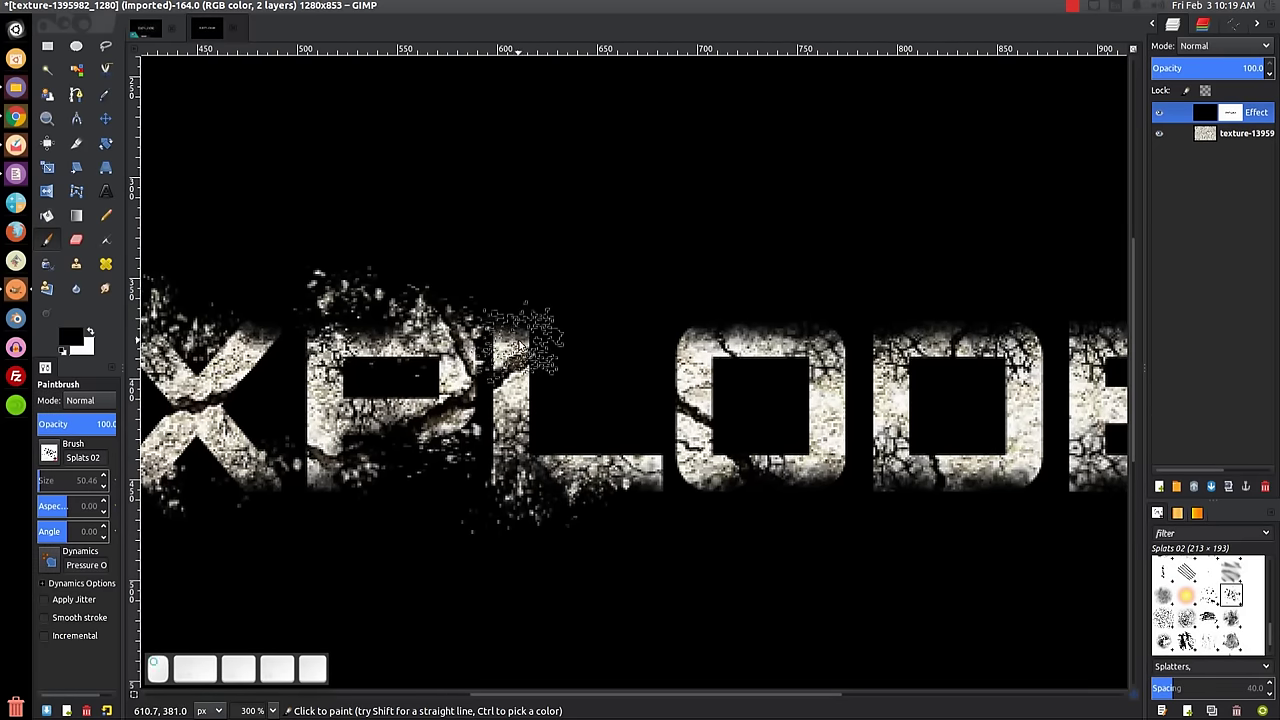
key(1)
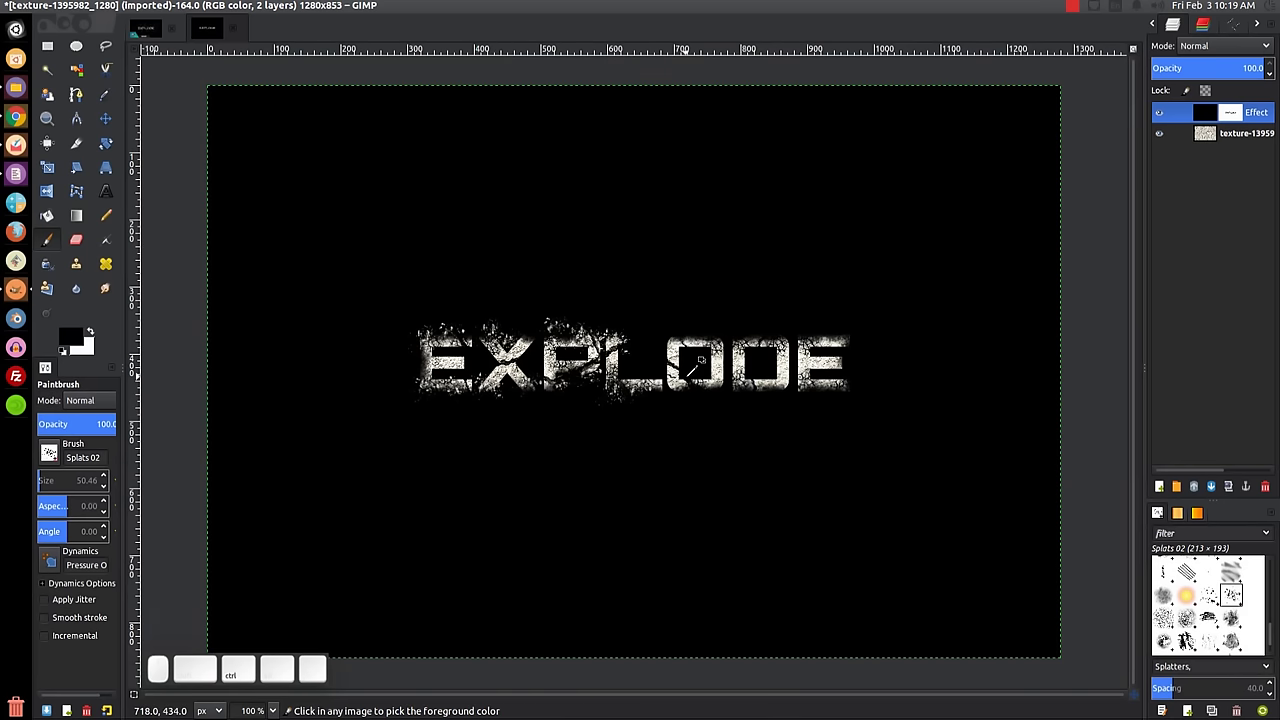
Dab black Splats 02 splatter along the top and bottom edges of the O on the Effect mask.
ctrl+scroll(694, 362, up, 3)
click(775, 240)
click(690, 440)
scroll(690, 440, right, 2)
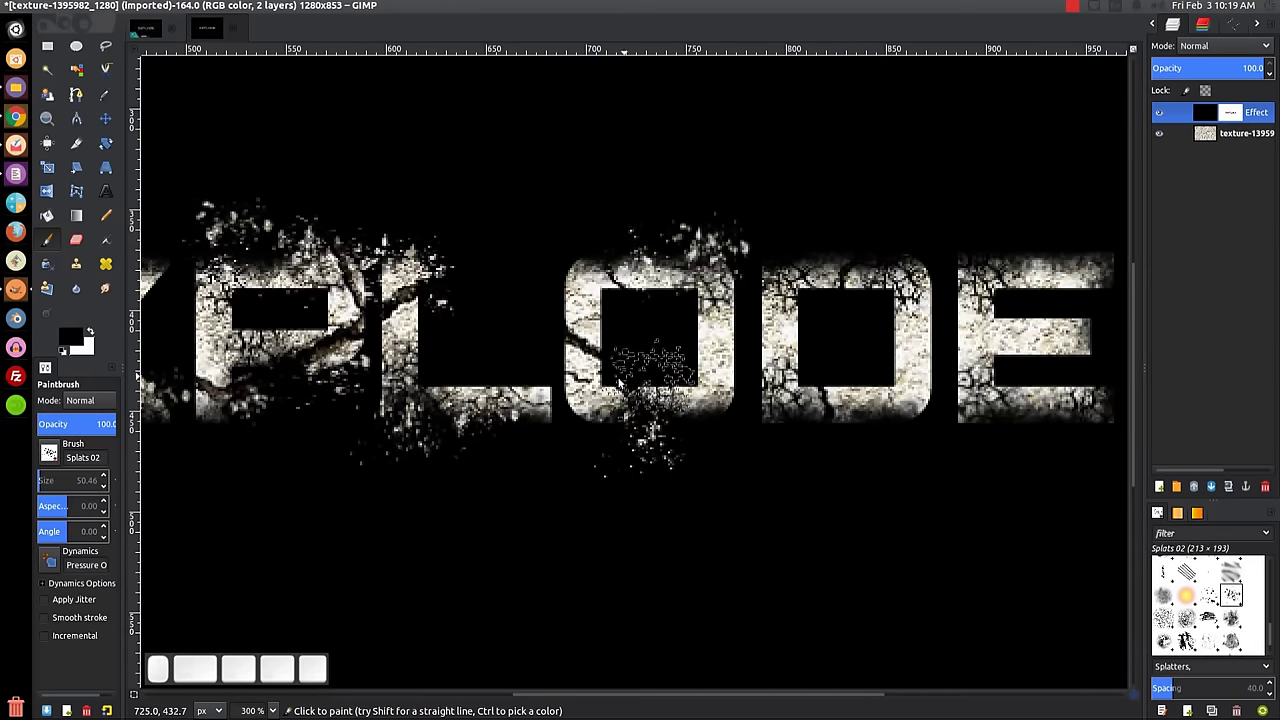
click(710, 408)
Finish the black Splats 02 splatter around the D and the upper and lower edges of the final E.
scroll(884, 548, right, 6)
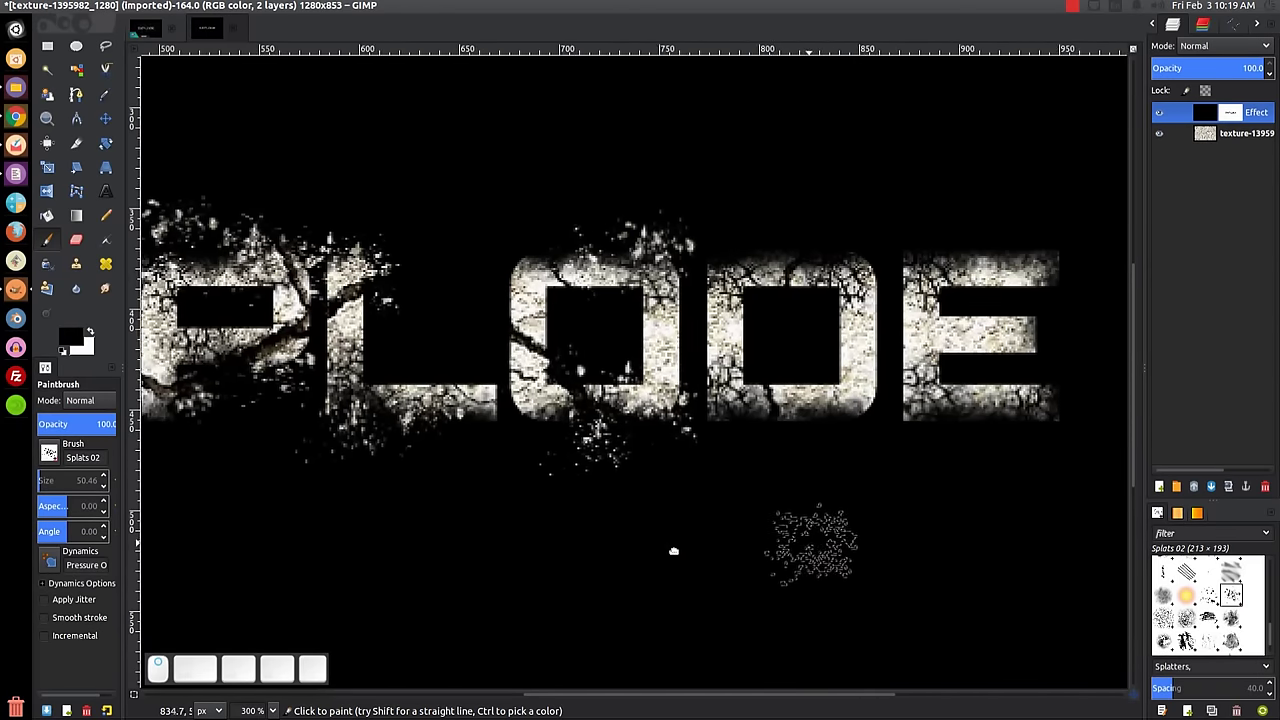
click(680, 245)
click(905, 422)
click(895, 252)
click(748, 300)
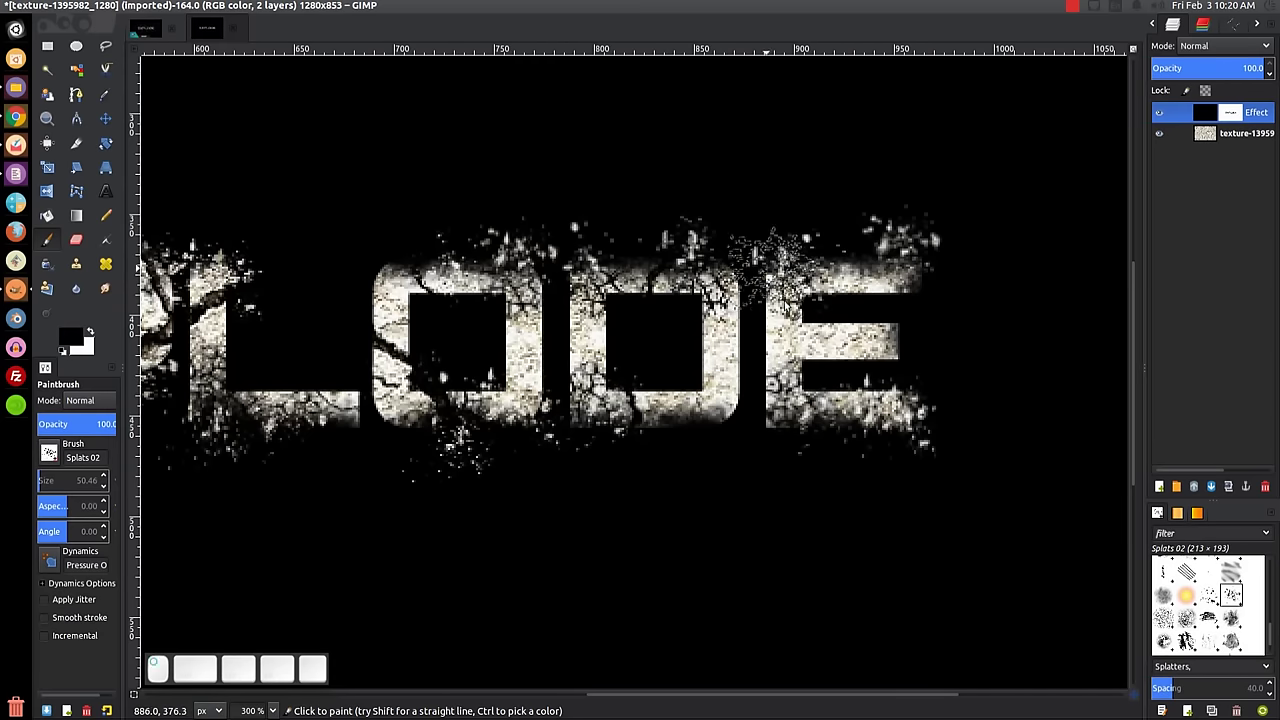
key(1)
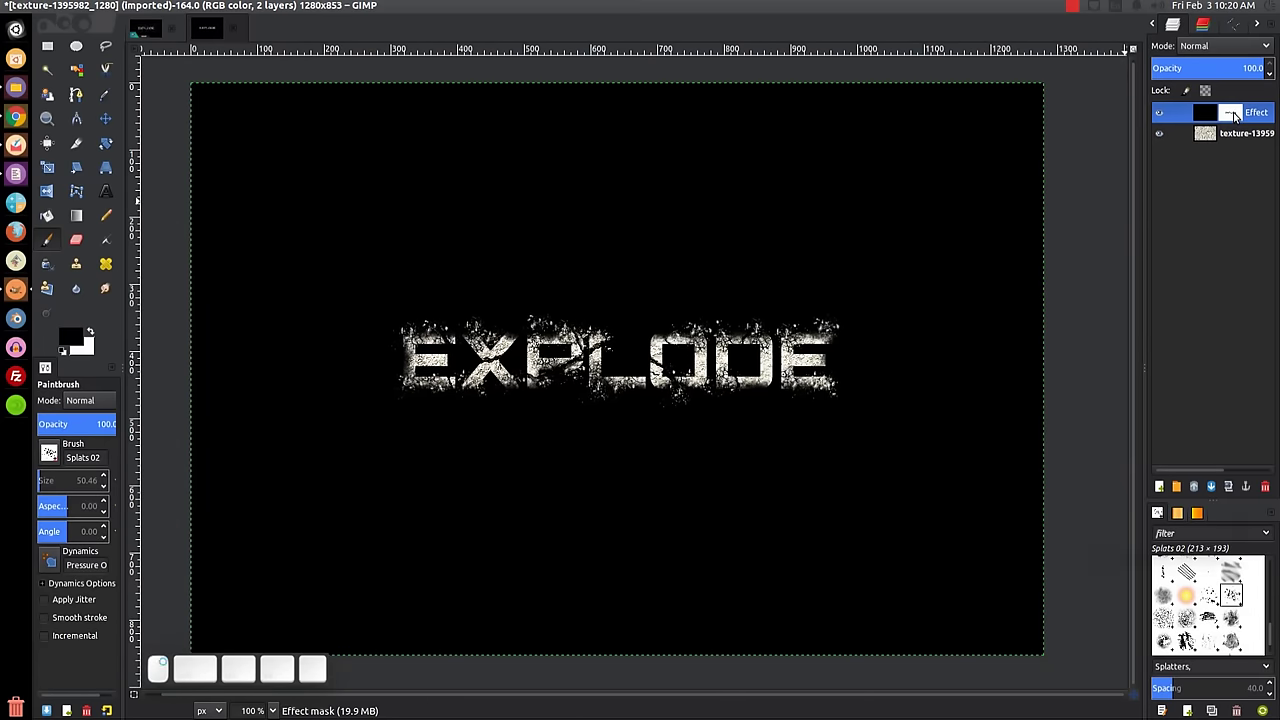
Apply the Effect layer's mask and add a new white (full opacity) layer mask to it.
right_click(1234, 116)
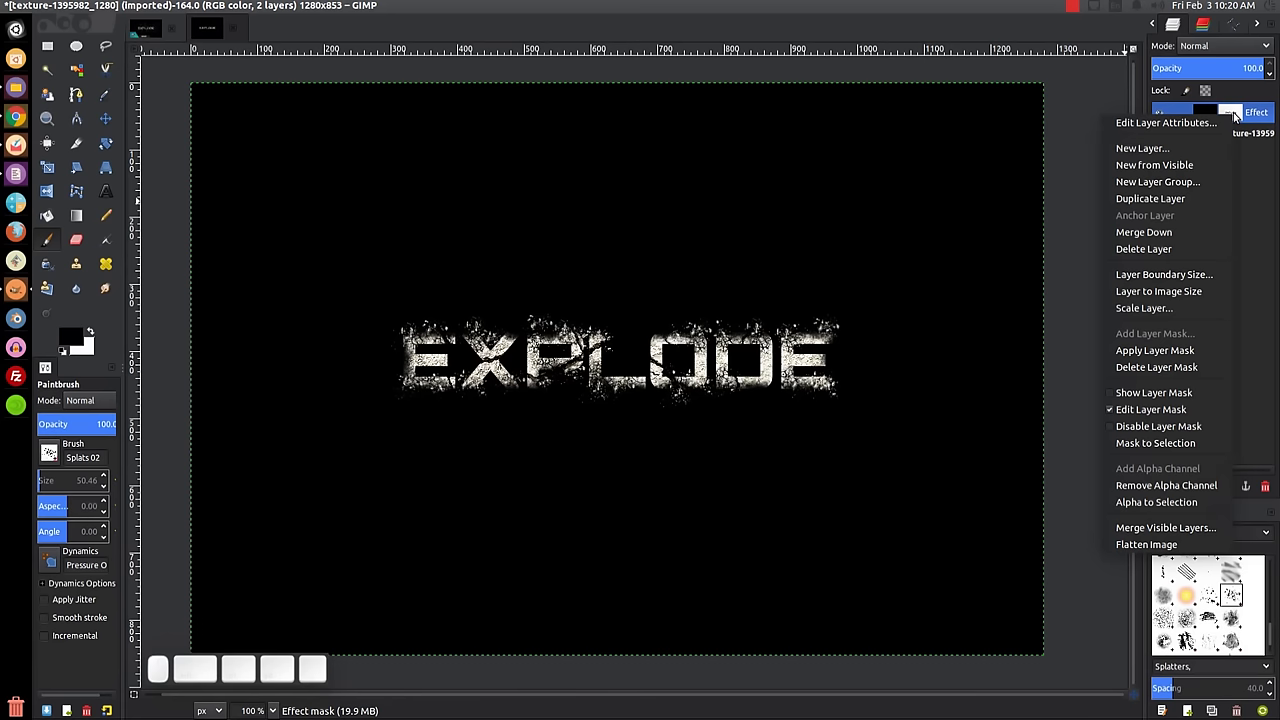
click(1202, 356)
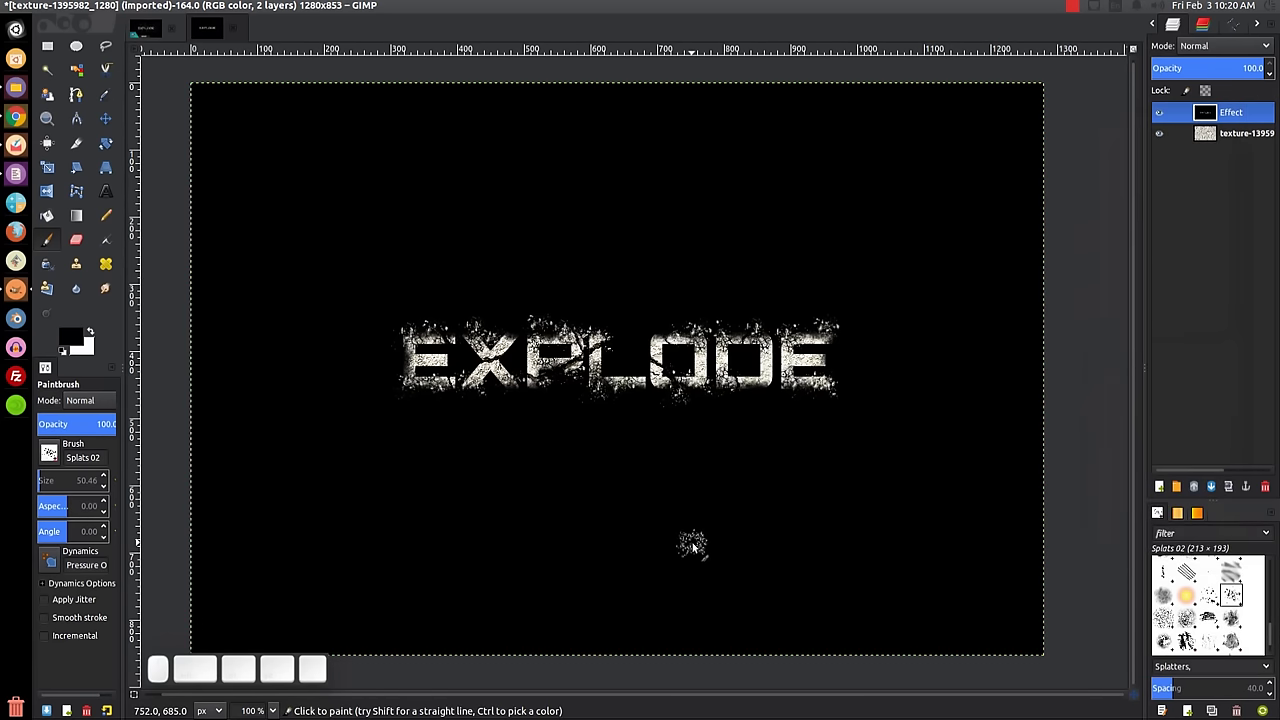
right_click(1211, 115)
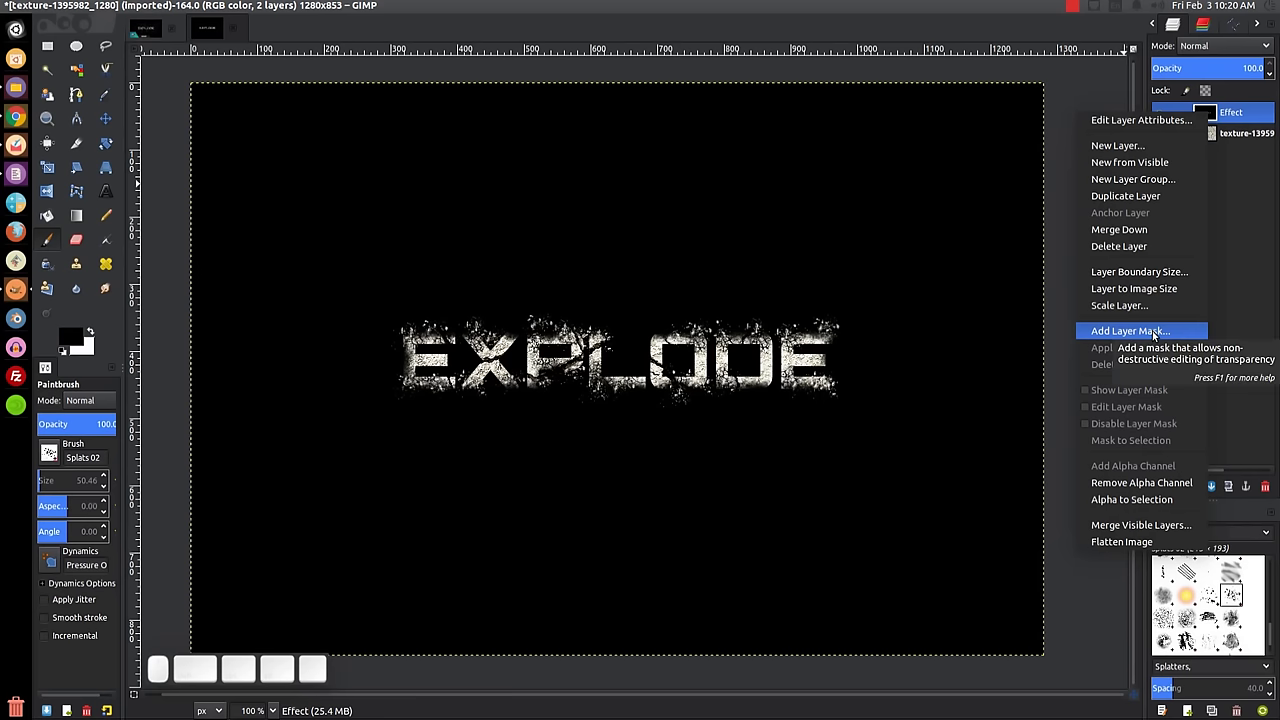
click(1152, 330)
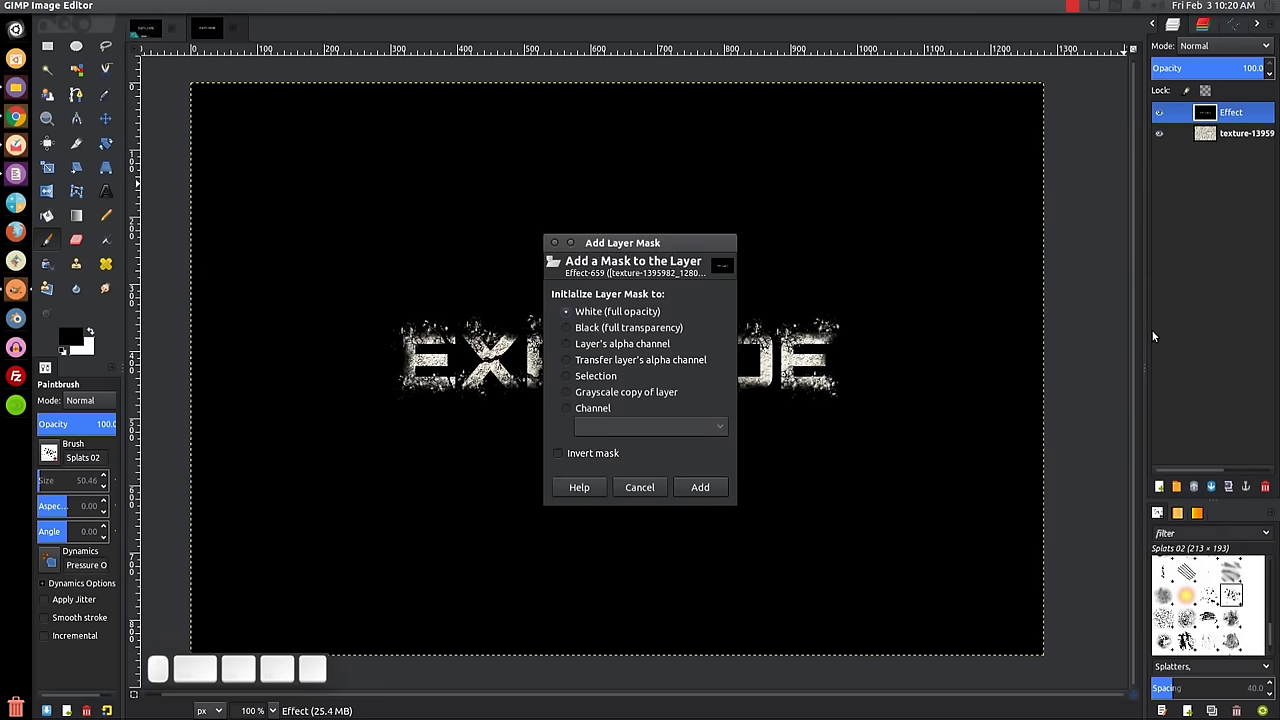
click(698, 487)
Switch the Paintbrush to the Confetti 2 brush and enlarge its size to 247.46.
scroll(1226, 598, up, 10)
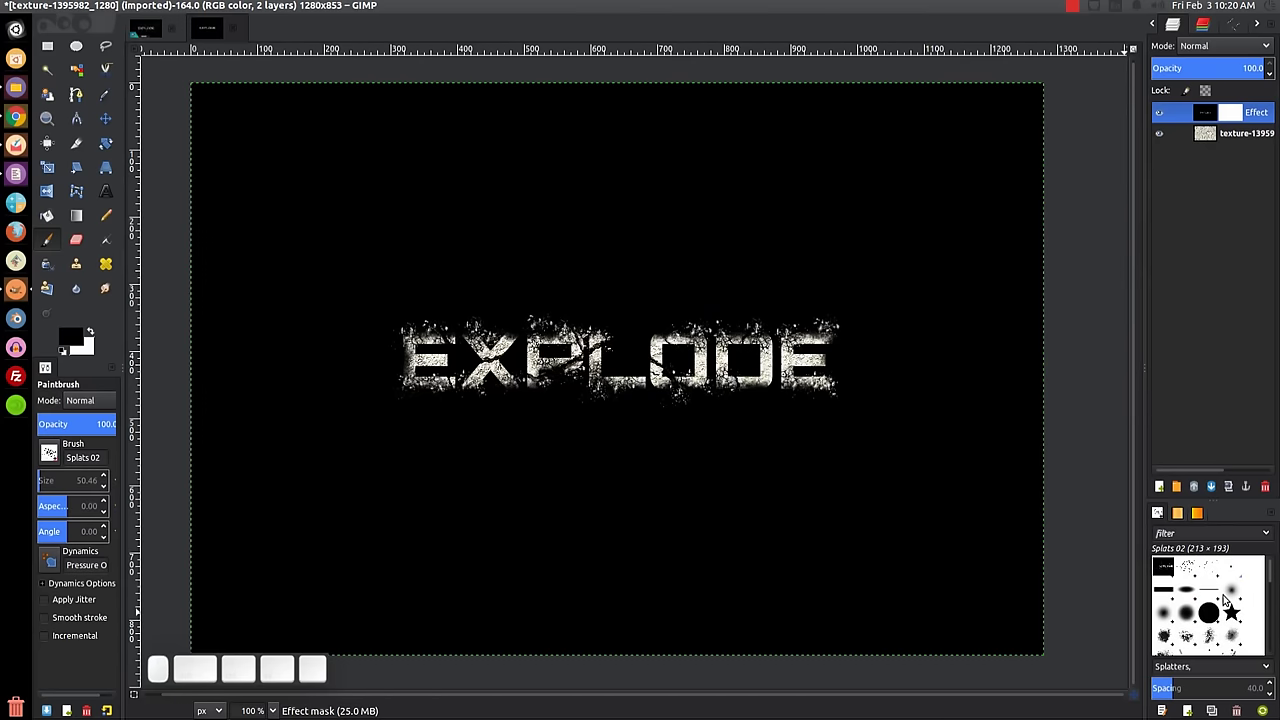
click(1211, 569)
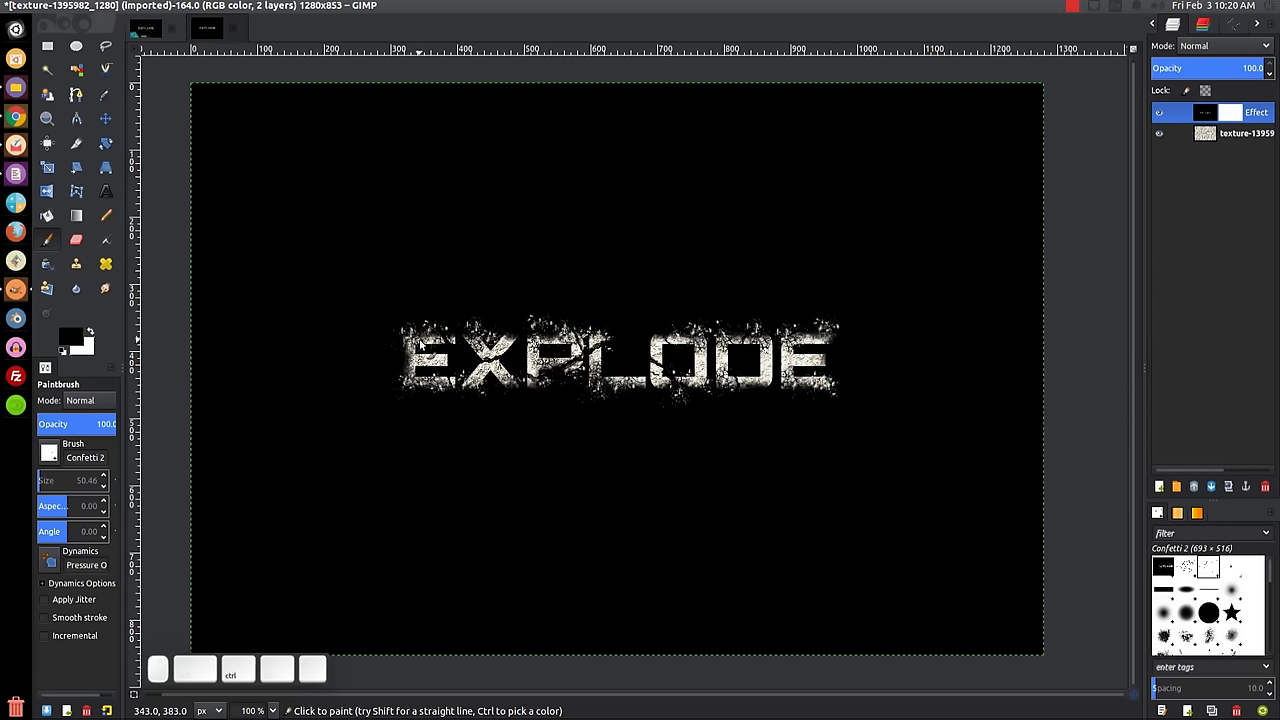
scroll(420, 345, up, 1)
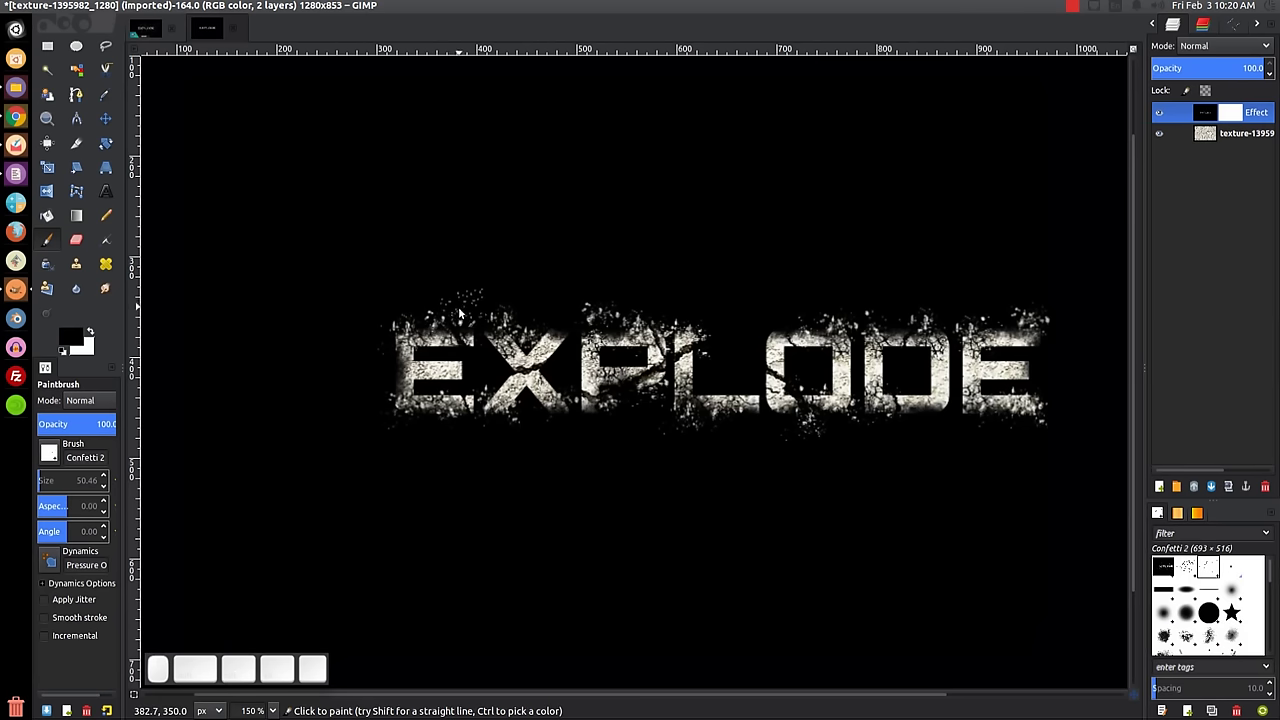
key(bracketright)
key(bracketright)
key(bracketright)
key(bracketright)
key(bracketright)
key(bracketright)
key(bracketright)
key(bracketright)
key(bracketright)
key(bracketright)
key(bracketright)
key(bracketright)
key(bracketright)
key(bracketright)
key(bracketright)
key(bracketright)
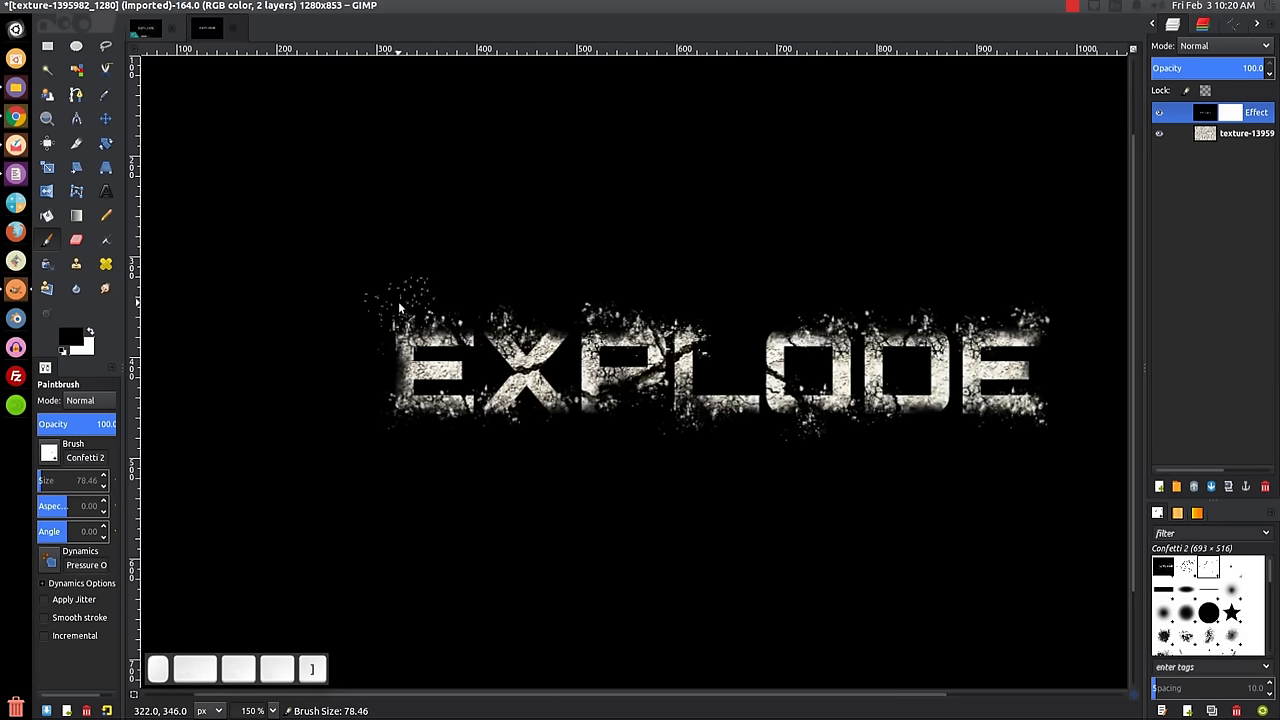
key(bracketright)
key(bracketright)
key(bracketright)
key(bracketright)
key(bracketright)
key(bracketright)
key(bracketright)
key(bracketright)
key(bracketright)
key(bracketright)
key(bracketright)
key(bracketright)
key(bracketright)
key(bracketright)
key(bracketright)
key(bracketright)
key(bracketright)
key(bracketright)
key(bracketright)
key(bracketright)
key(bracketright)
key(bracketright)
key(bracketright)
key(bracketright)
key(bracketright)
key(bracketright)
key(bracketright)
key(bracketright)
key(bracketright)
key(bracketright)
key(bracketright)
key(bracketright)
key(bracketright)
key(bracketright)
key(bracketright)
key(bracketright)
key(bracketright)
key(bracketright)
key(bracketright)
key(bracketright)
key(bracketright)
key(bracketright)
key(bracketright)
key(bracketright)
key(bracketright)
key(bracketright)
key(bracketright)
key(bracketright)
key(bracketright)
key(bracketright)
key(bracketright)
key(bracketright)
key(bracketright)
key(bracketright)
key(bracketright)
key(bracketright)
key(bracketright)
key(bracketright)
key(bracketright)
key(bracketright)
key(bracketright)
key(bracketright)
key(bracketright)
key(bracketright)
key(bracketright)
key(bracketright)
key(bracketright)
key(bracketright)
key(bracketright)
key(bracketright)
key(bracketright)
key(bracketright)
key(bracketright)
key(bracketright)
key(bracketright)
key(bracketright)
key(bracketright)
key(bracketright)
key(bracketright)
key(bracketright)
key(bracketright)
key(bracketright)
key(bracketright)
key(bracketright)
key(bracketright)
key(bracketright)
key(bracketright)
key(bracketright)
key(bracketright)
key(bracketright)
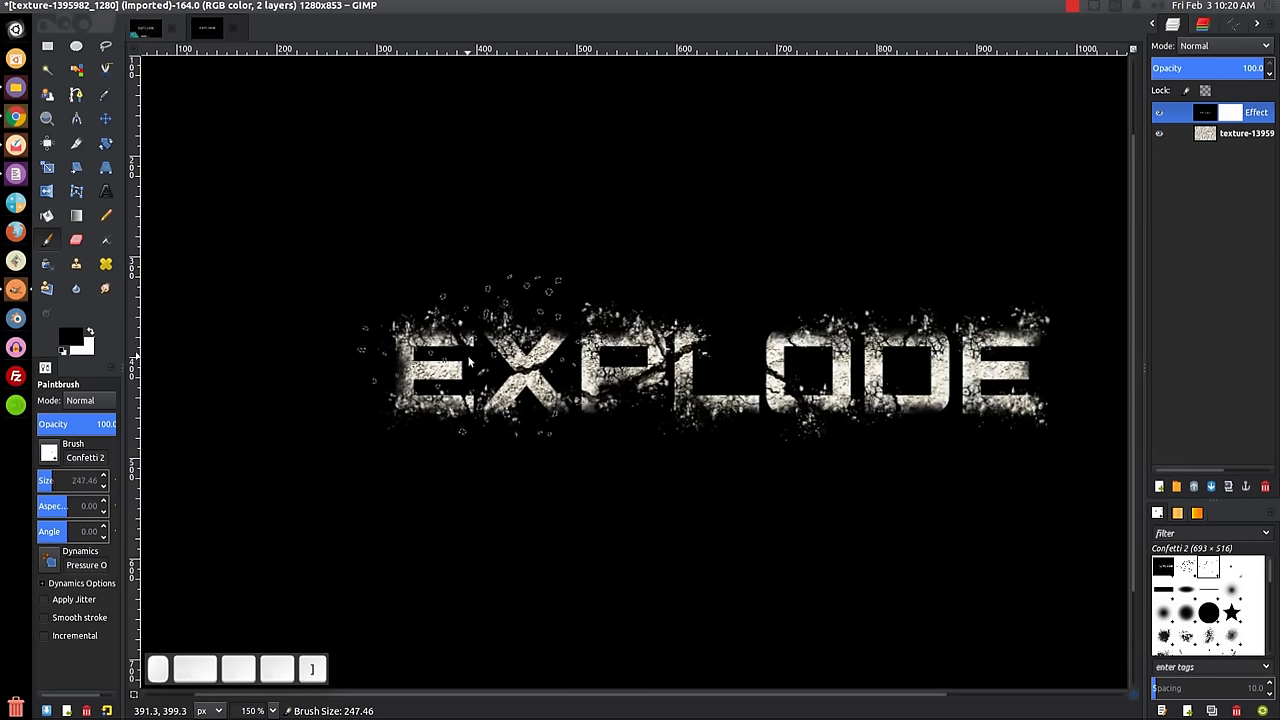
Enlarge the Confetti 2 brush to 330.46 and stamp black confetti along the whole EXPLODE text on the Effect mask.
key(bracketright)
key(bracketright)
key(bracketright)
key(bracketright)
key(bracketright)
key(bracketright)
key(bracketright)
key(bracketright)
key(bracketright)
key(bracketright)
key(bracketright)
key(bracketright)
key(bracketright)
key(bracketright)
key(bracketright)
key(bracketright)
key(bracketright)
key(bracketright)
key(bracketright)
key(bracketright)
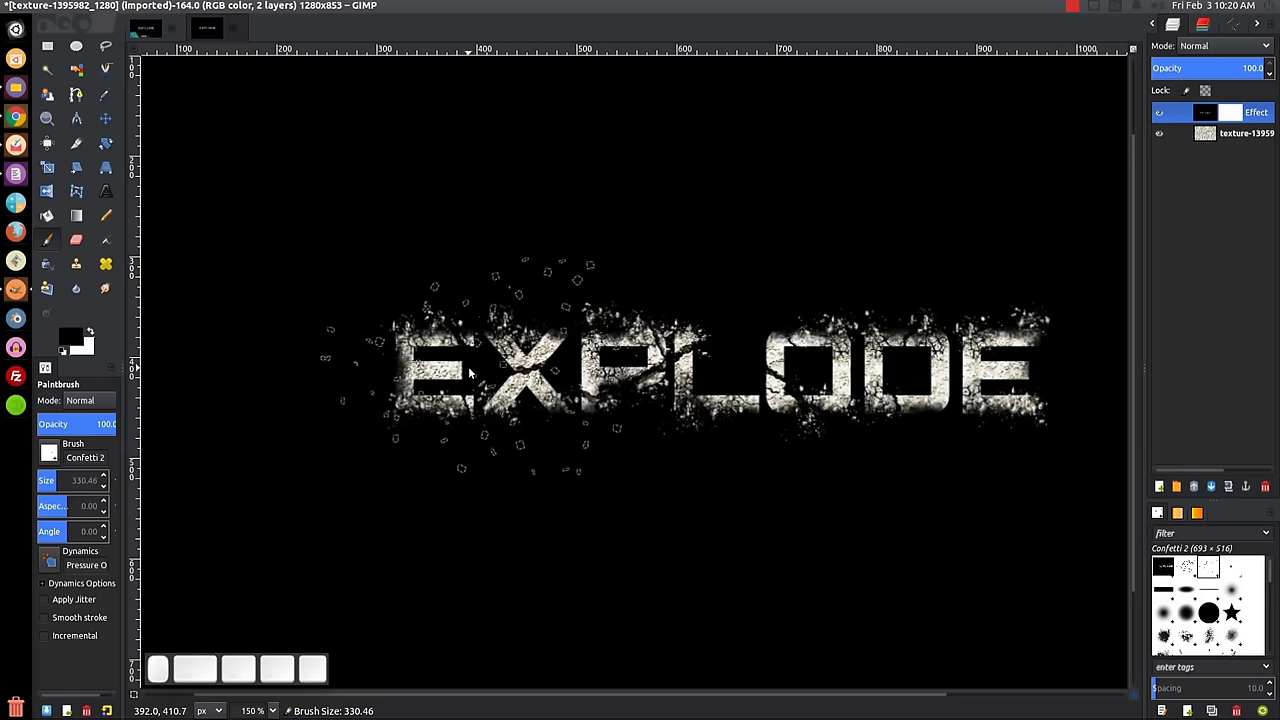
click(473, 370)
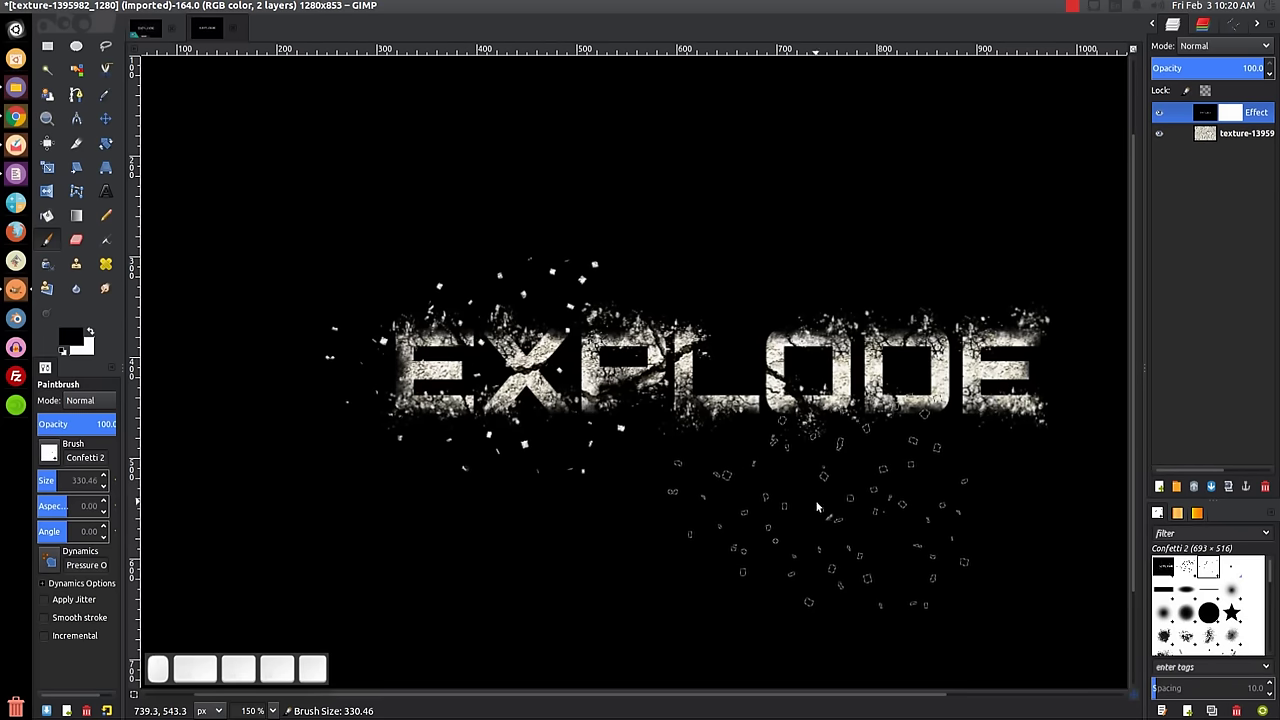
scroll(610, 450, right, 5)
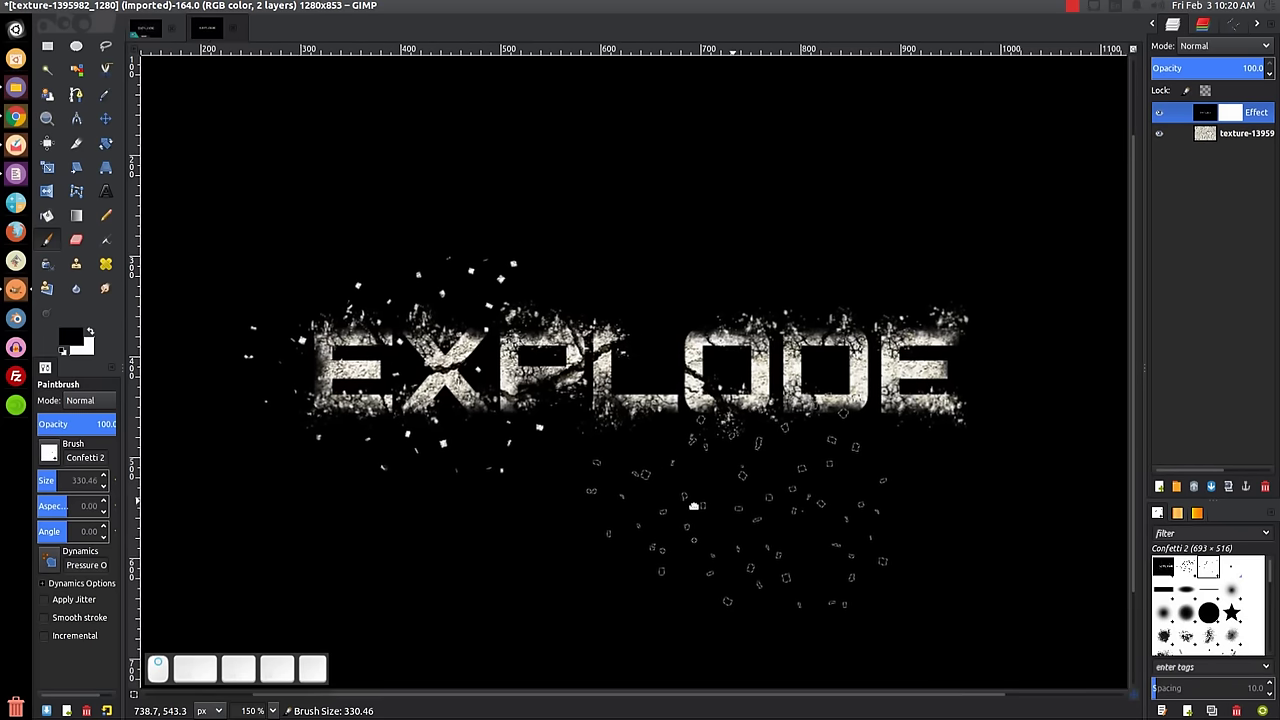
click(572, 377)
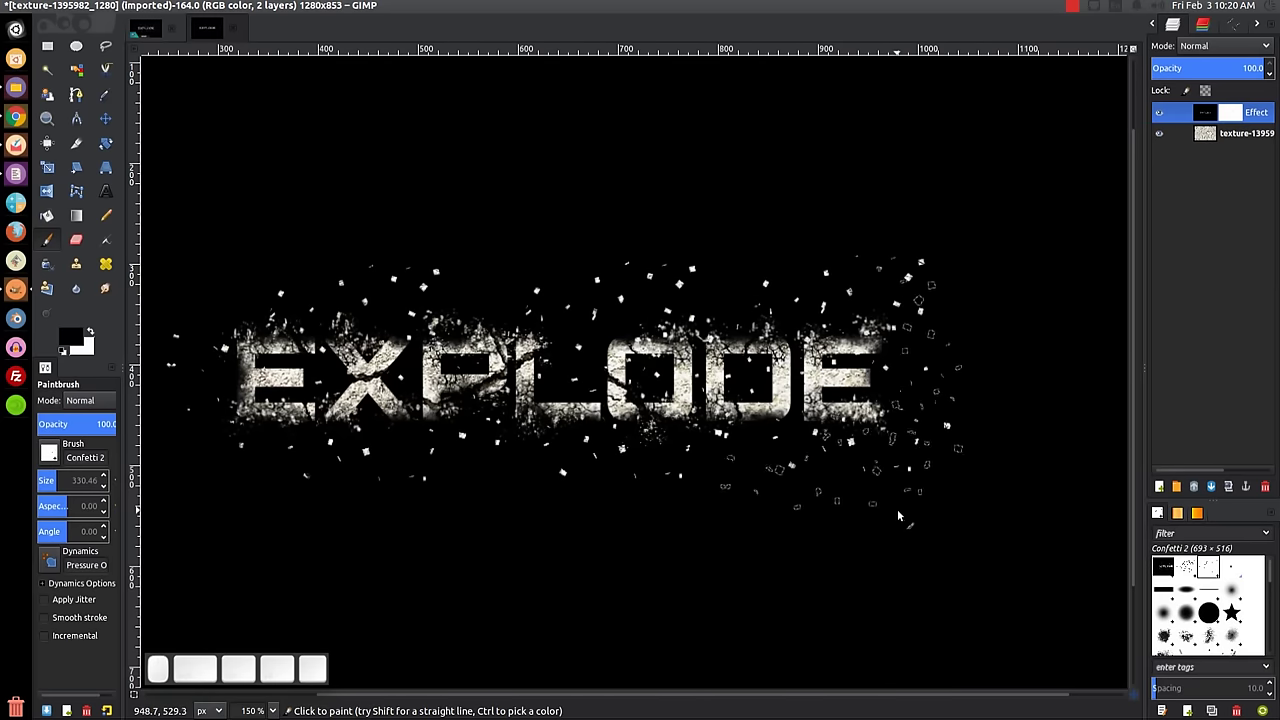
Apply an outward Zoom motion blur of length 5, centred at X 640, Y 426, to the Effect mask.
key(1)
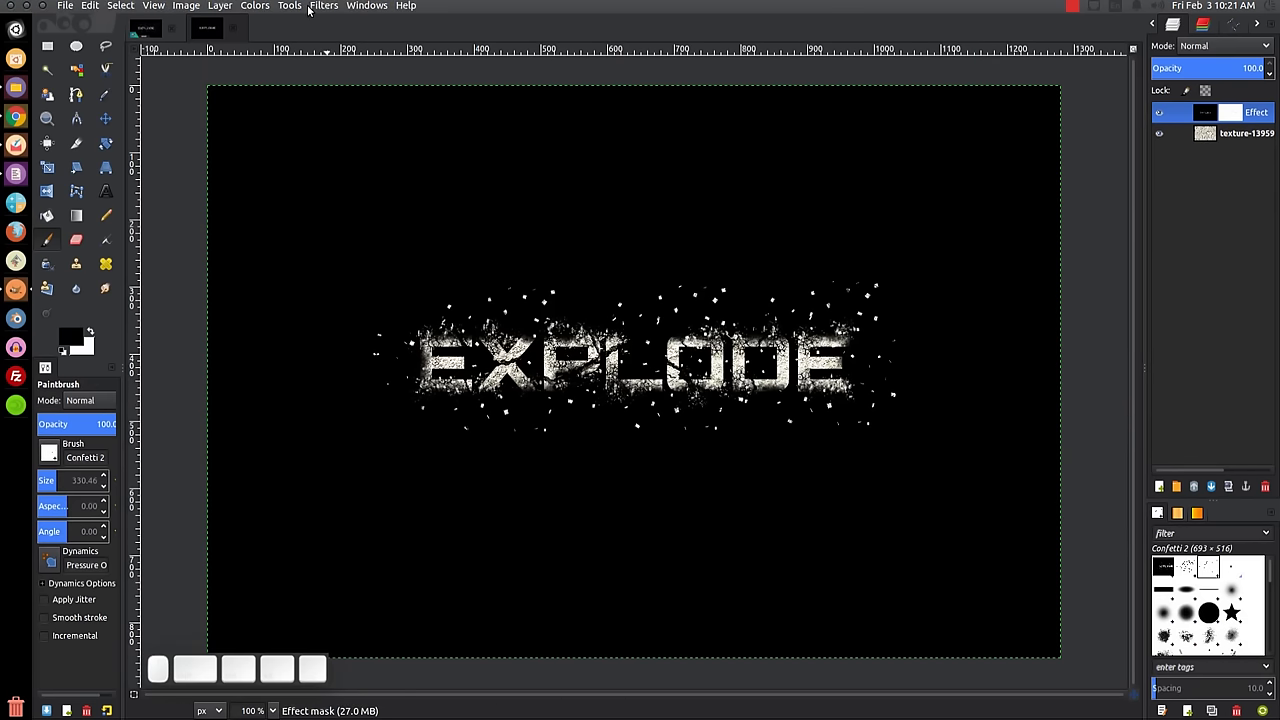
click(322, 8)
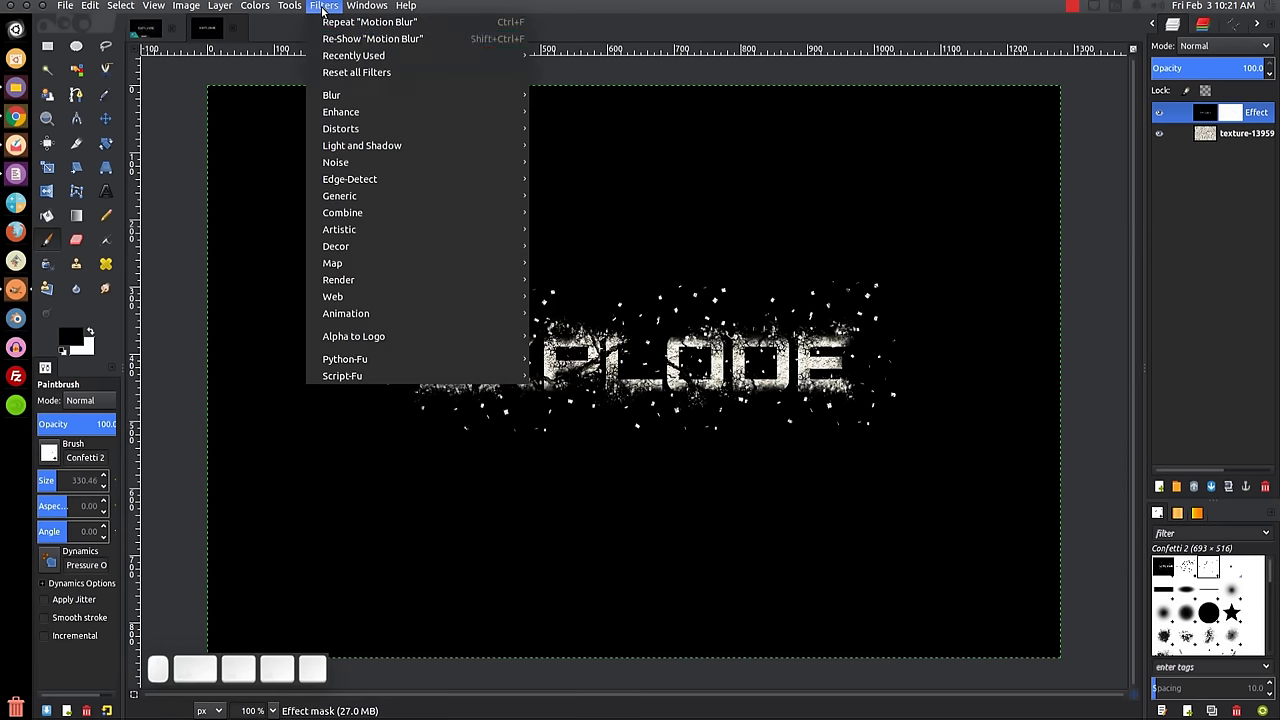
mouse_move(378, 97)
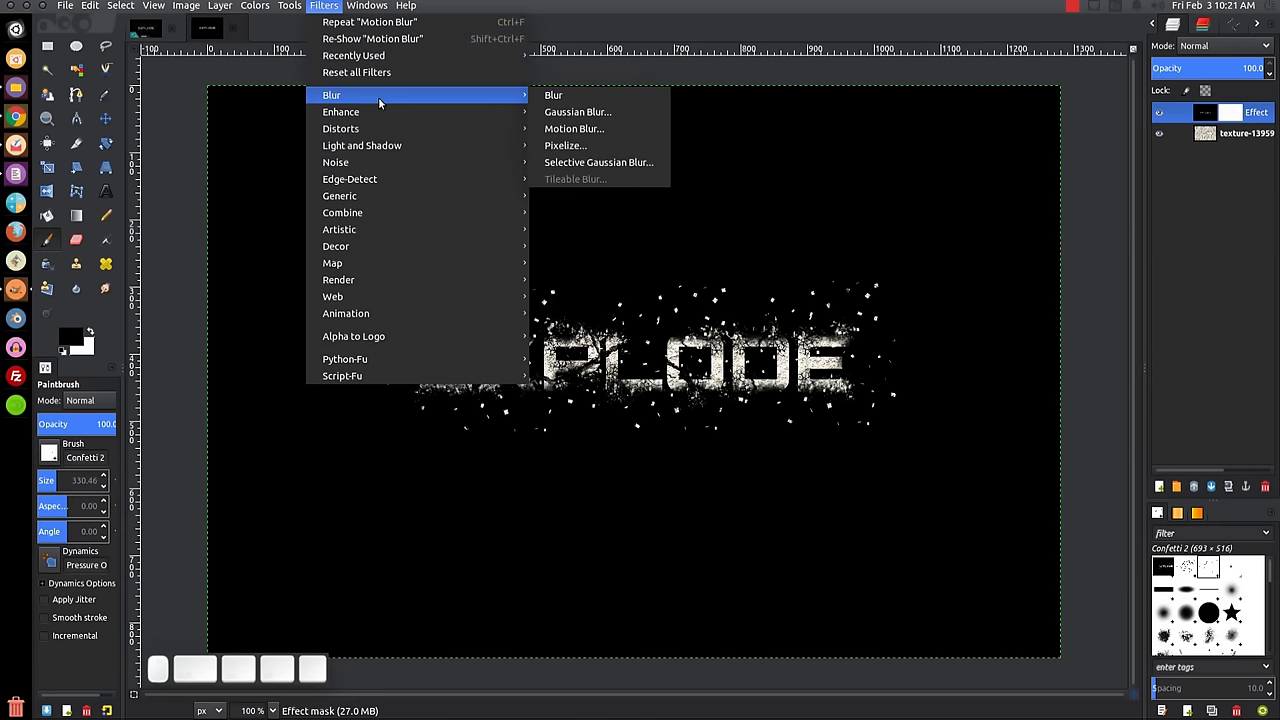
click(569, 131)
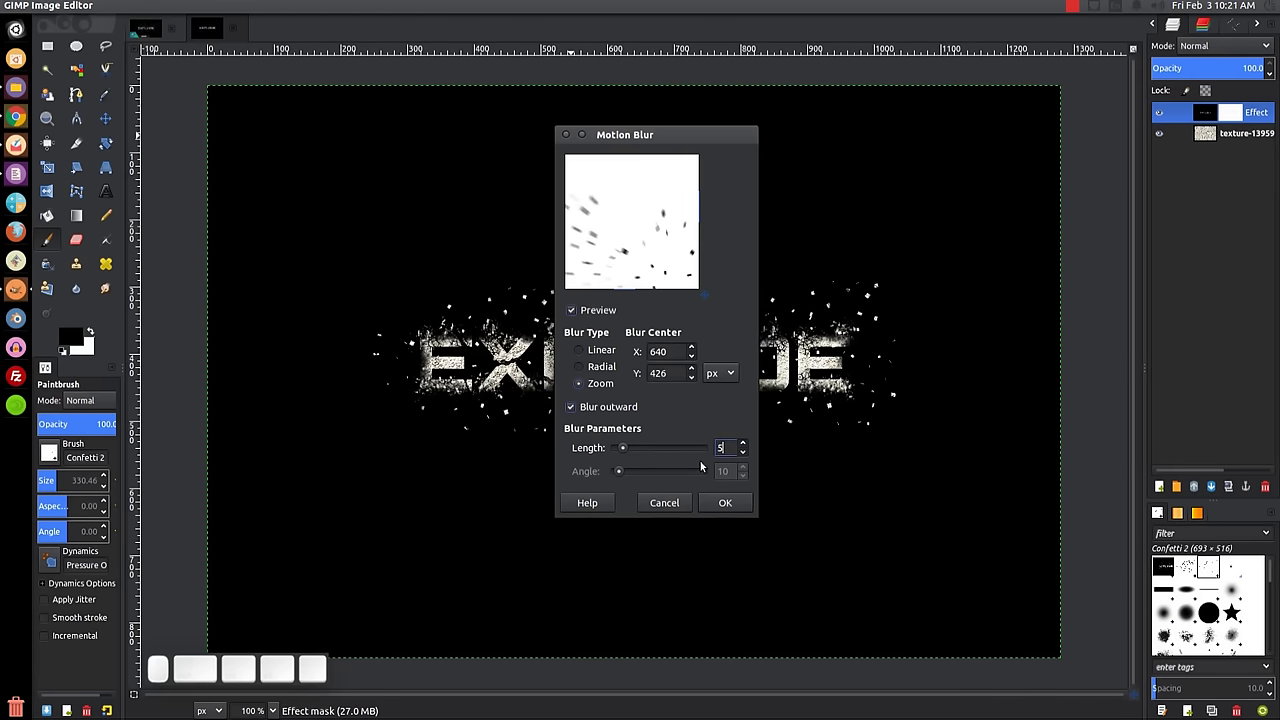
click(726, 501)
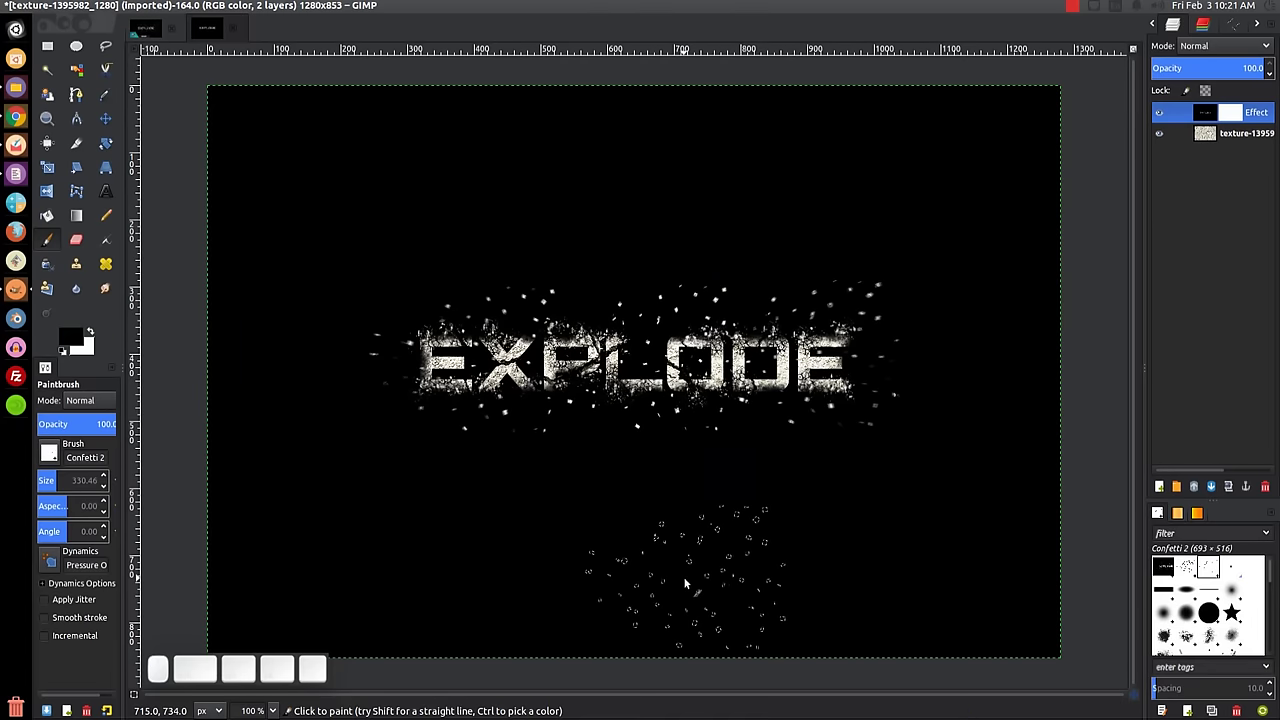
Compare the blurred confetti around the text with the finished effect in the open thumbnail image.
scroll(512, 418, up, 1)
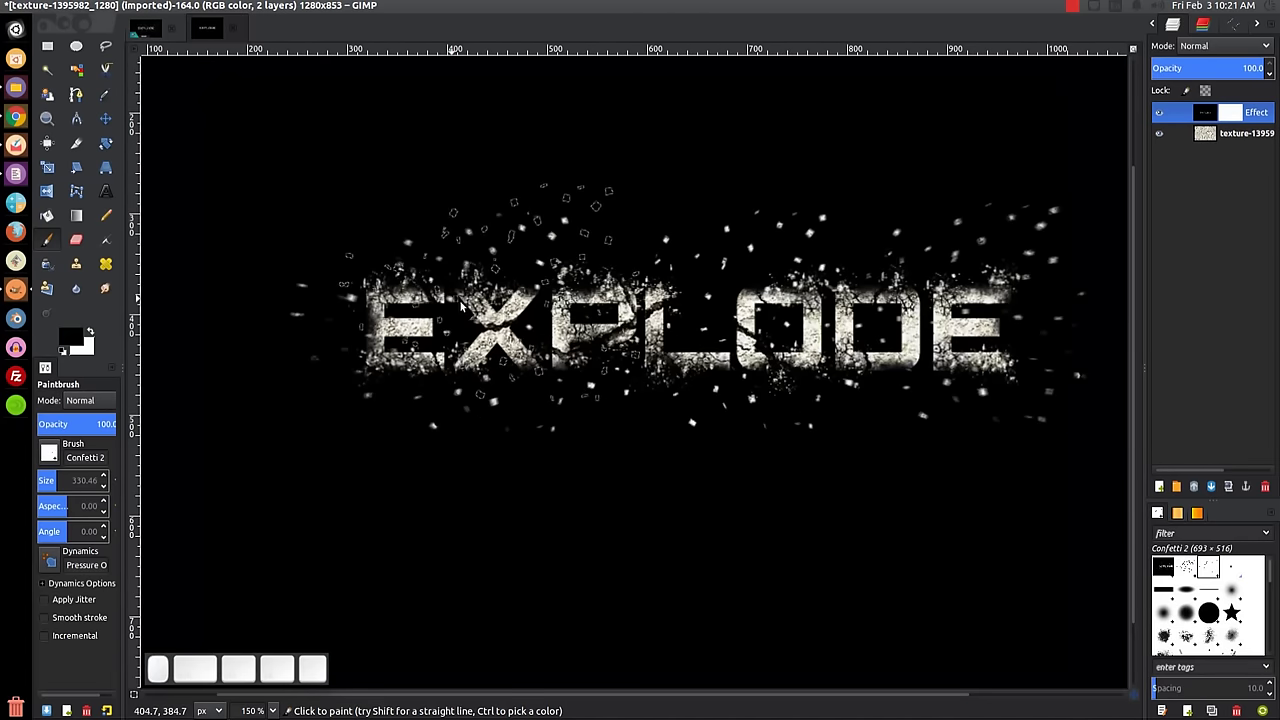
click(145, 29)
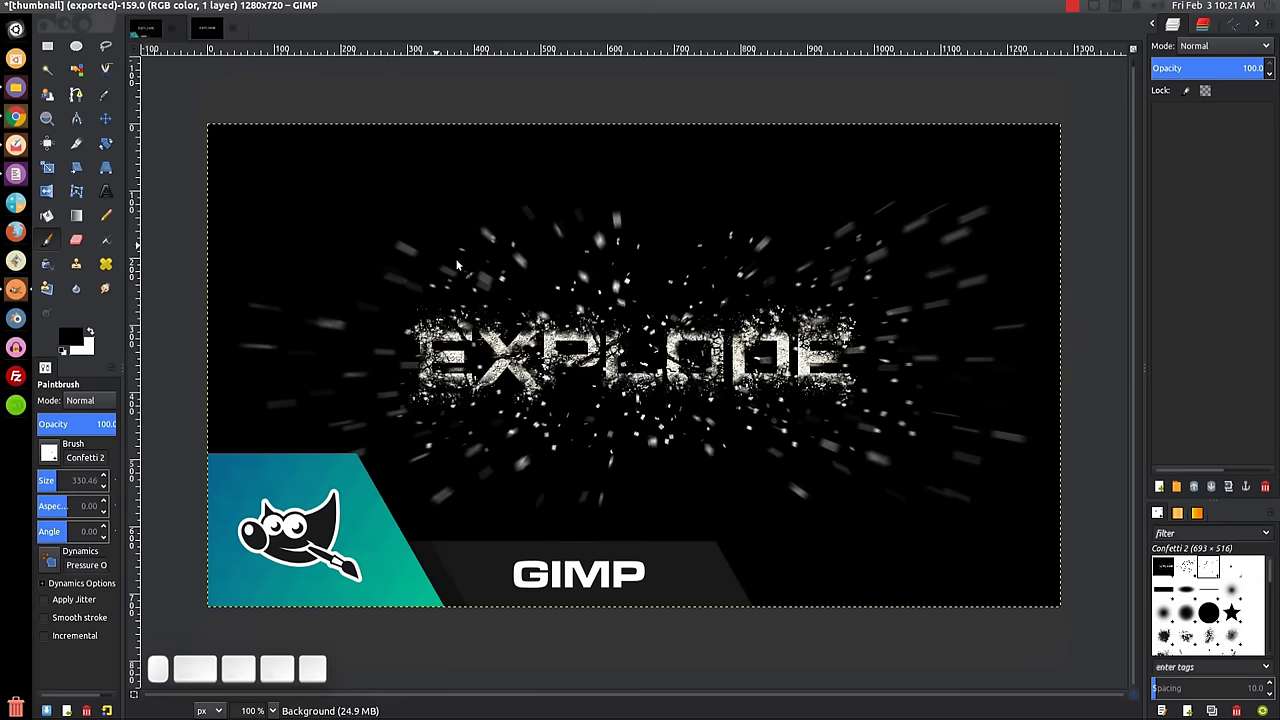
click(206, 29)
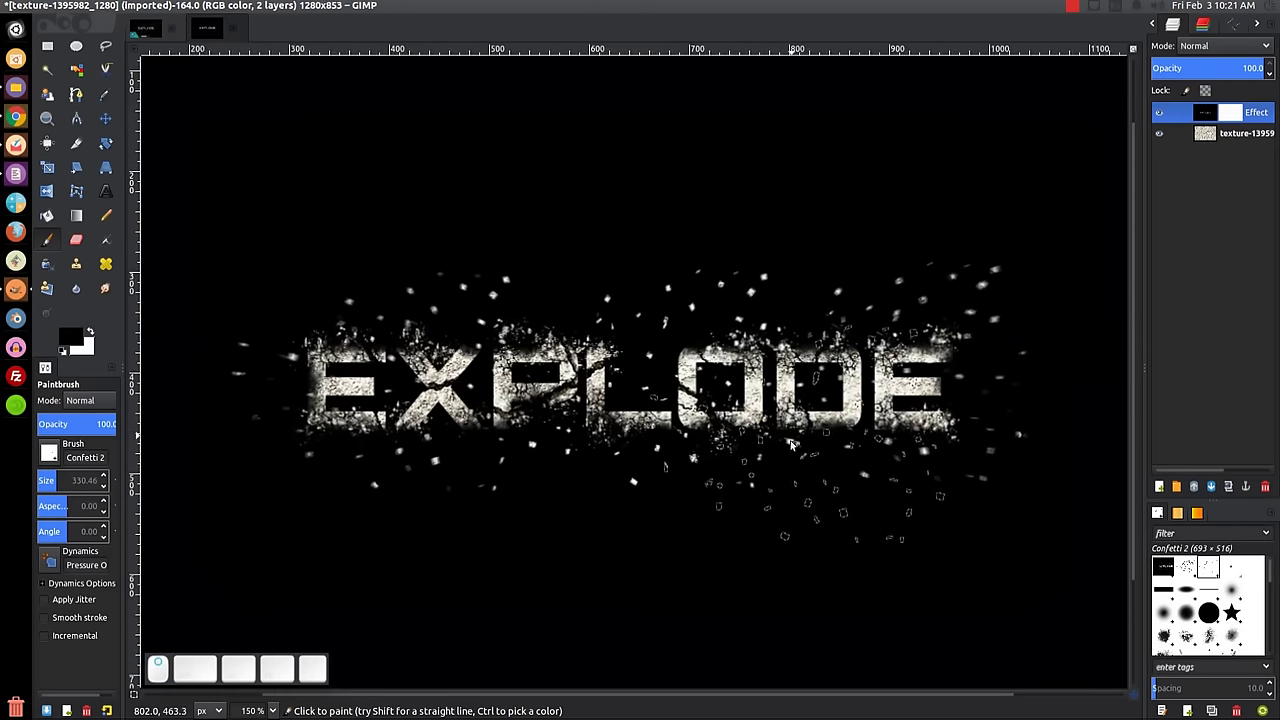
key(1)
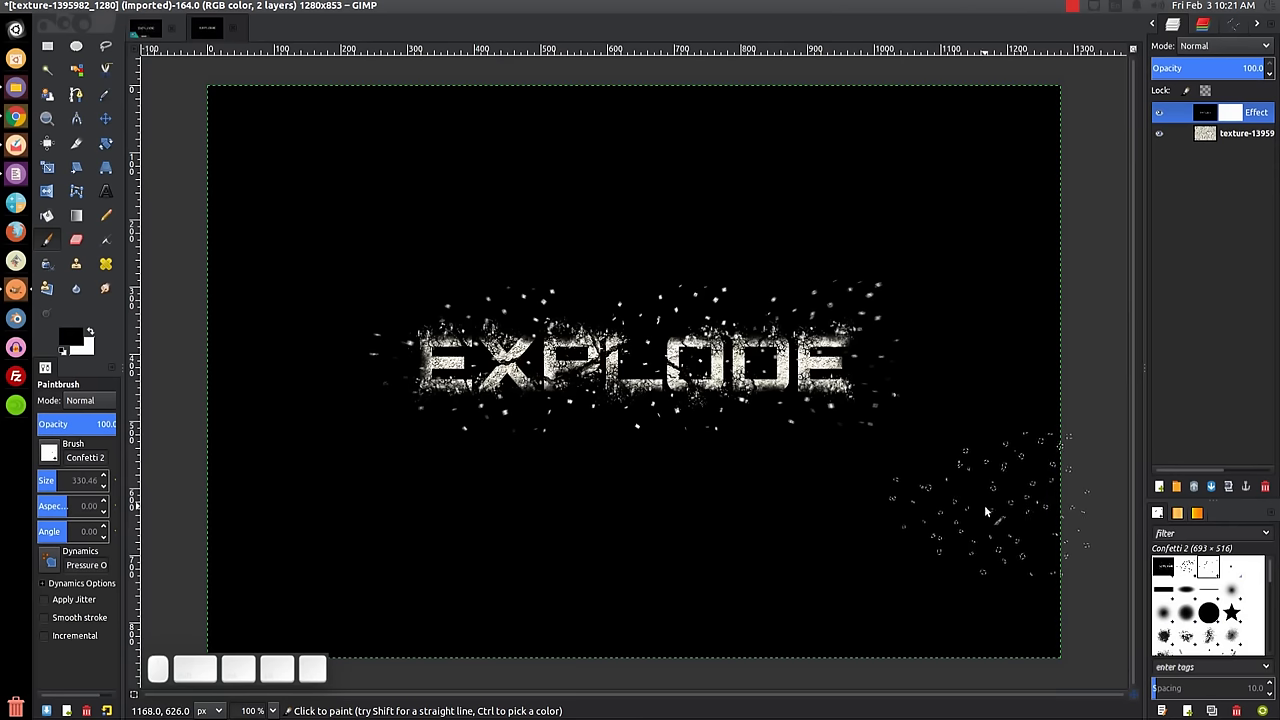
Apply the Effect layer's blurred mask and add a fresh white (full opacity) layer mask to it.
right_click(1235, 116)
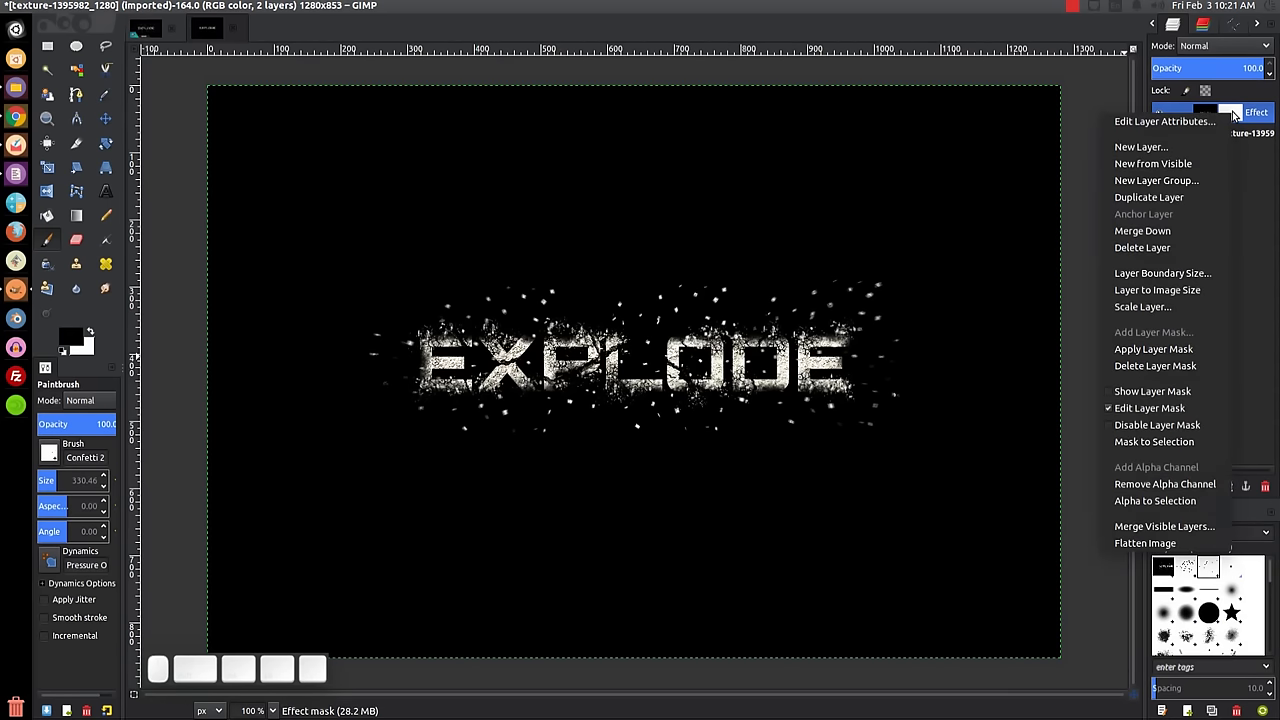
click(1186, 349)
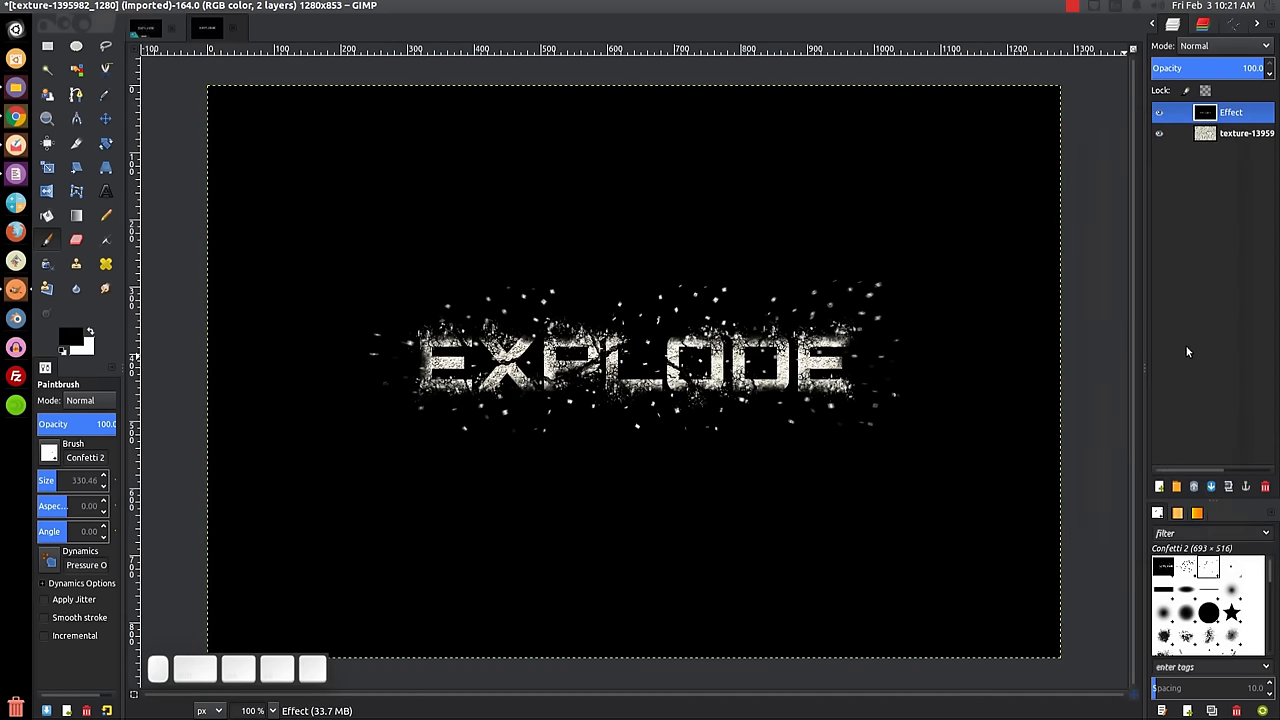
right_click(1212, 118)
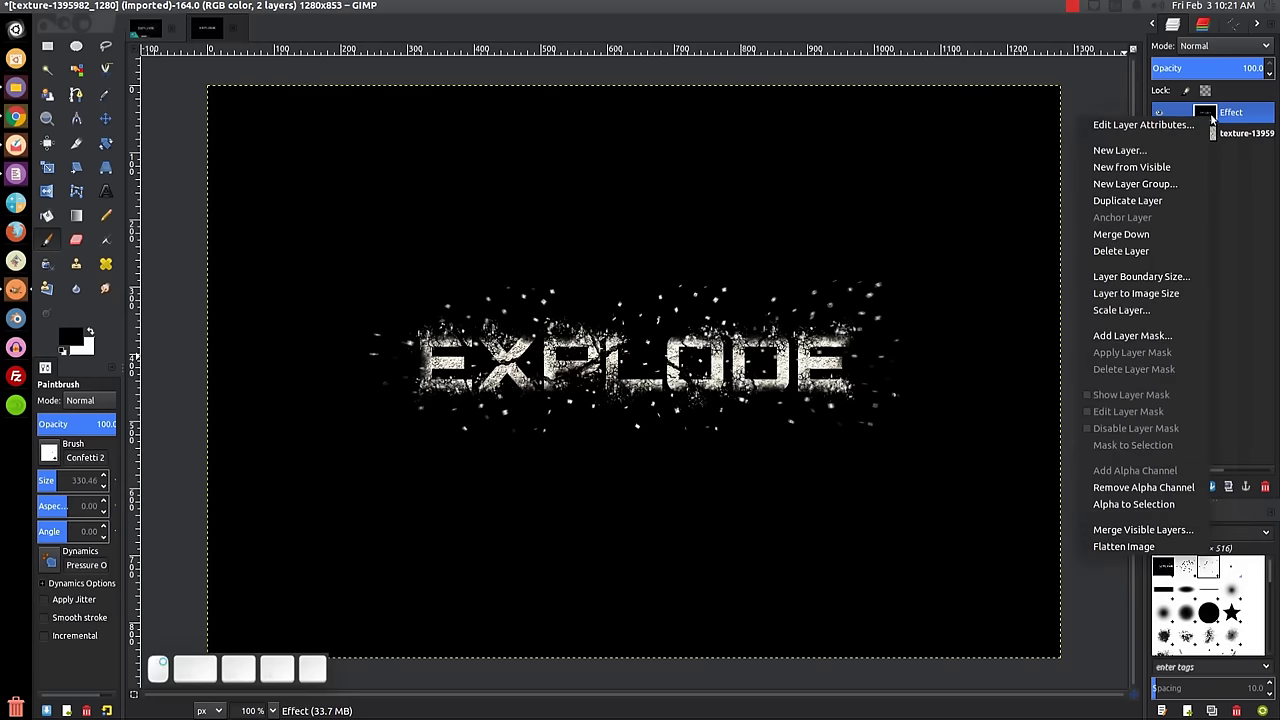
click(1149, 336)
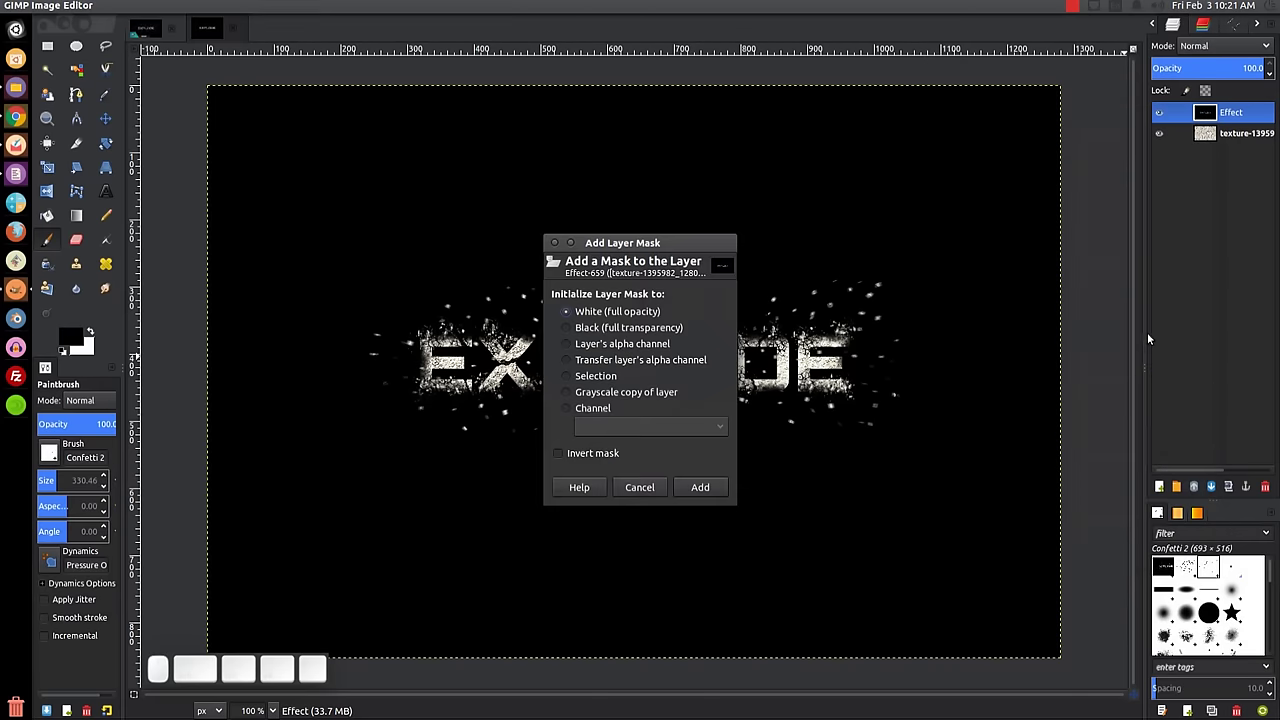
click(699, 489)
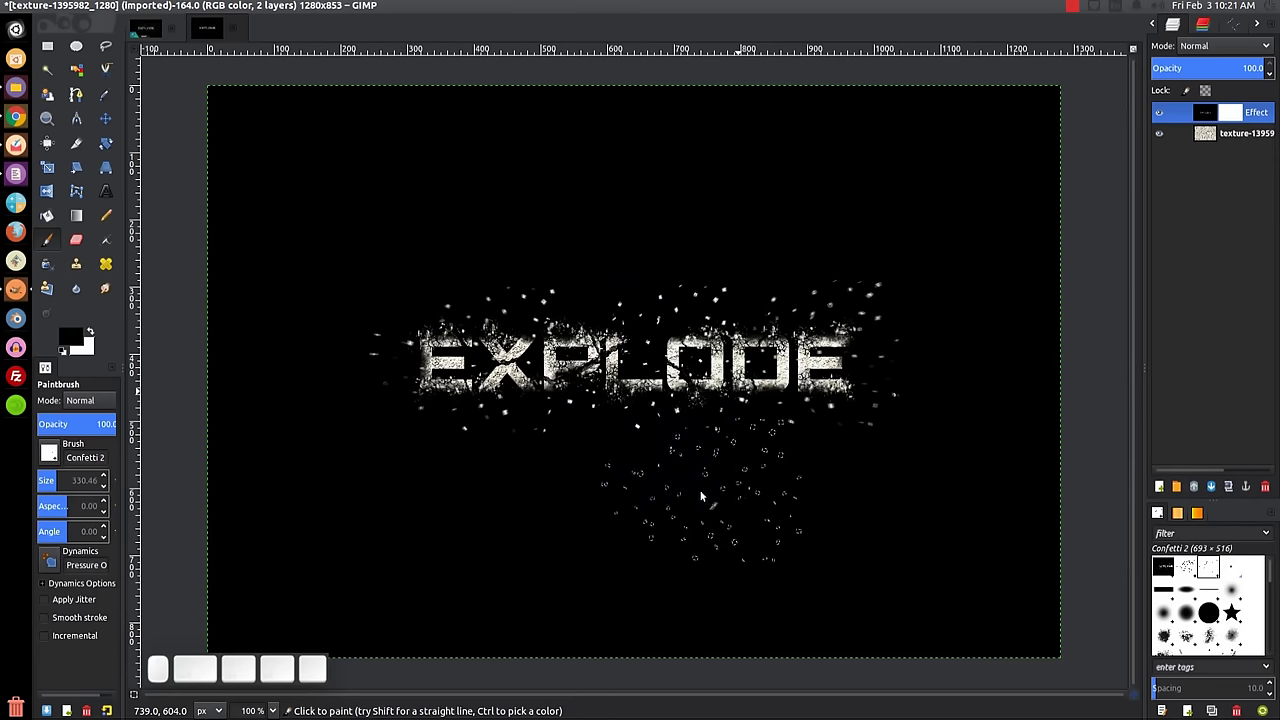
Enlarge the Confetti 2 brush to 671.46 and stamp black confetti once over each half of the EXPLODE text on the new mask.
drag(486, 347, 535, 372)
key(bracketright)
key(bracketright)
key(bracketright)
key(bracketright)
key(bracketright)
key(bracketright)
key(bracketright)
key(bracketright)
key(bracketright)
key(bracketright)
key(bracketright)
key(bracketright)
key(bracketright)
key(bracketright)
key(bracketright)
key(bracketright)
key(bracketright)
key(bracketright)
key(bracketright)
key(bracketright)
key(bracketright)
key(bracketright)
key(bracketright)
key(bracketright)
key(bracketright)
key(bracketright)
key(bracketright)
key(bracketright)
key(bracketright)
key(bracketright)
key(bracketright)
key(bracketright)
key(bracketright)
key(bracketright)
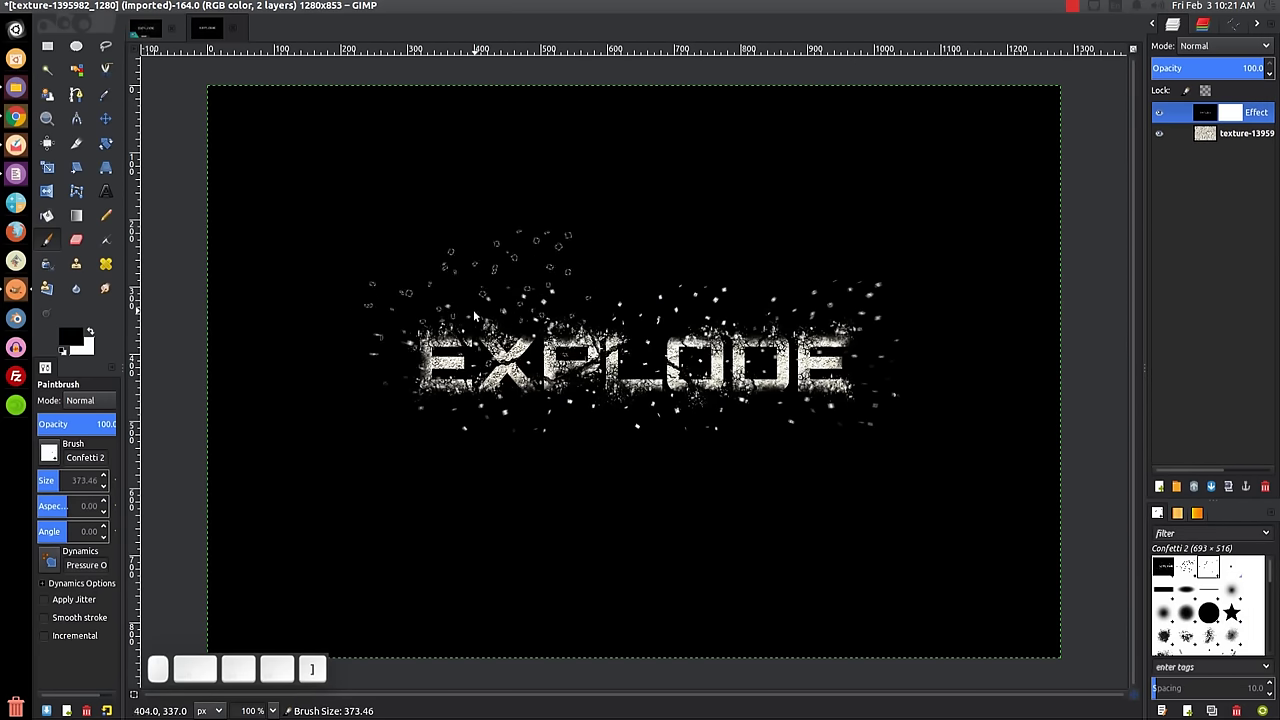
key(bracketright)
key(bracketright)
key(bracketright)
key(bracketright)
key(bracketright)
key(bracketright)
key(bracketright)
key(bracketright)
key(bracketright)
key(bracketright)
key(bracketright)
key(bracketright)
key(bracketright)
key(bracketright)
key(bracketright)
key(bracketright)
key(bracketright)
key(bracketright)
key(bracketright)
key(bracketright)
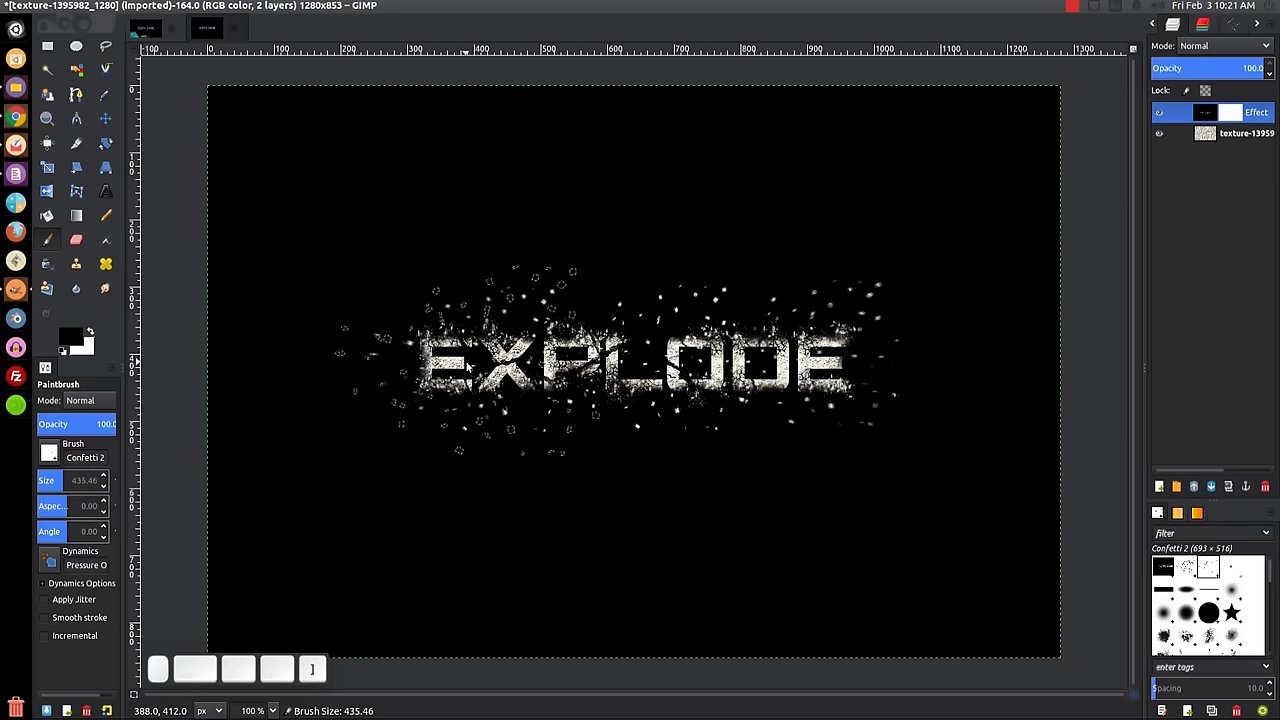
key(bracketright)
key(bracketright)
key(bracketright)
key(bracketright)
key(bracketright)
key(bracketright)
key(bracketright)
key(bracketright)
key(bracketright)
key(bracketright)
key(bracketright)
key(bracketright)
key(bracketright)
key(bracketright)
key(bracketright)
key(bracketright)
key(bracketright)
key(bracketright)
key(bracketright)
key(bracketright)
key(bracketright)
key(bracketright)
key(bracketright)
key(bracketright)
key(bracketright)
key(bracketright)
key(bracketright)
key(bracketright)
key(bracketright)
key(bracketright)
key(bracketright)
key(bracketright)
key(bracketright)
key(bracketright)
key(bracketright)
key(bracketright)
key(bracketright)
key(bracketright)
key(bracketright)
key(bracketright)
key(bracketright)
key(bracketright)
key(bracketright)
key(bracketright)
key(bracketright)
key(bracketright)
key(bracketright)
key(bracketright)
key(bracketright)
key(bracketright)
key(bracketright)
key(bracketright)
key(bracketright)
key(bracketright)
key(bracketright)
key(bracketright)
key(bracketright)
key(bracketright)
key(bracketright)
key(bracketright)
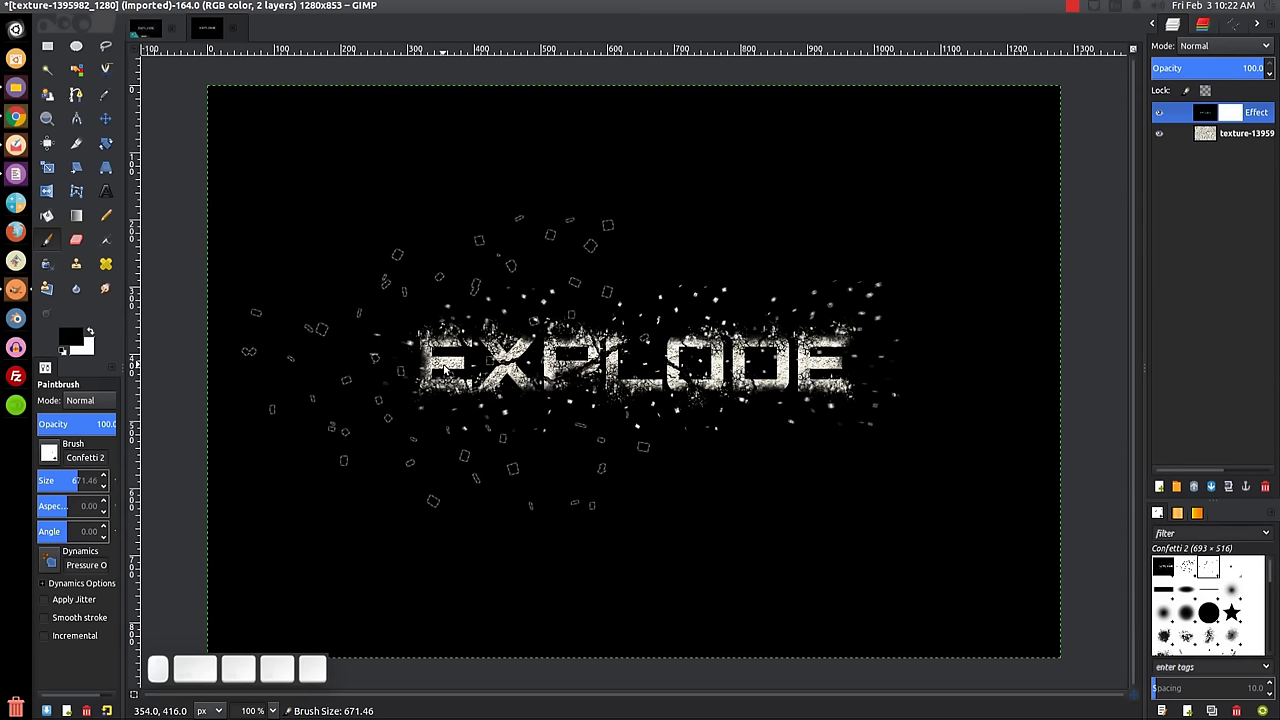
click(445, 369)
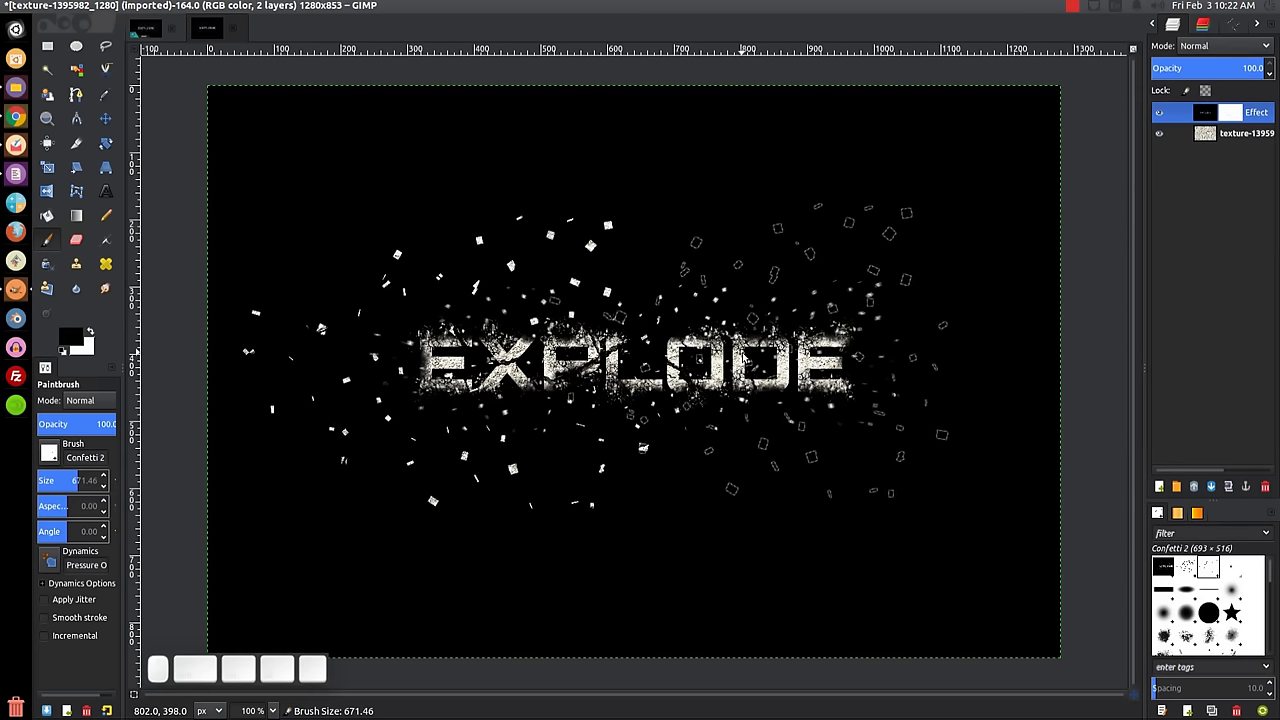
click(742, 355)
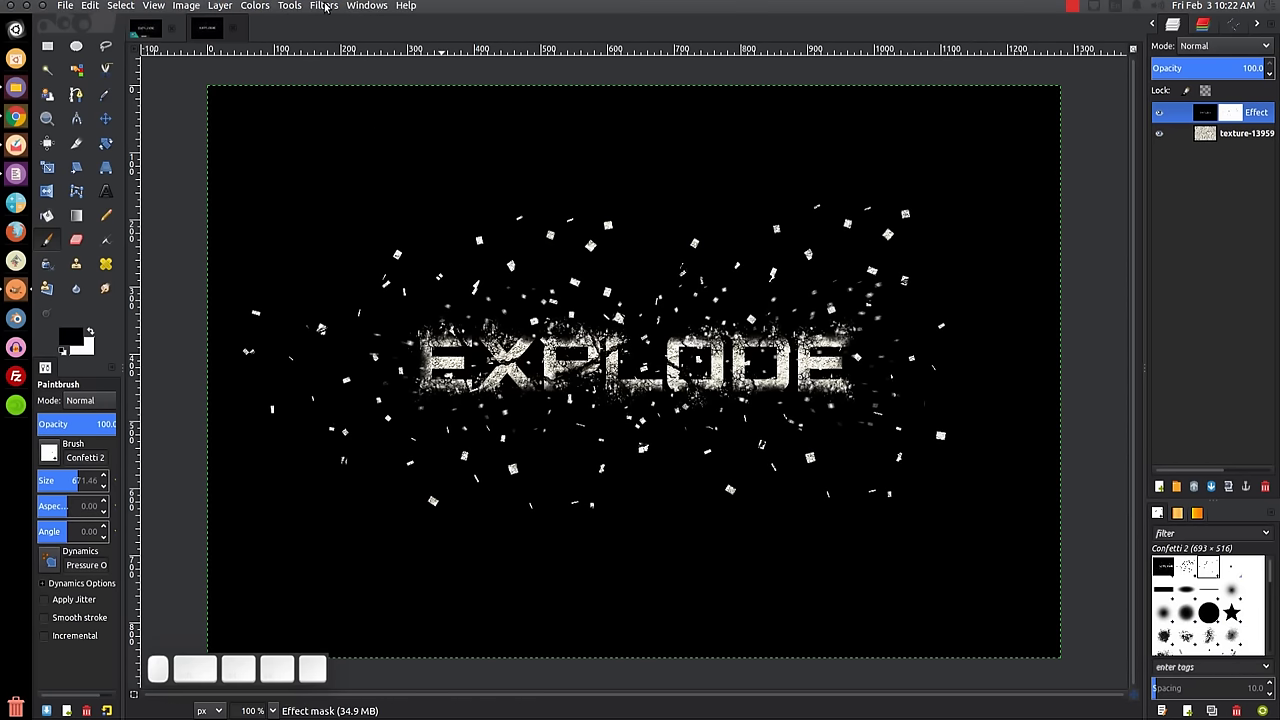
Apply an outward Zoom motion blur centred at X 640, Y 426 to the large confetti mask, and briefly hide the Effect layer to view the texture.
click(323, 5)
mouse_move(393, 100)
click(586, 128)
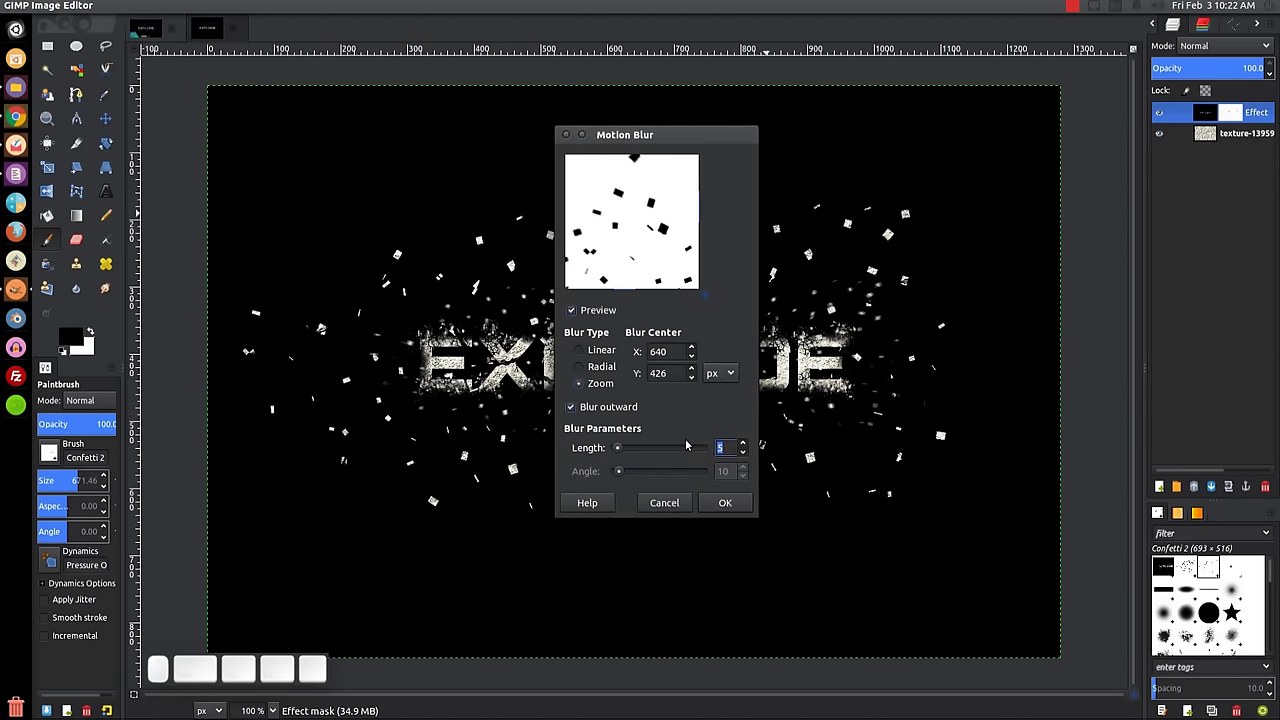
click(724, 503)
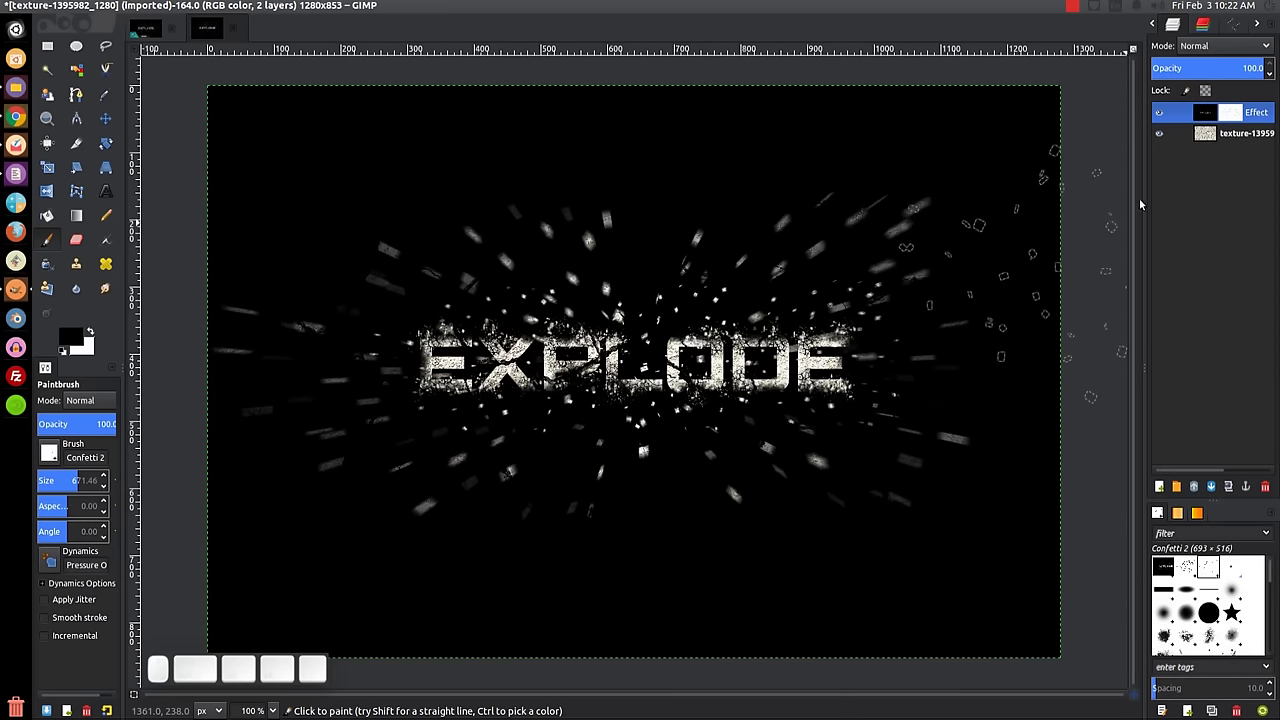
click(1159, 112)
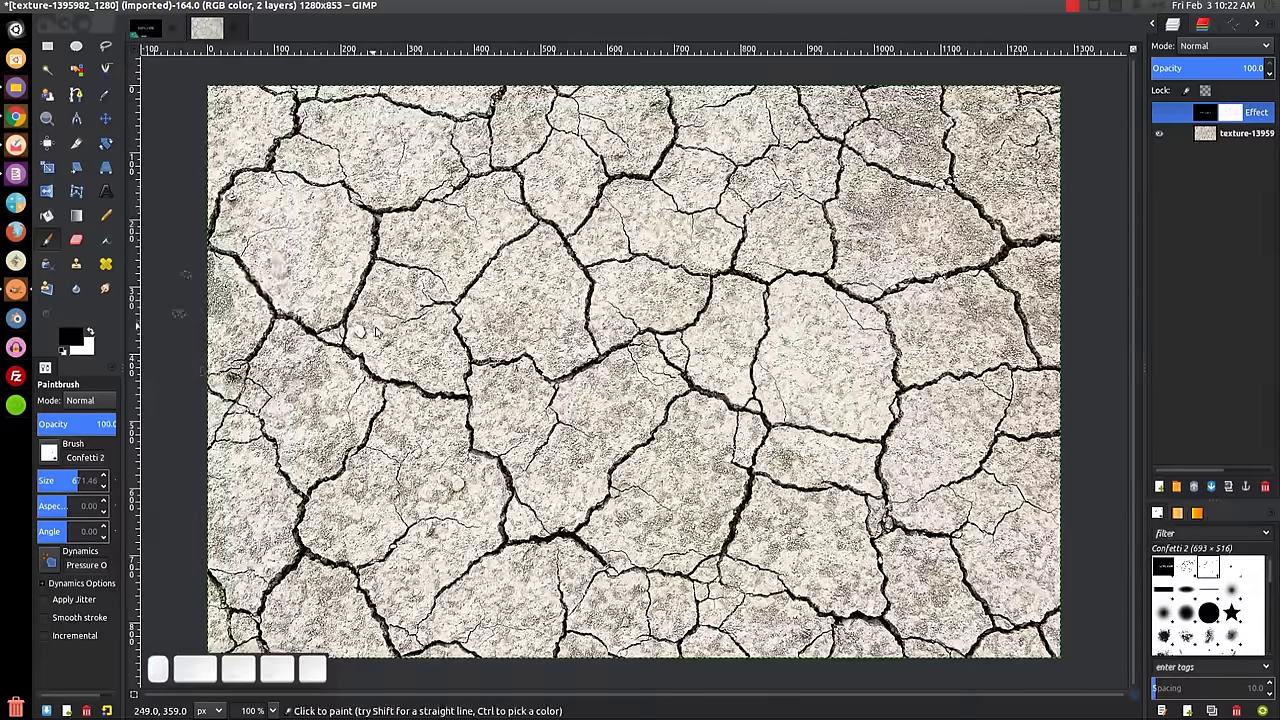
click(1160, 112)
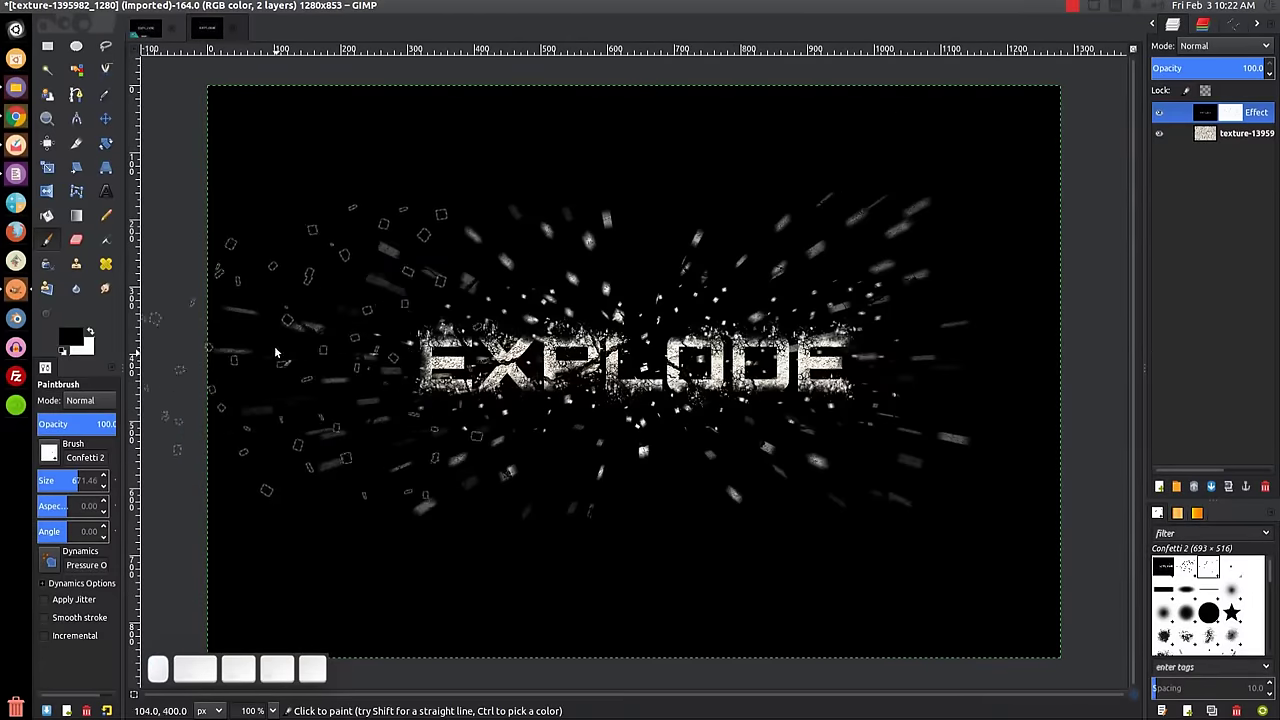
Inspect the blurred confetti around the text up close and compare it with the finished effect in the open thumbnail image.
scroll(302, 330, up, 1)
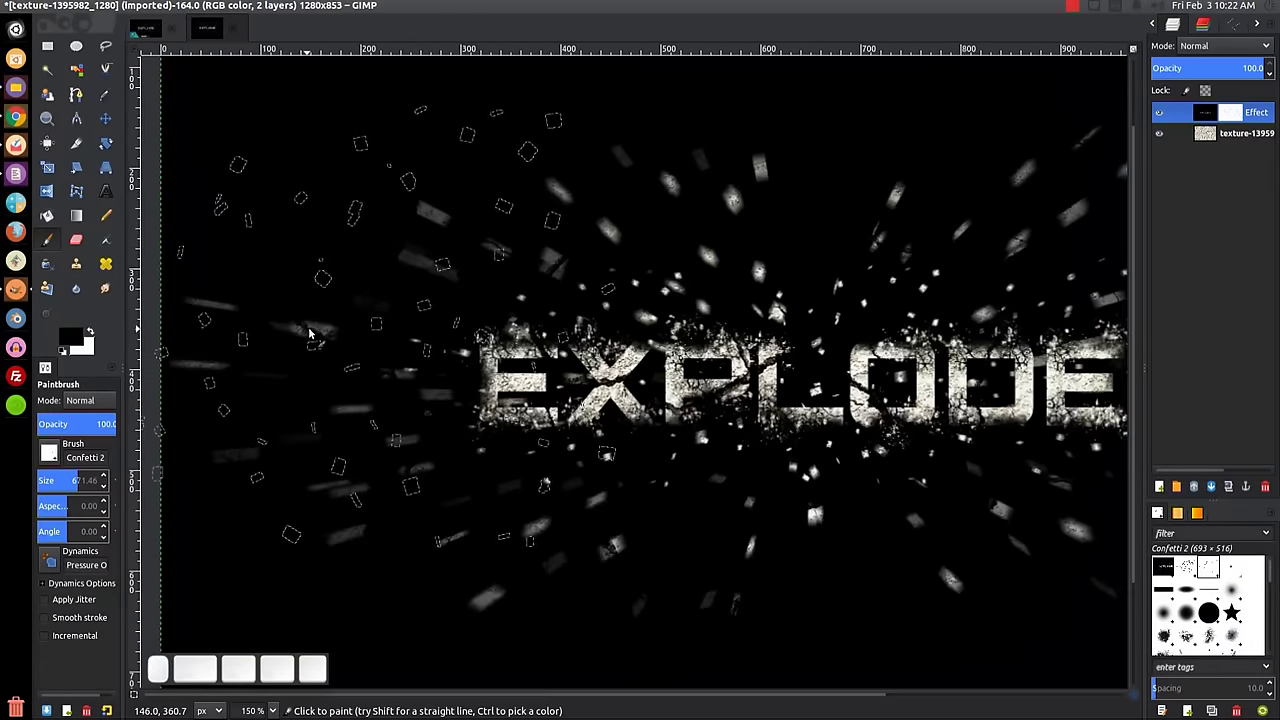
scroll(607, 393, down, 1)
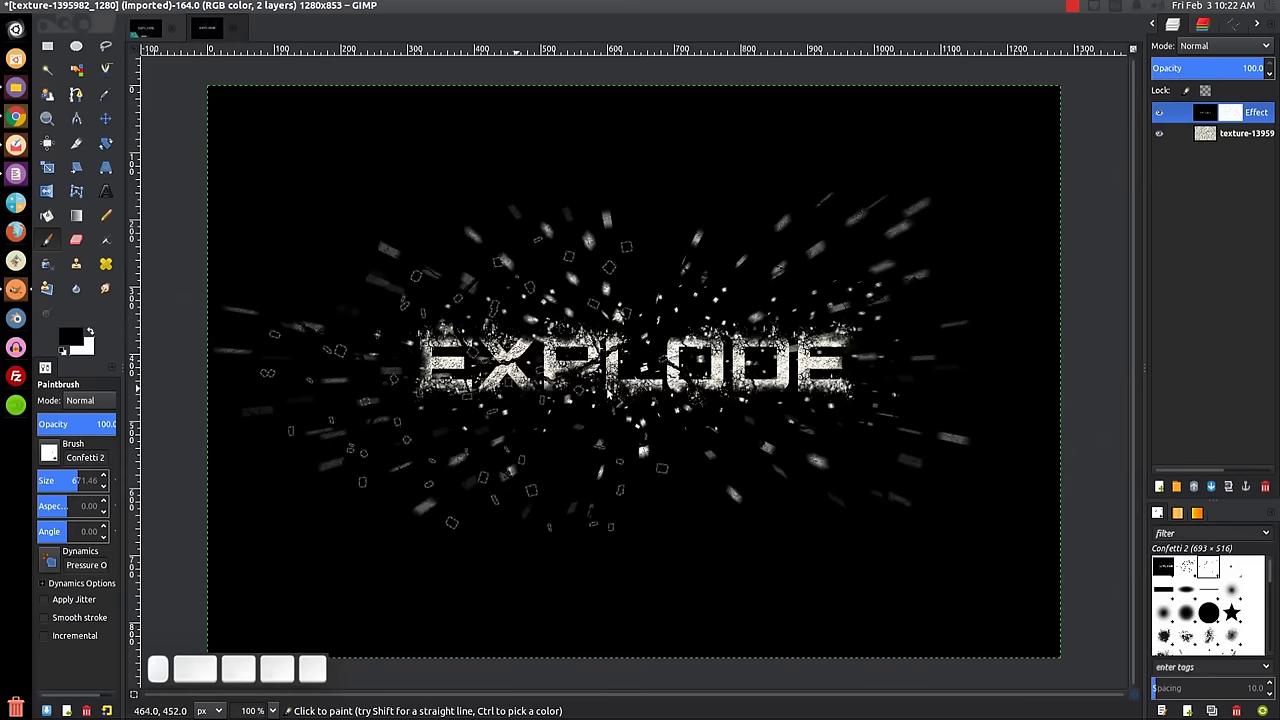
click(145, 30)
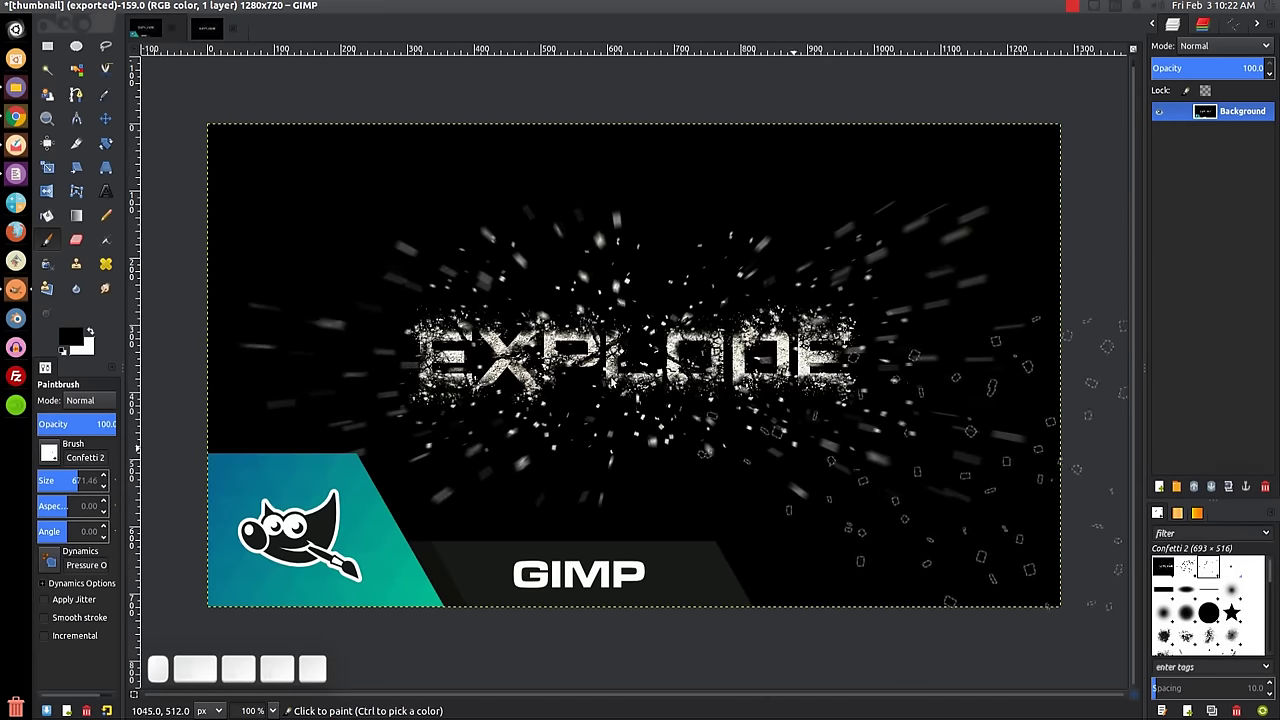
click(205, 30)
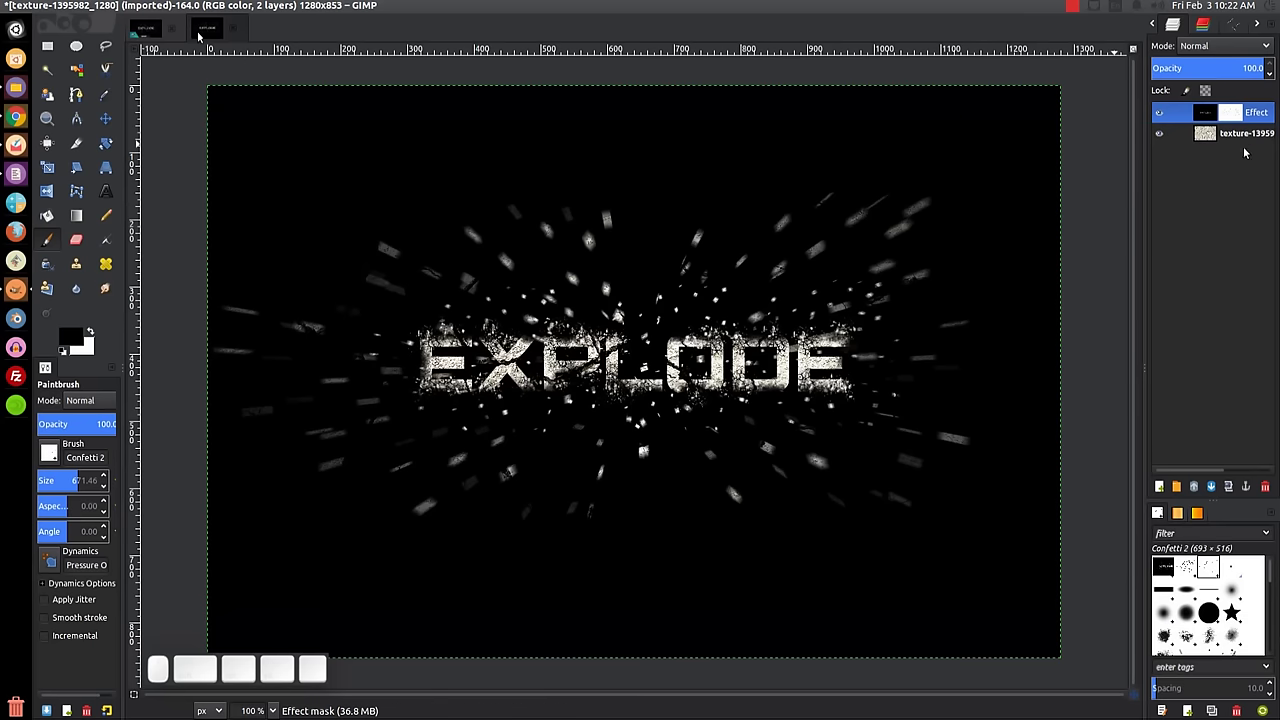
Duplicate the cracked texture layer beneath the Effect layer.
right_click(1237, 138)
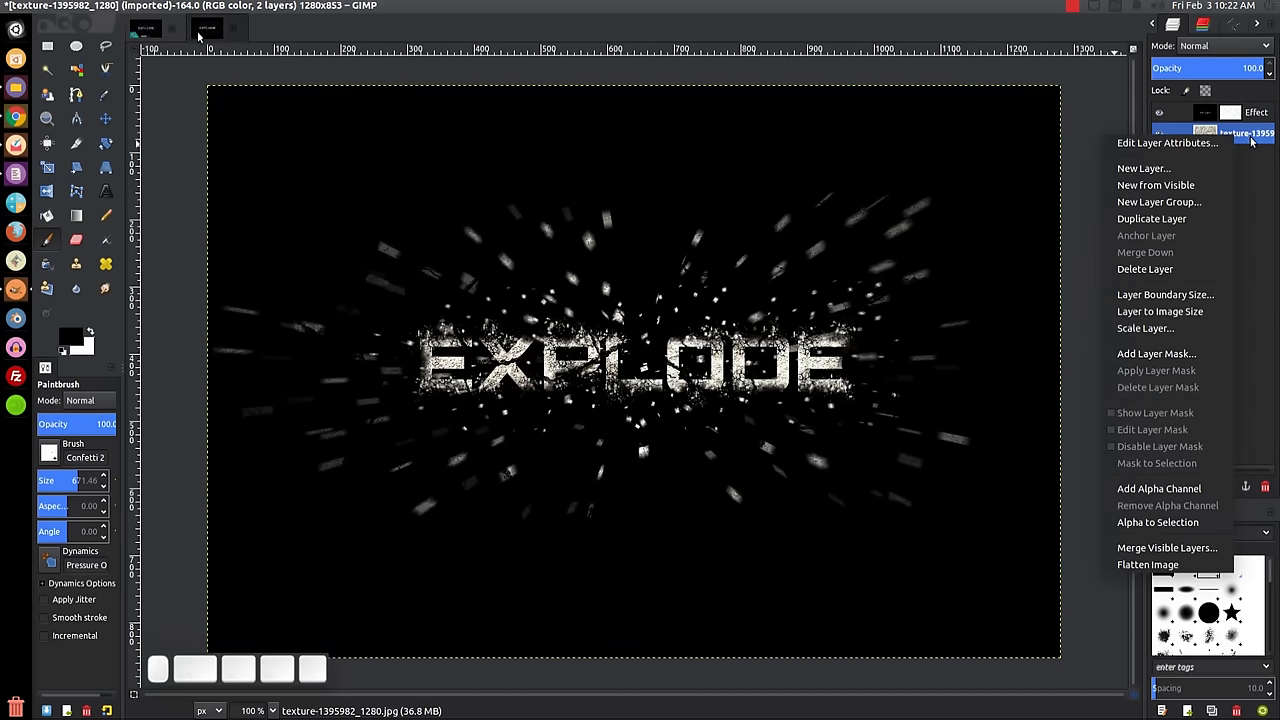
click(1240, 140)
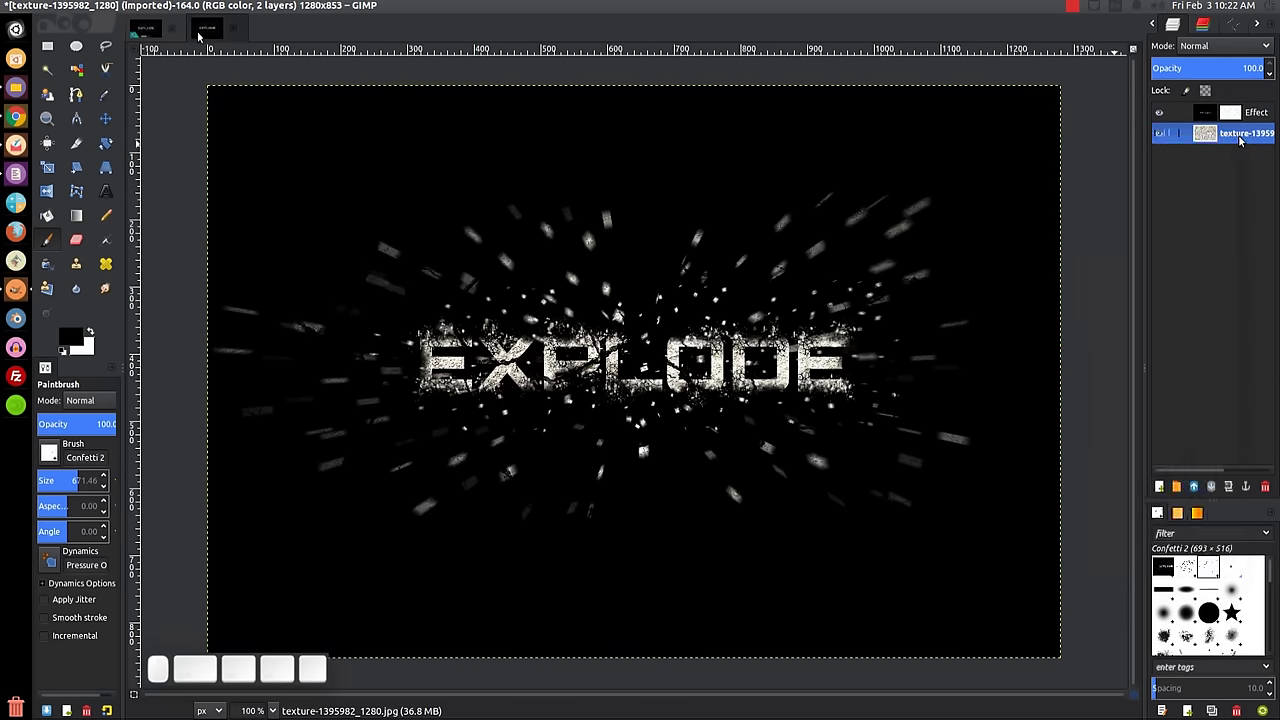
click(1228, 487)
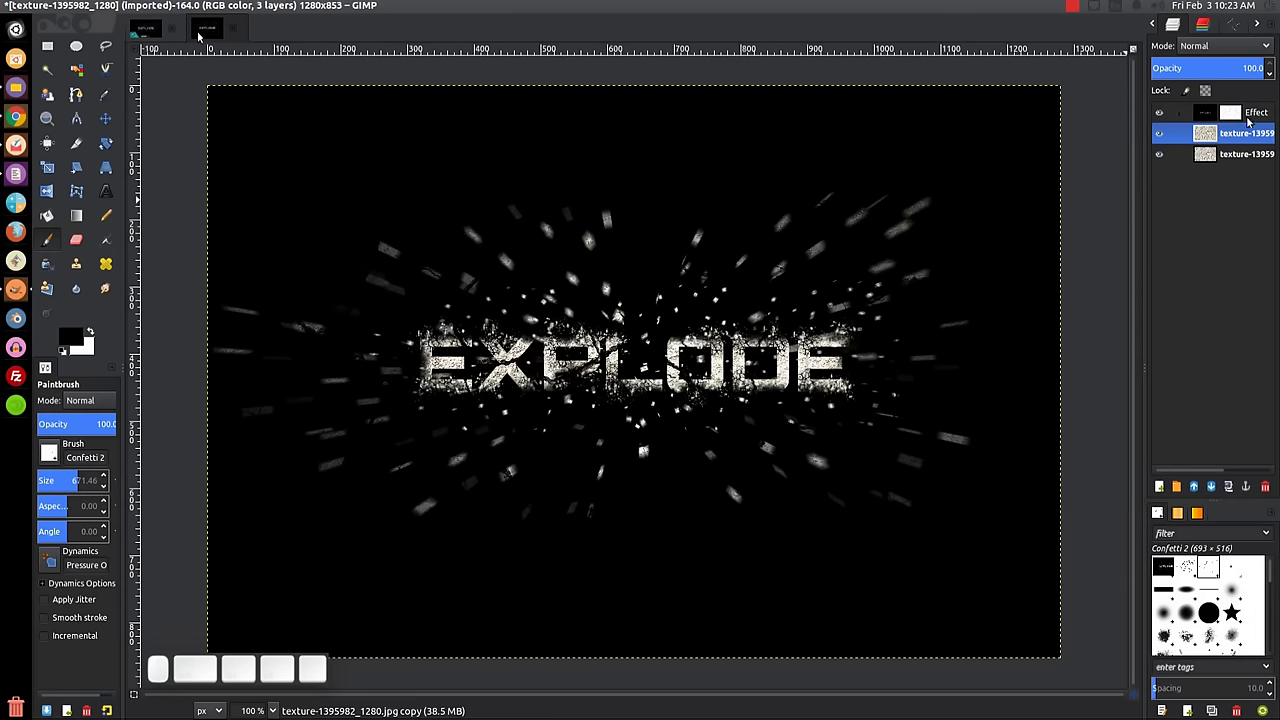
Apply an outward Zoom motion blur of length 20, centred at X 640, Y 426, to the duplicated texture layer.
right_click(1236, 140)
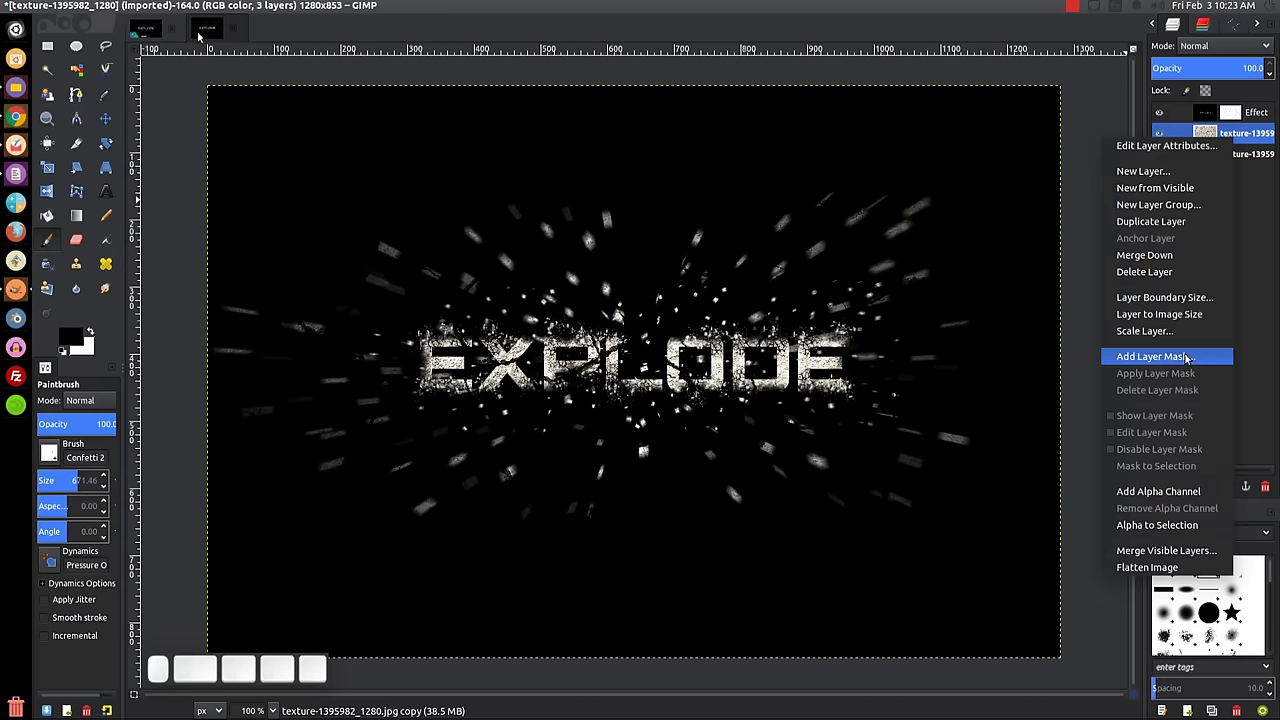
click(1255, 134)
click(323, 5)
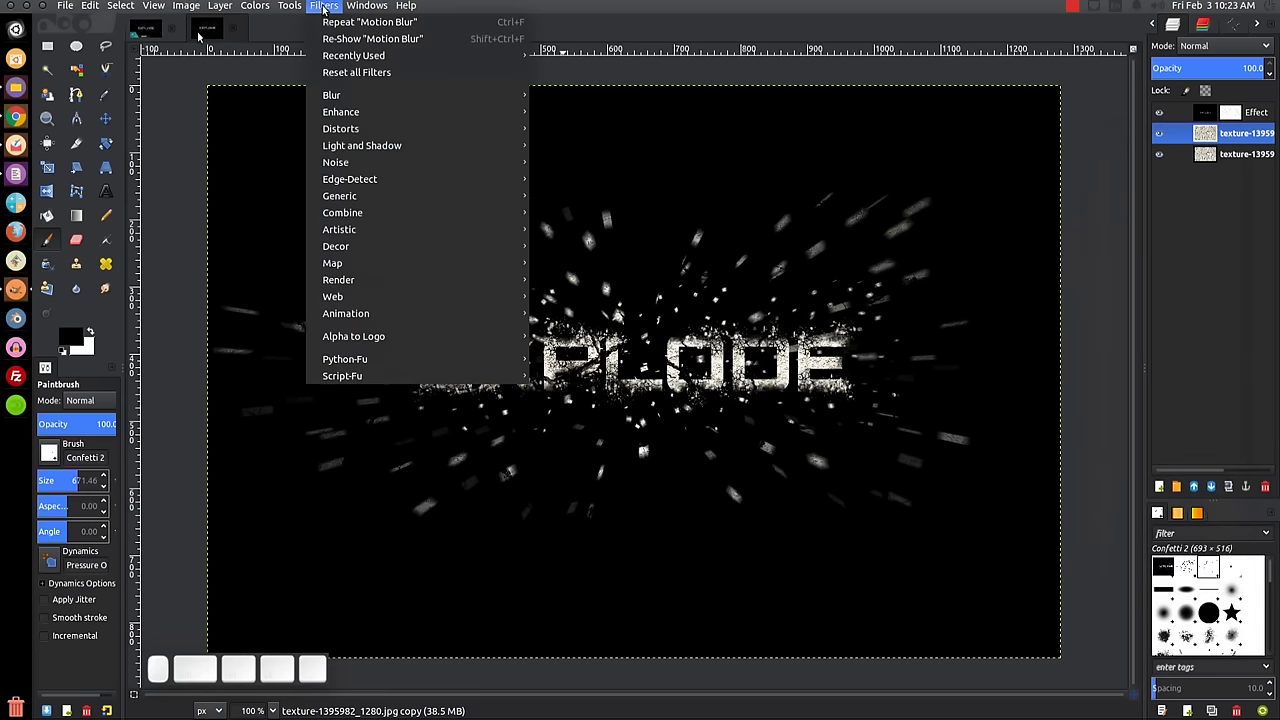
mouse_move(353, 95)
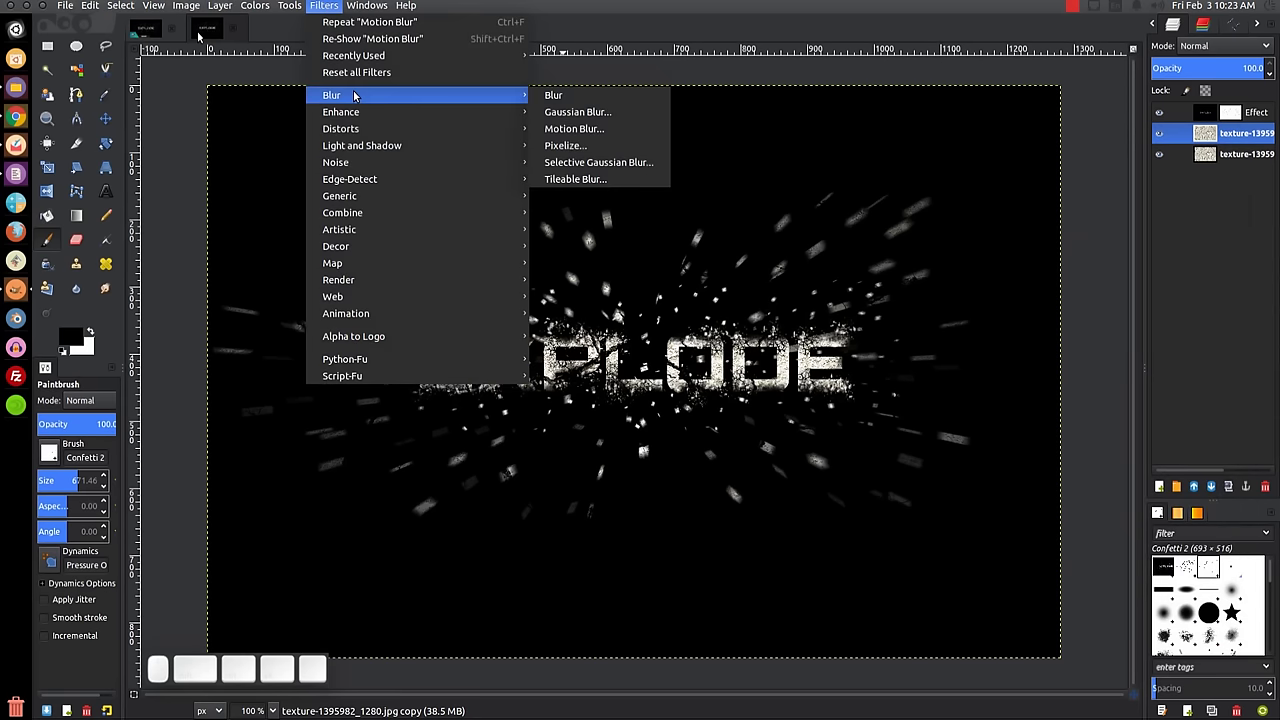
click(560, 130)
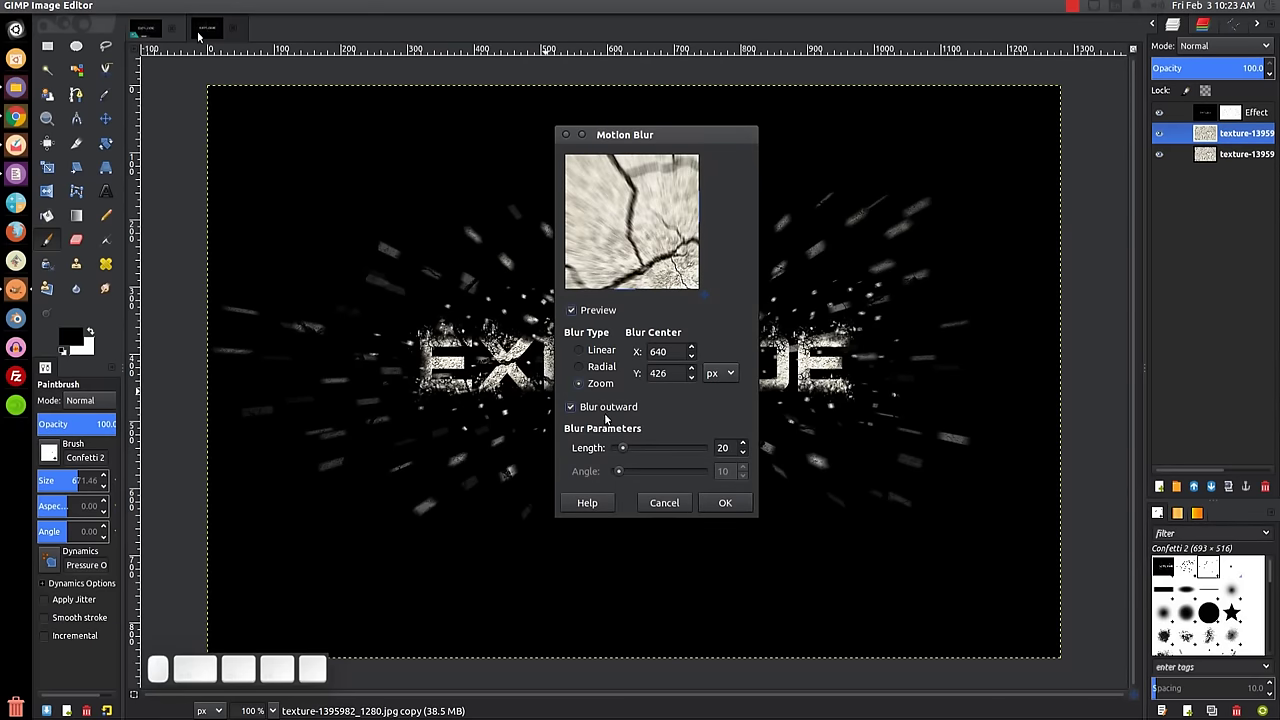
click(717, 510)
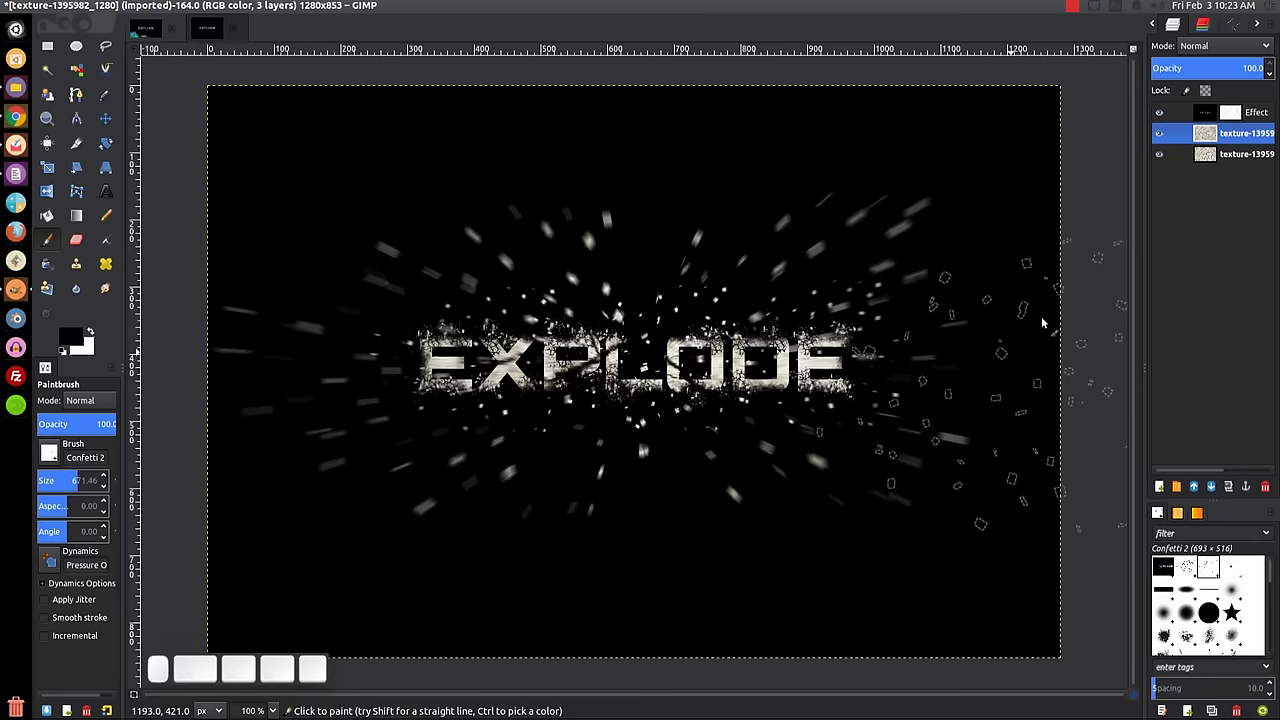
Add a white (full opacity) layer mask to the blurred texture copy.
right_click(1228, 138)
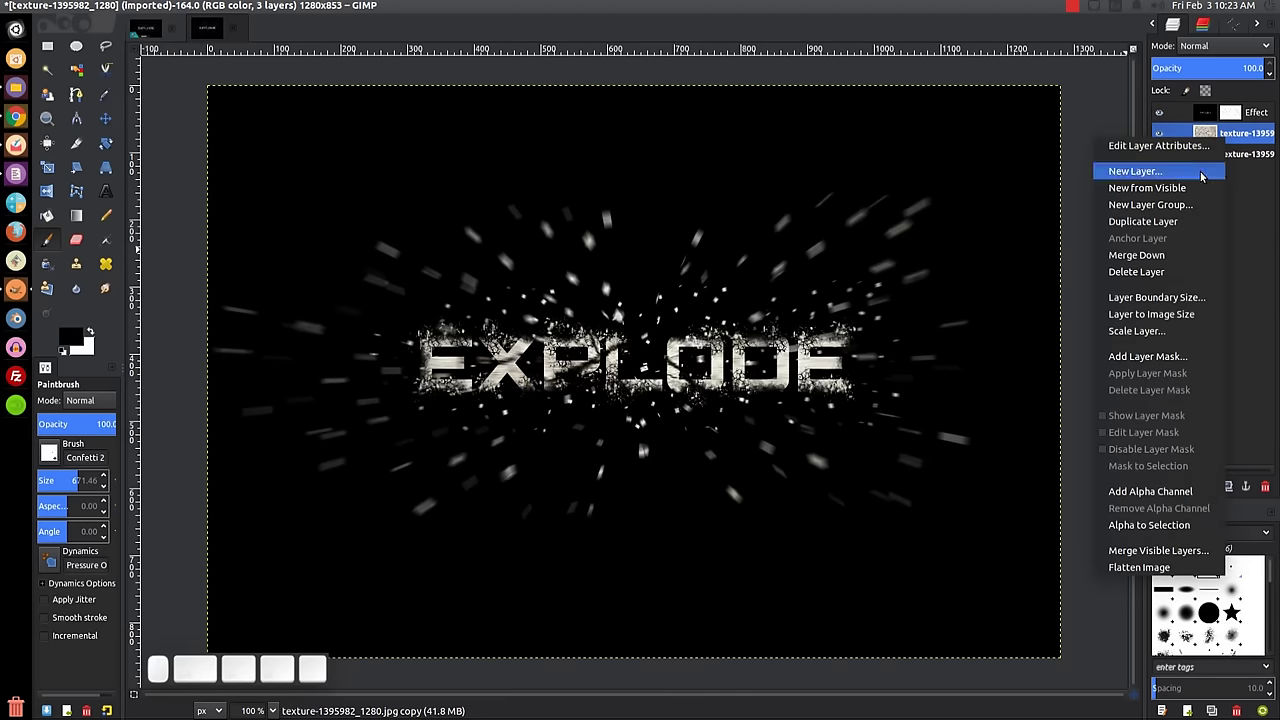
click(1170, 357)
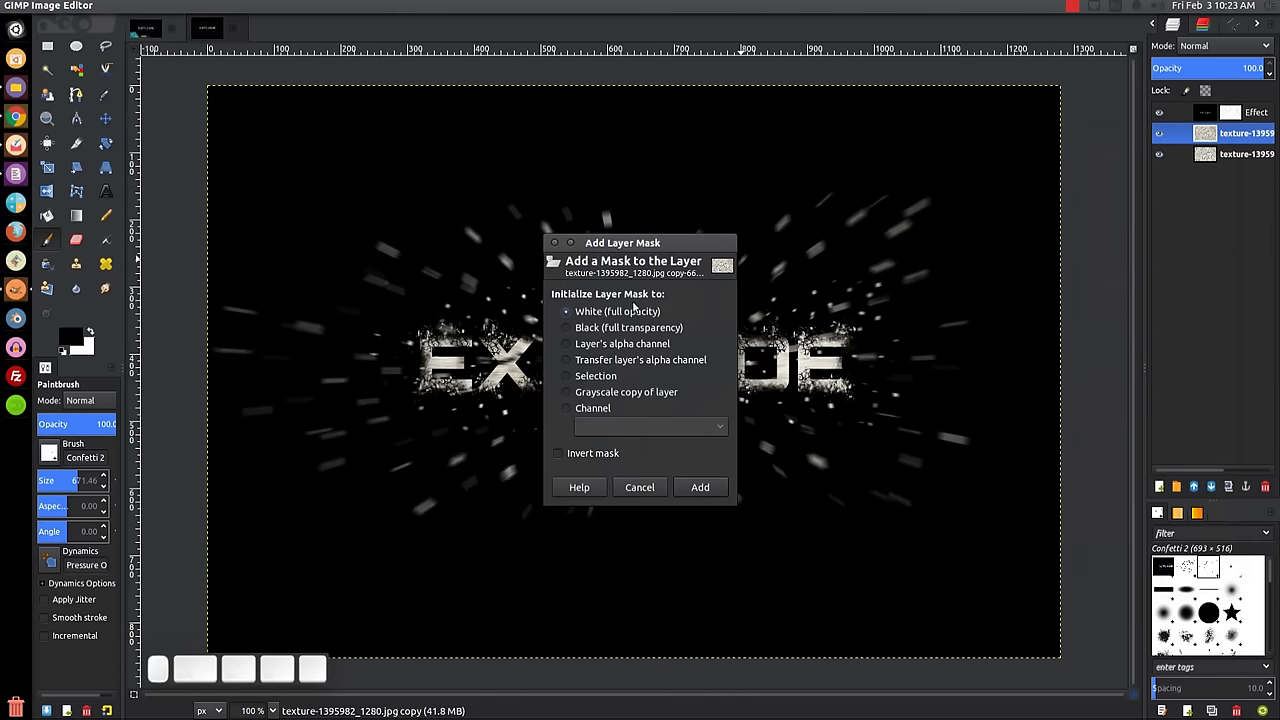
click(700, 487)
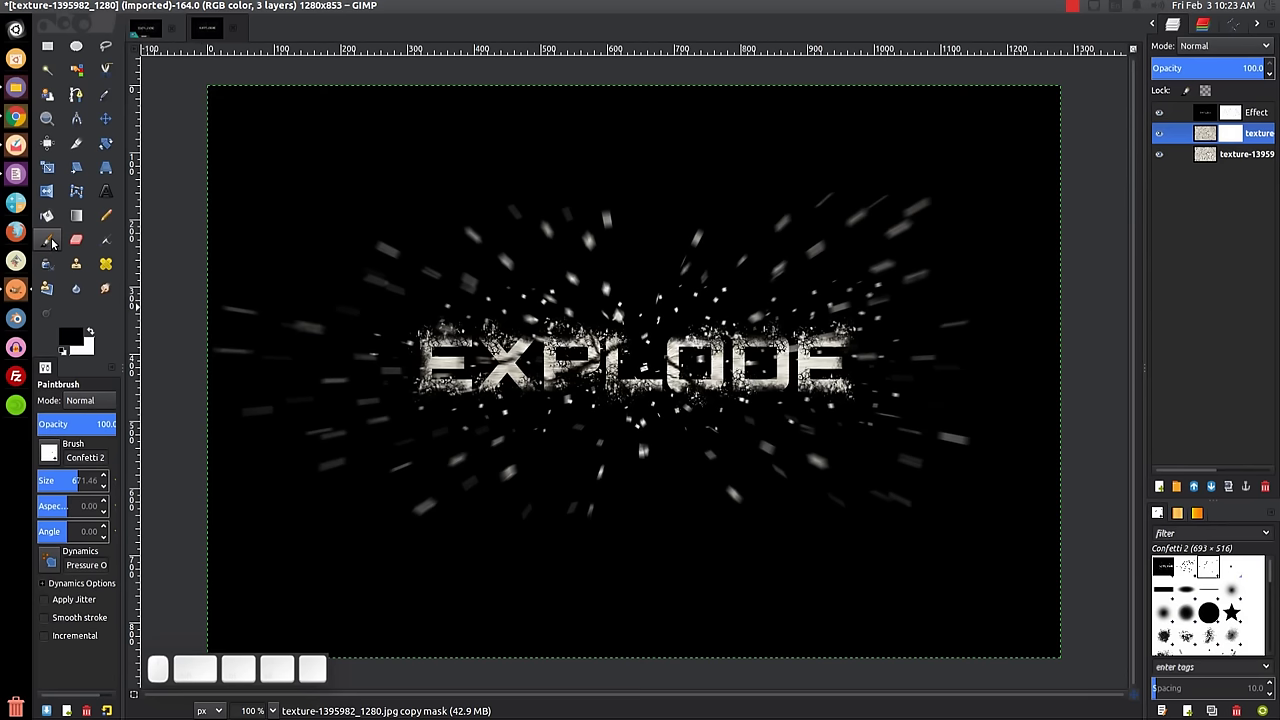
Paint black across the EXPLODE letters on the texture copy's mask with the 2. Hardness 075 brush at size 207.32.
click(1186, 614)
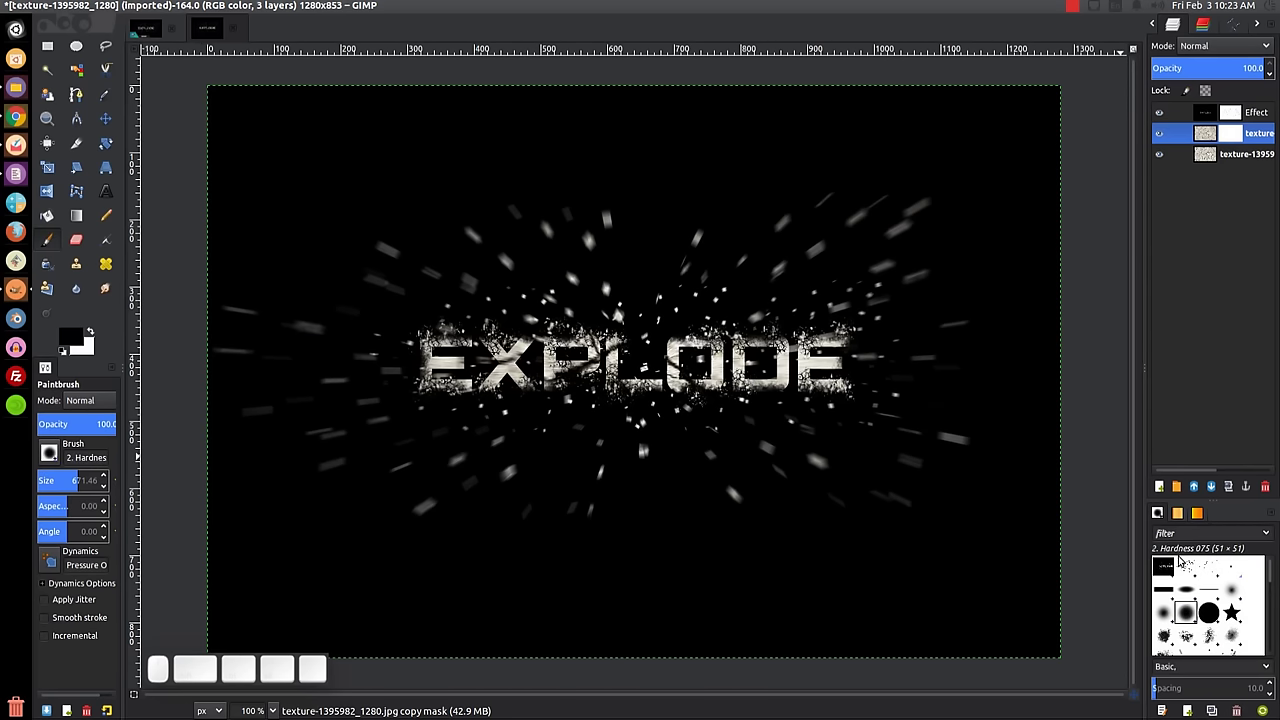
key(bracketleft)
key(bracketleft)
key(bracketleft)
key(bracketleft)
key(bracketleft)
key(bracketleft)
key(bracketleft)
key(bracketleft)
key(bracketleft)
key(bracketleft)
key(bracketleft)
key(bracketleft)
key(bracketleft)
key(bracketleft)
key(bracketleft)
key(bracketleft)
key(bracketleft)
key(bracketleft)
key(bracketleft)
key(bracketleft)
key(bracketleft)
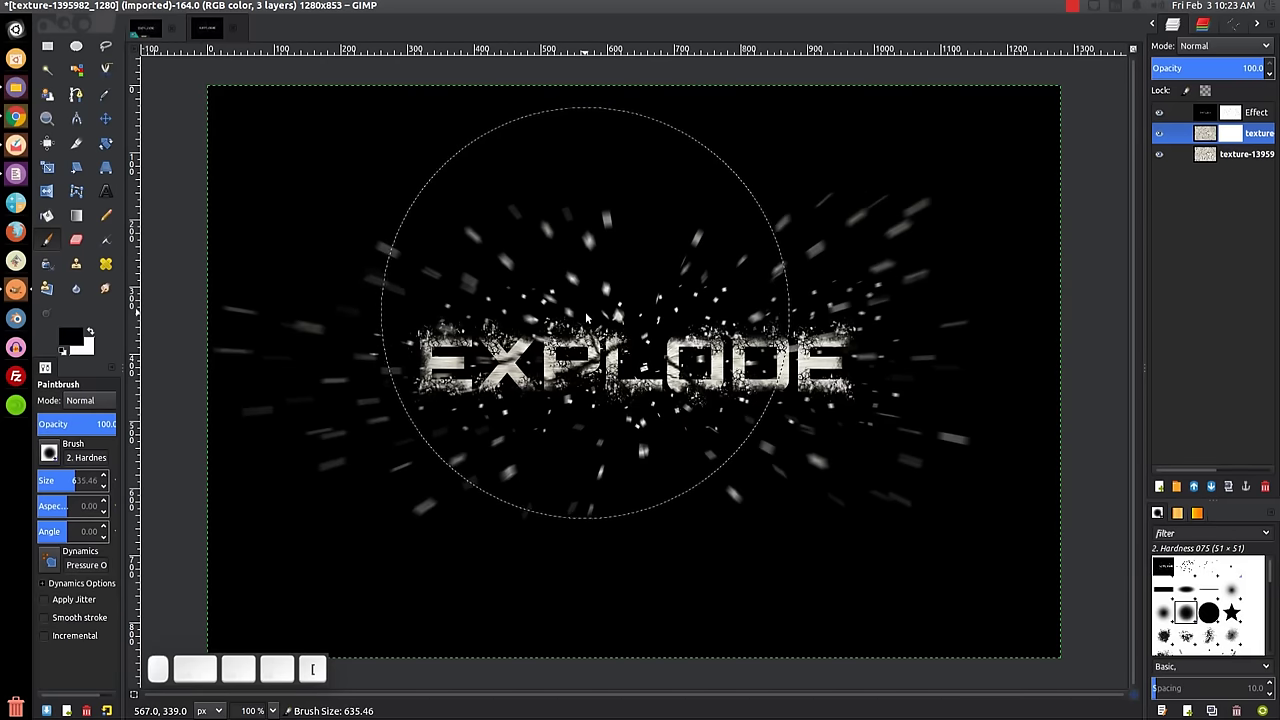
drag(57, 482, 52, 482)
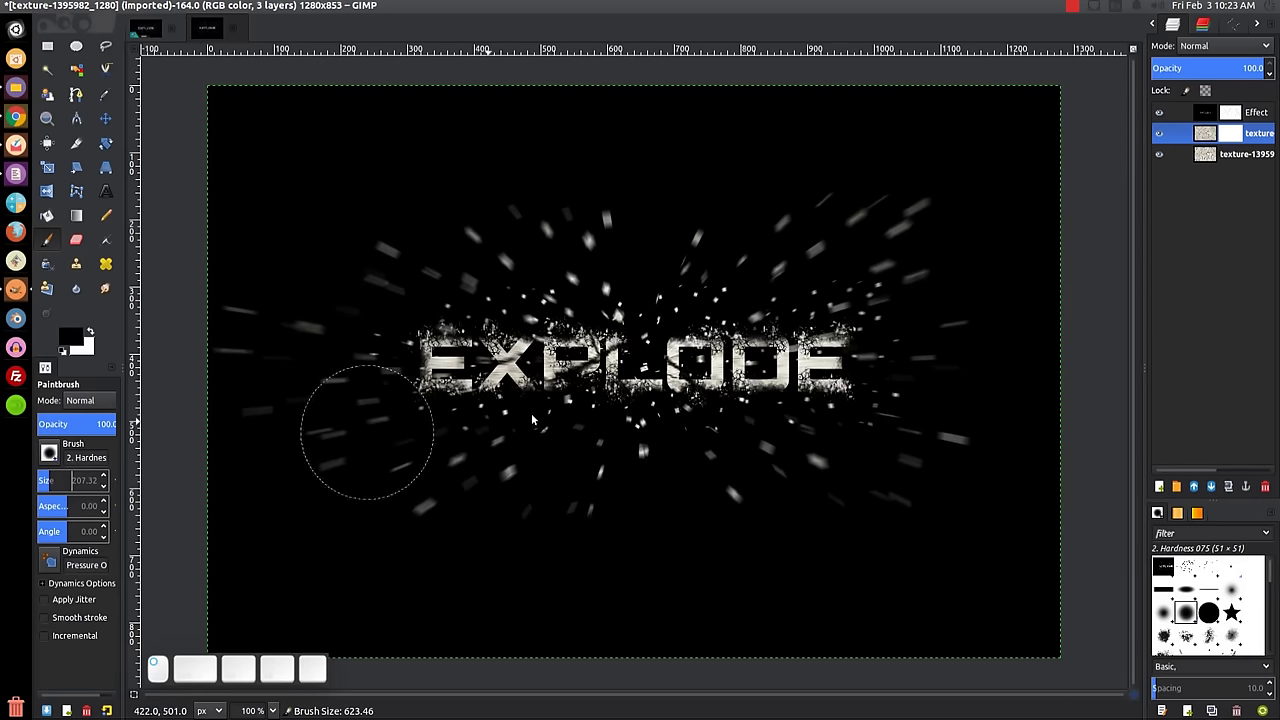
mouse_move(517, 370)
mouse_down()
mouse_move(471, 366)
mouse_move(810, 362)
mouse_up()
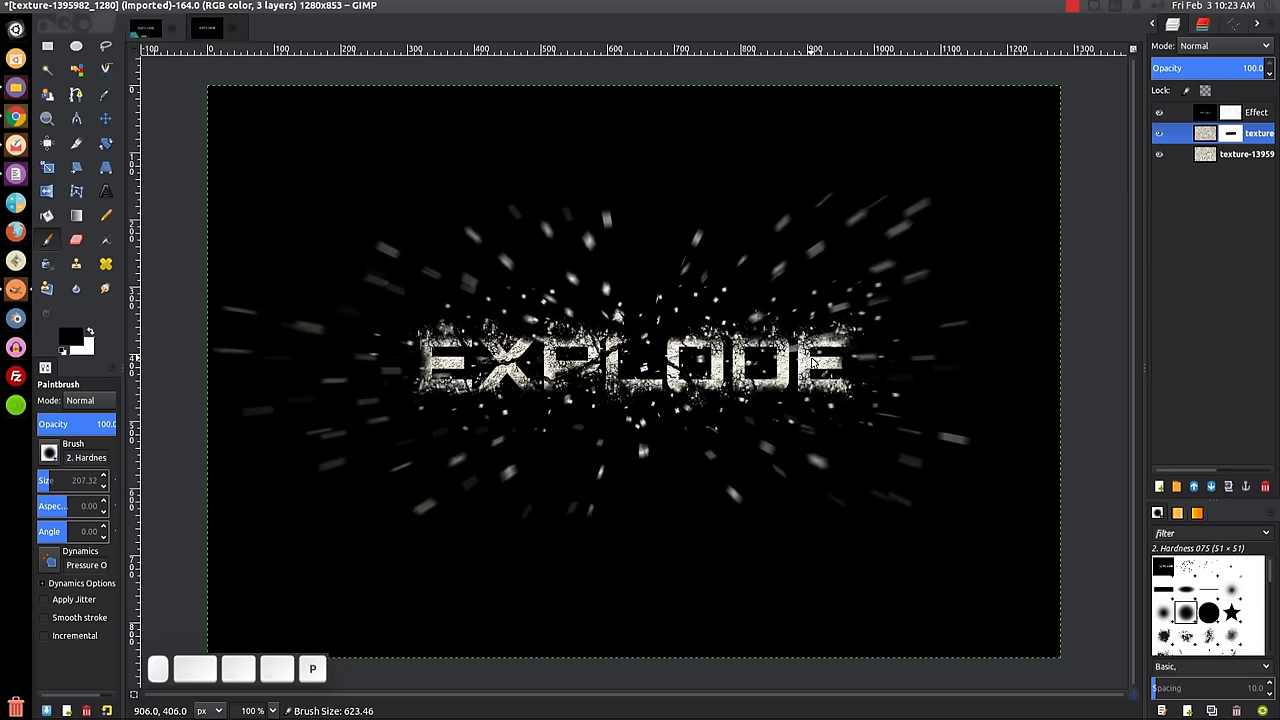
Reduce the 2. Hardness 075 brush size to 160.32 for touching up the texture copy's mask around the text.
key(bracketleft)
key(bracketleft)
key(bracketleft)
key(bracketleft)
key(bracketleft)
key(bracketleft)
key(bracketleft)
key(bracketleft)
key(bracketleft)
key(bracketleft)
key(bracketleft)
key(bracketleft)
key(bracketleft)
key(bracketleft)
key(bracketleft)
key(bracketleft)
key(bracketleft)
key(bracketleft)
key(bracketleft)
key(bracketleft)
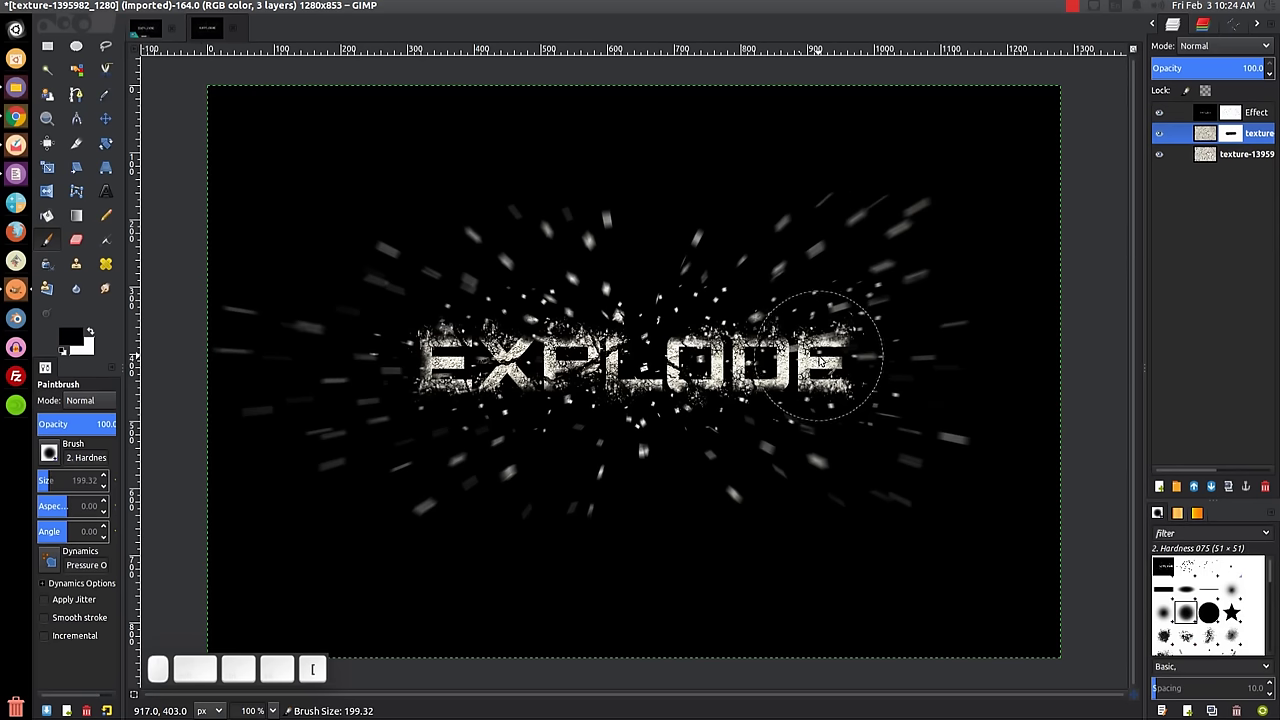
key(bracketleft)
key(bracketleft)
key(bracketleft)
key(bracketleft)
key(bracketleft)
key(bracketleft)
key(bracketleft)
key(bracketleft)
key(bracketleft)
key(bracketleft)
key(bracketleft)
key(bracketleft)
key(bracketleft)
key(bracketleft)
key(bracketleft)
key(bracketleft)
key(bracketleft)
key(bracketleft)
key(bracketleft)
key(bracketleft)
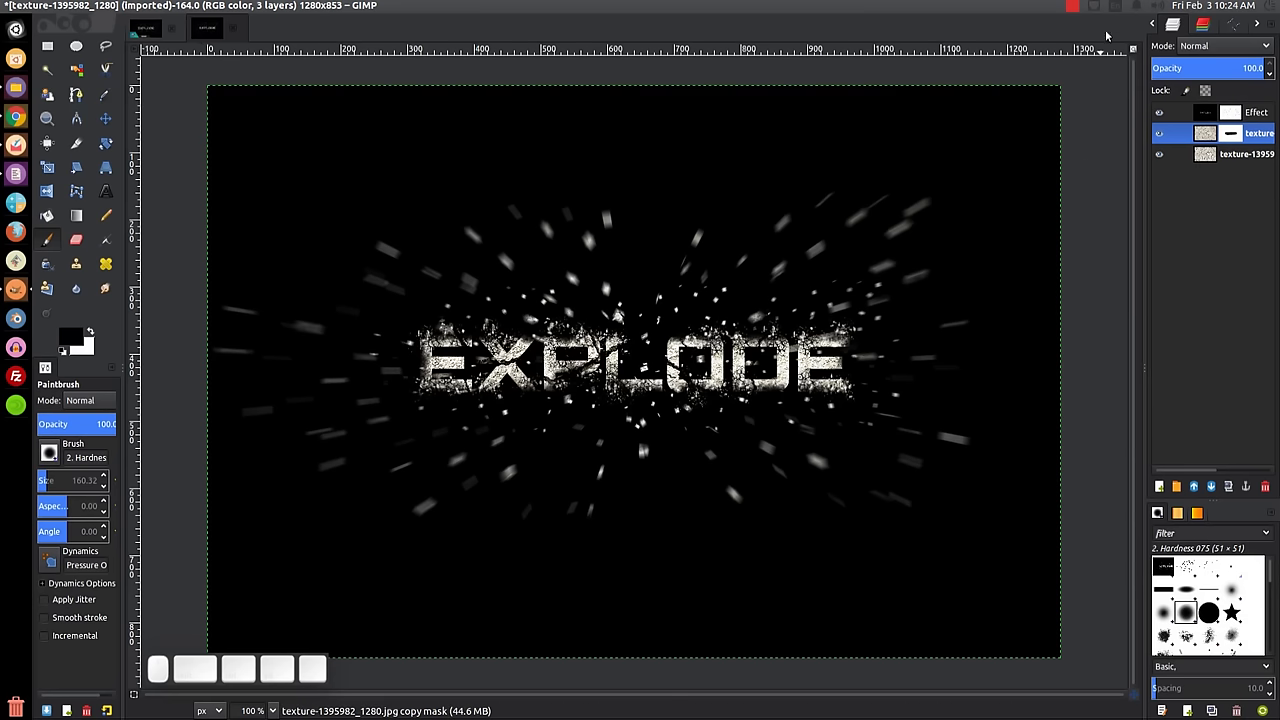
click(1073, 7)
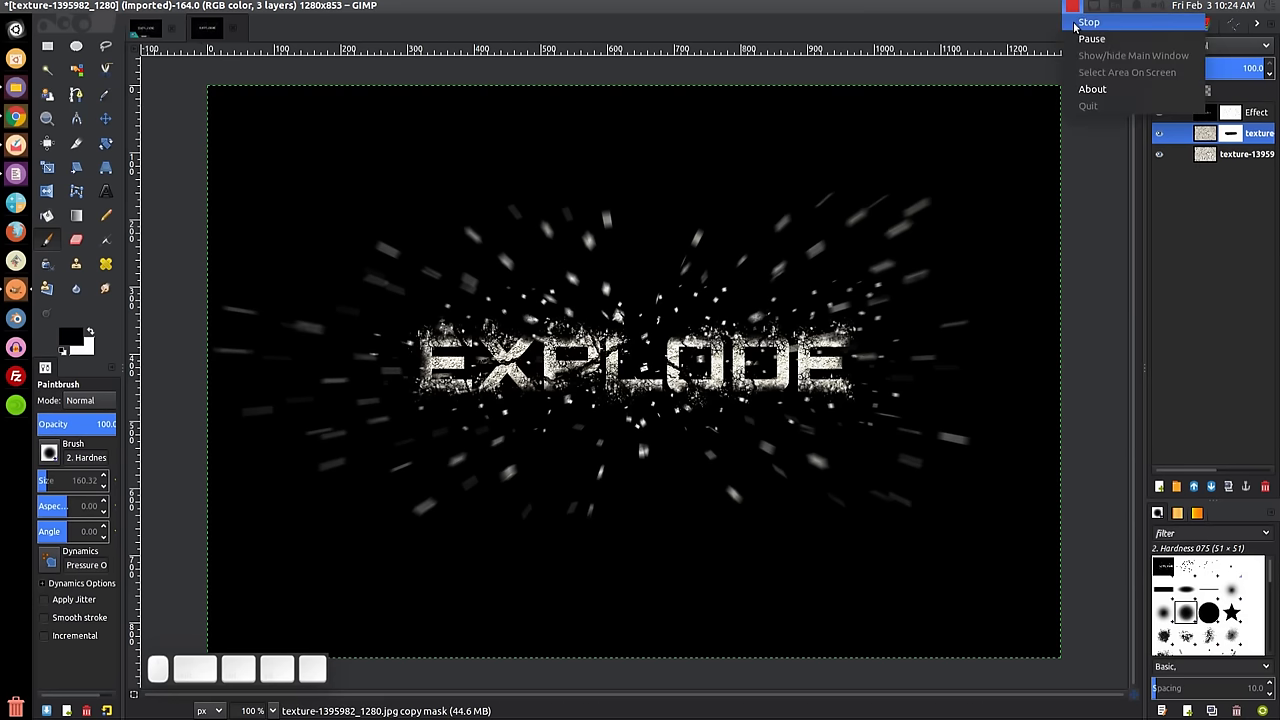
click(1087, 22)
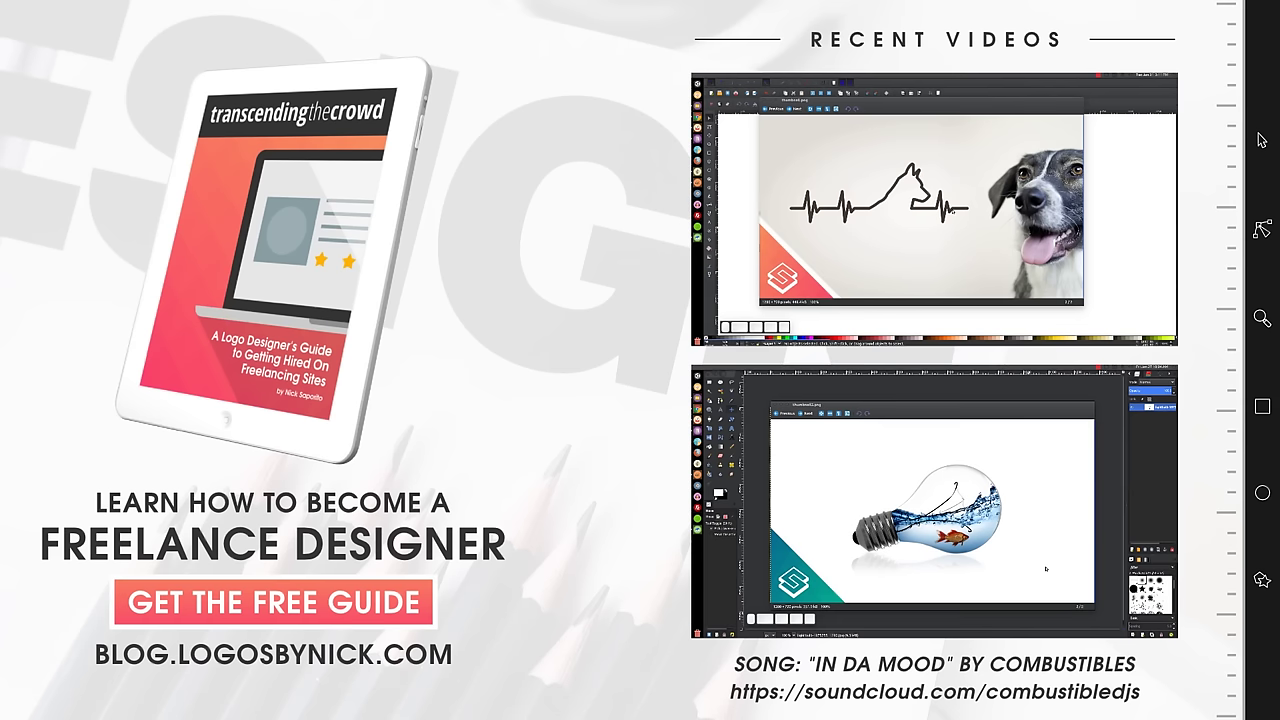